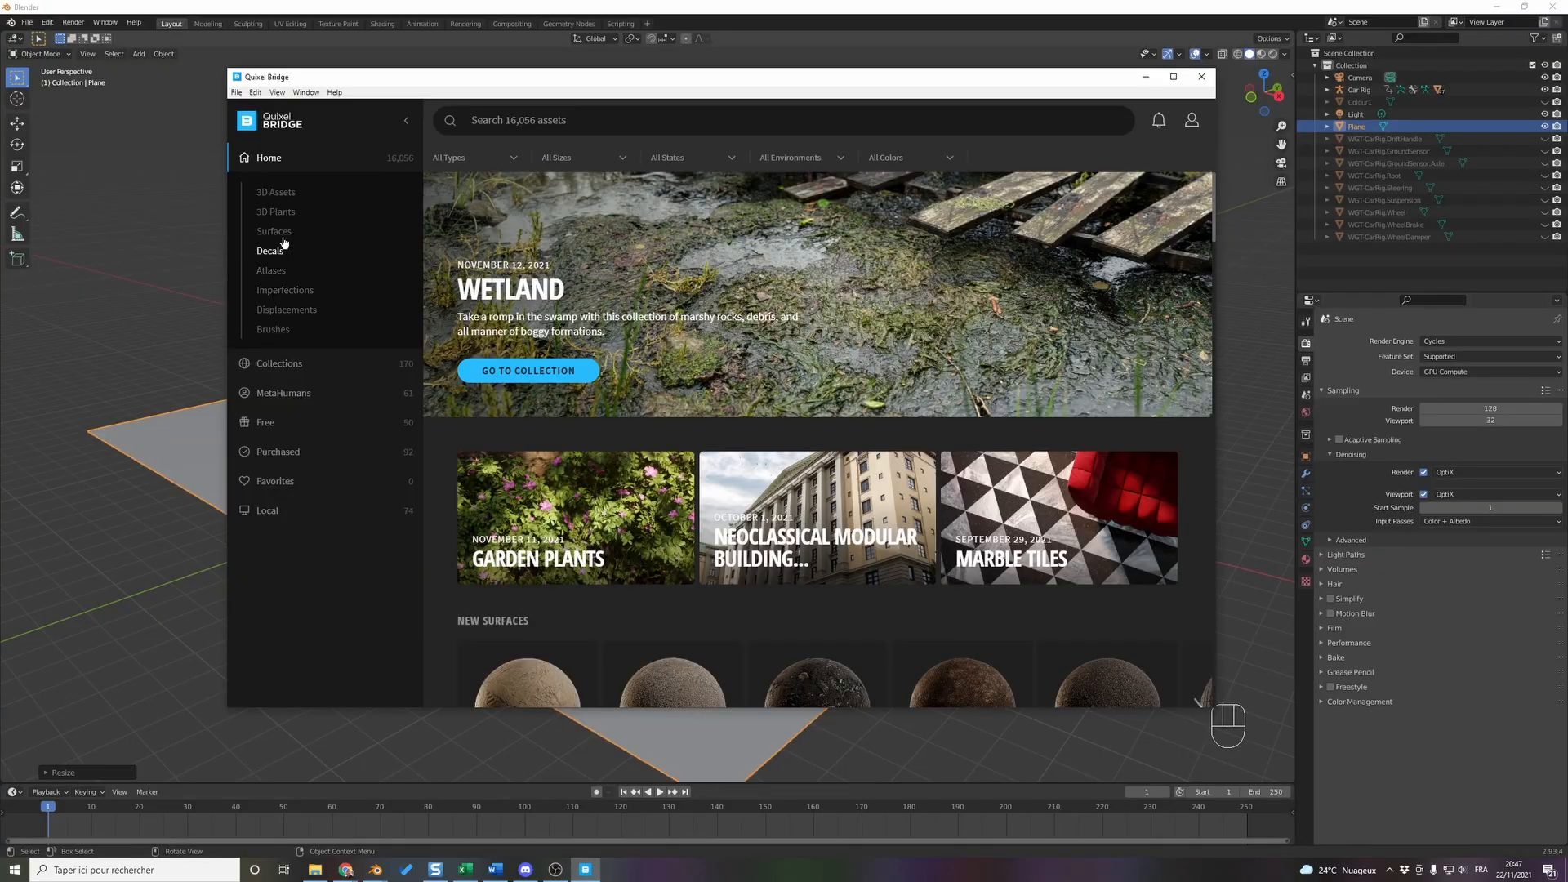
# - Search the Surfaces category for "dark stone" and select the Coal Stone Ground surface
pyautogui.click(274, 232)
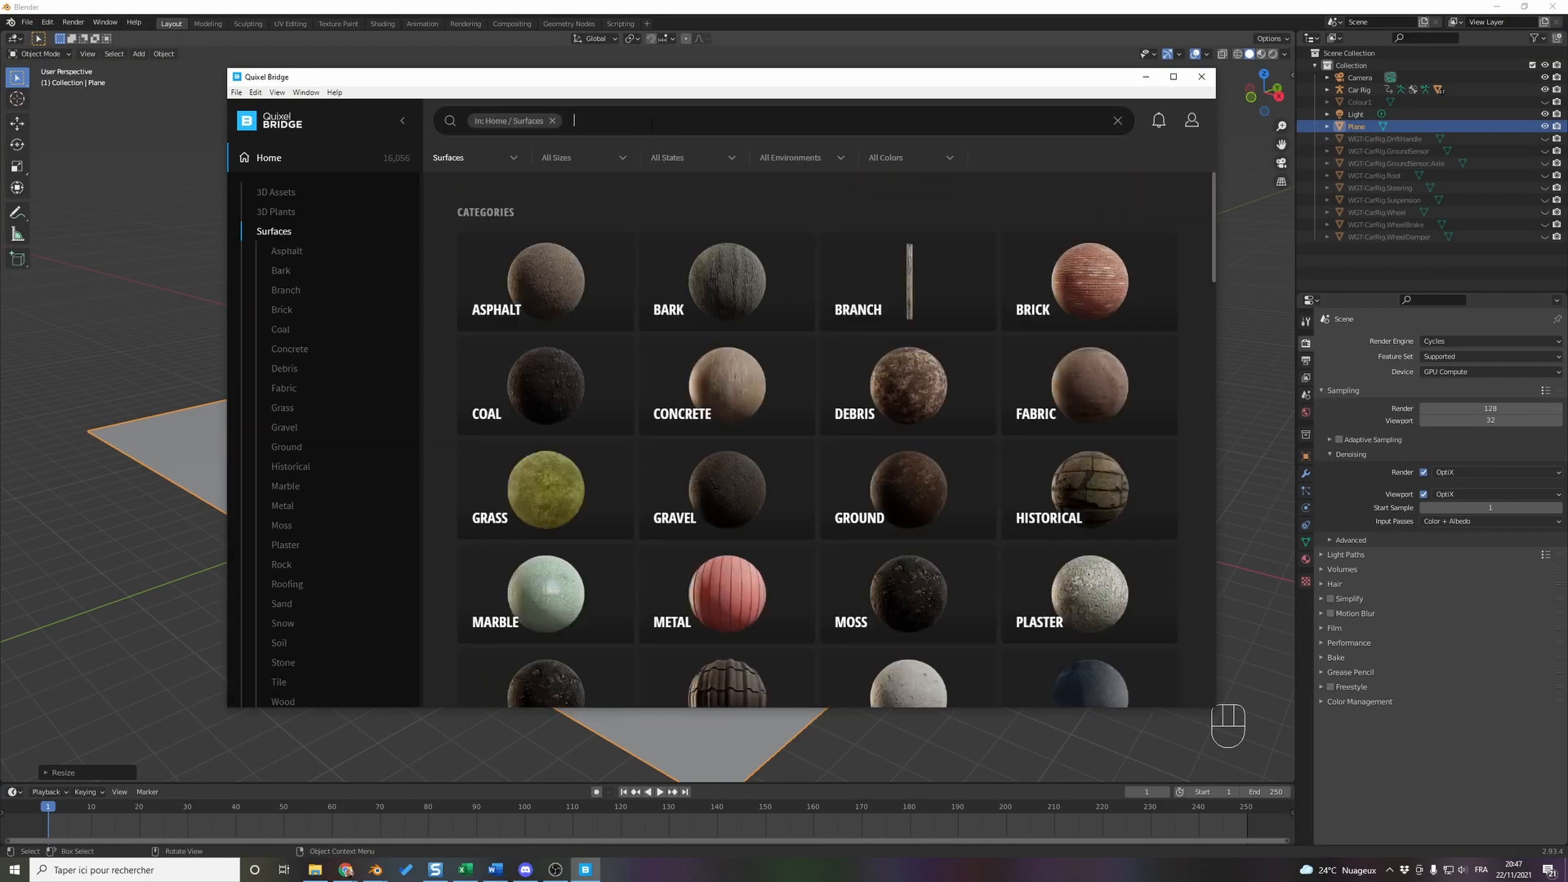
pyautogui.write('dark stone')
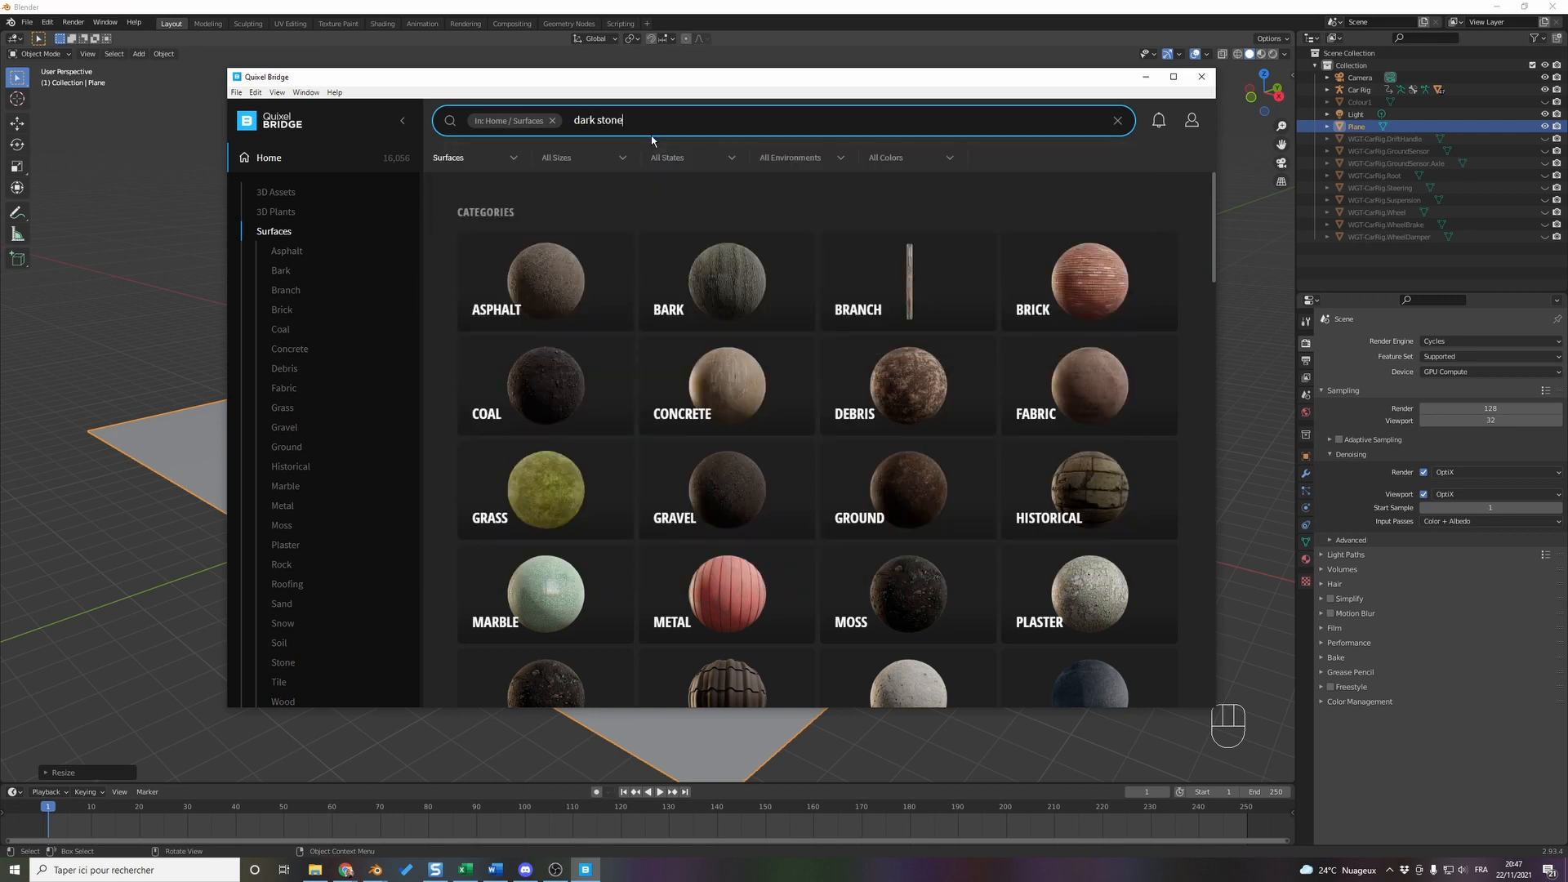
pyautogui.press('Return')
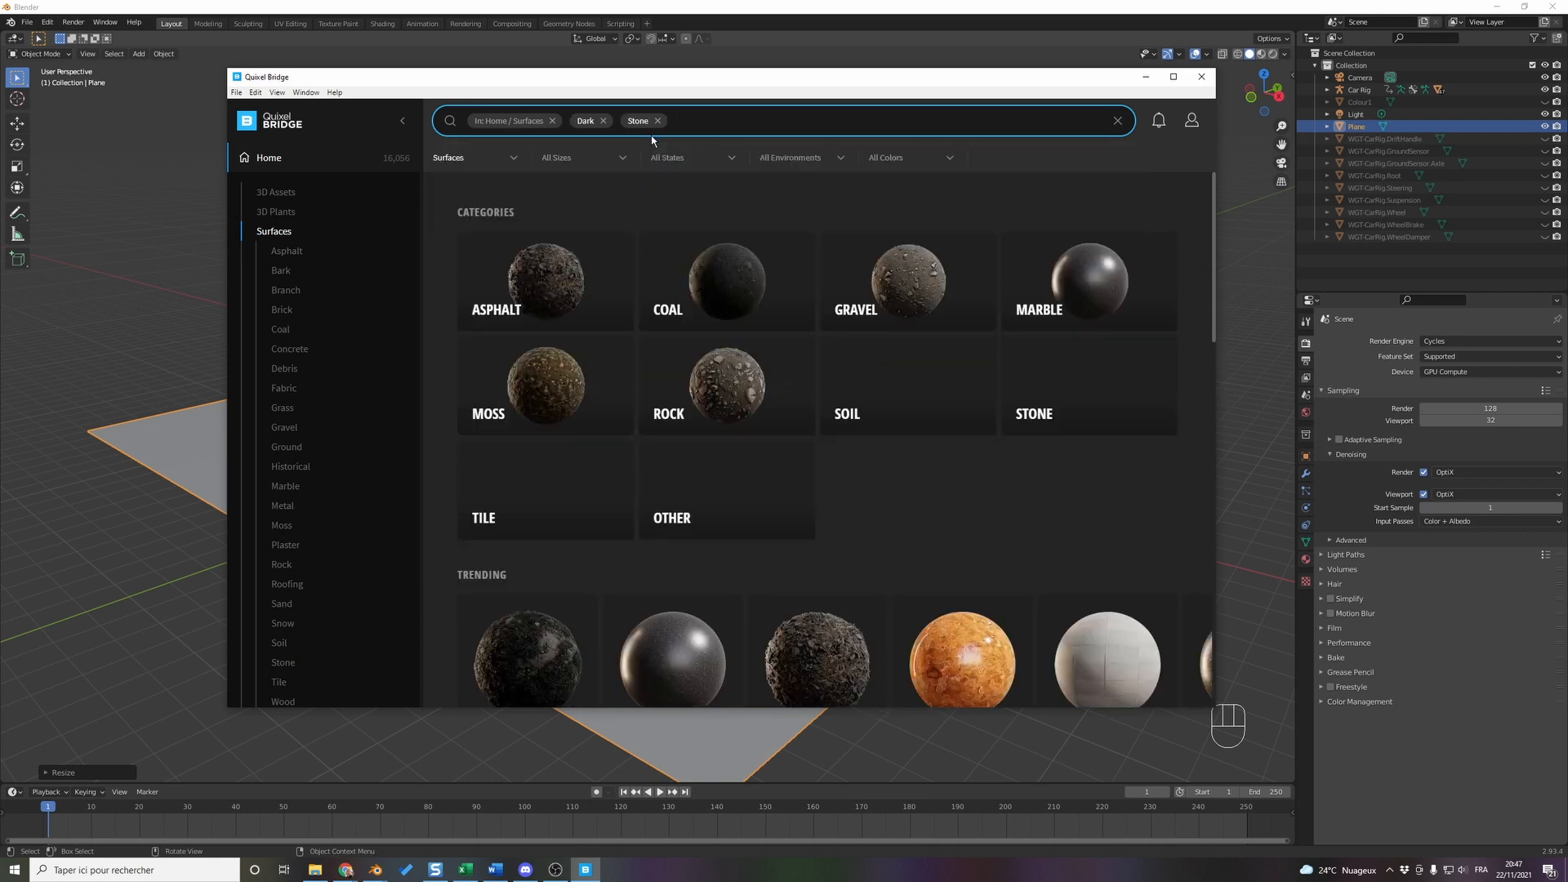
pyautogui.scroll(-10, 1094, 437)
pyautogui.click(1099, 430)
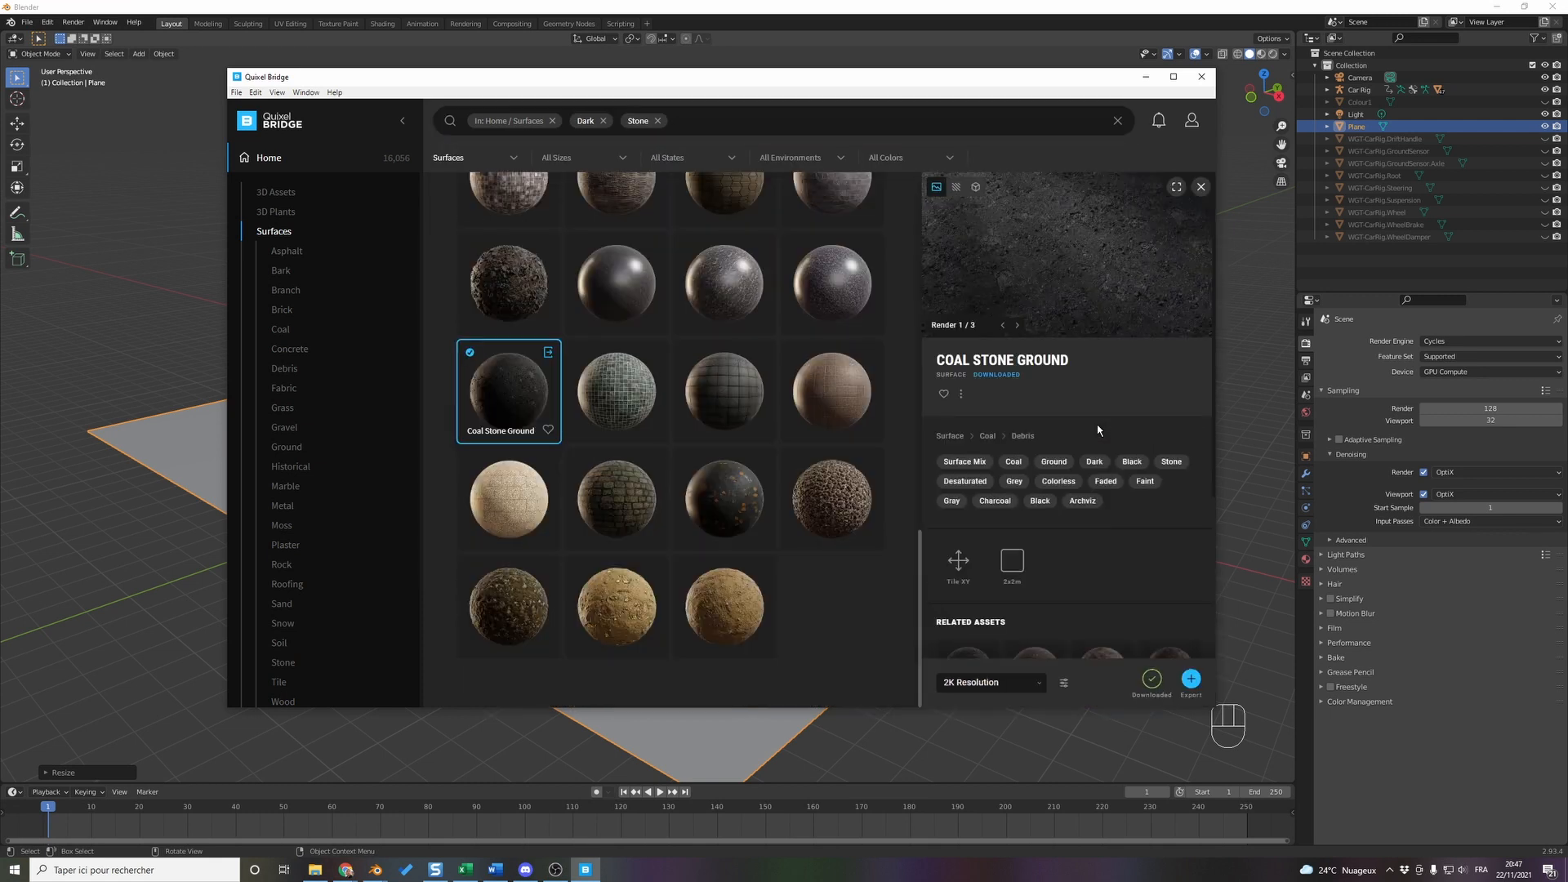
# - Export the Coal Stone Ground surface to Blender at 2K resolution
pyautogui.scroll(-3, 1098, 430)
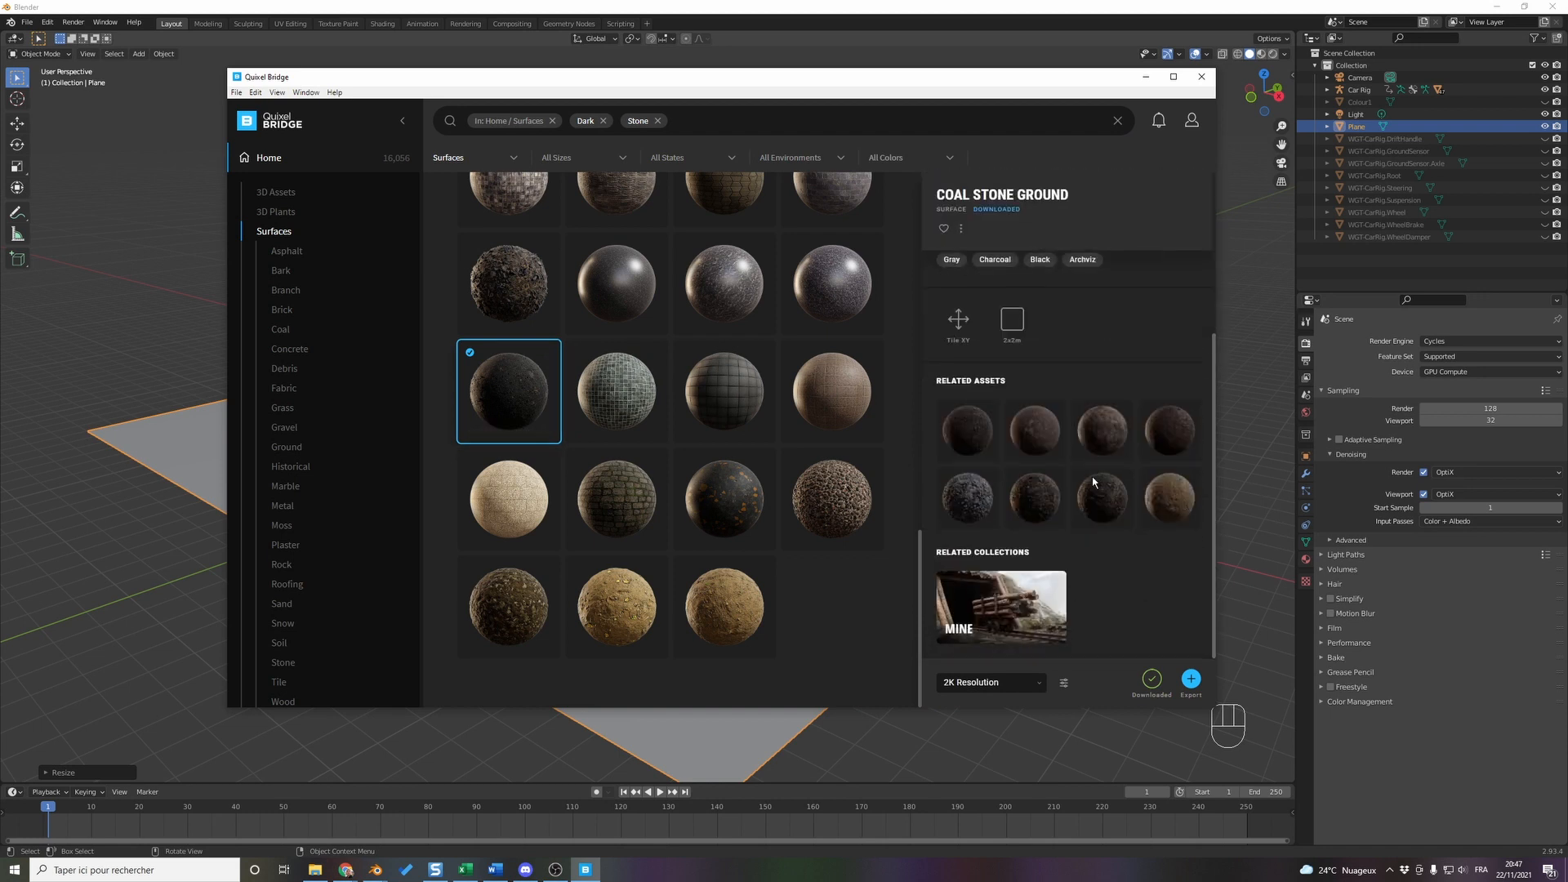
pyautogui.click(1037, 685)
pyautogui.click(1040, 690)
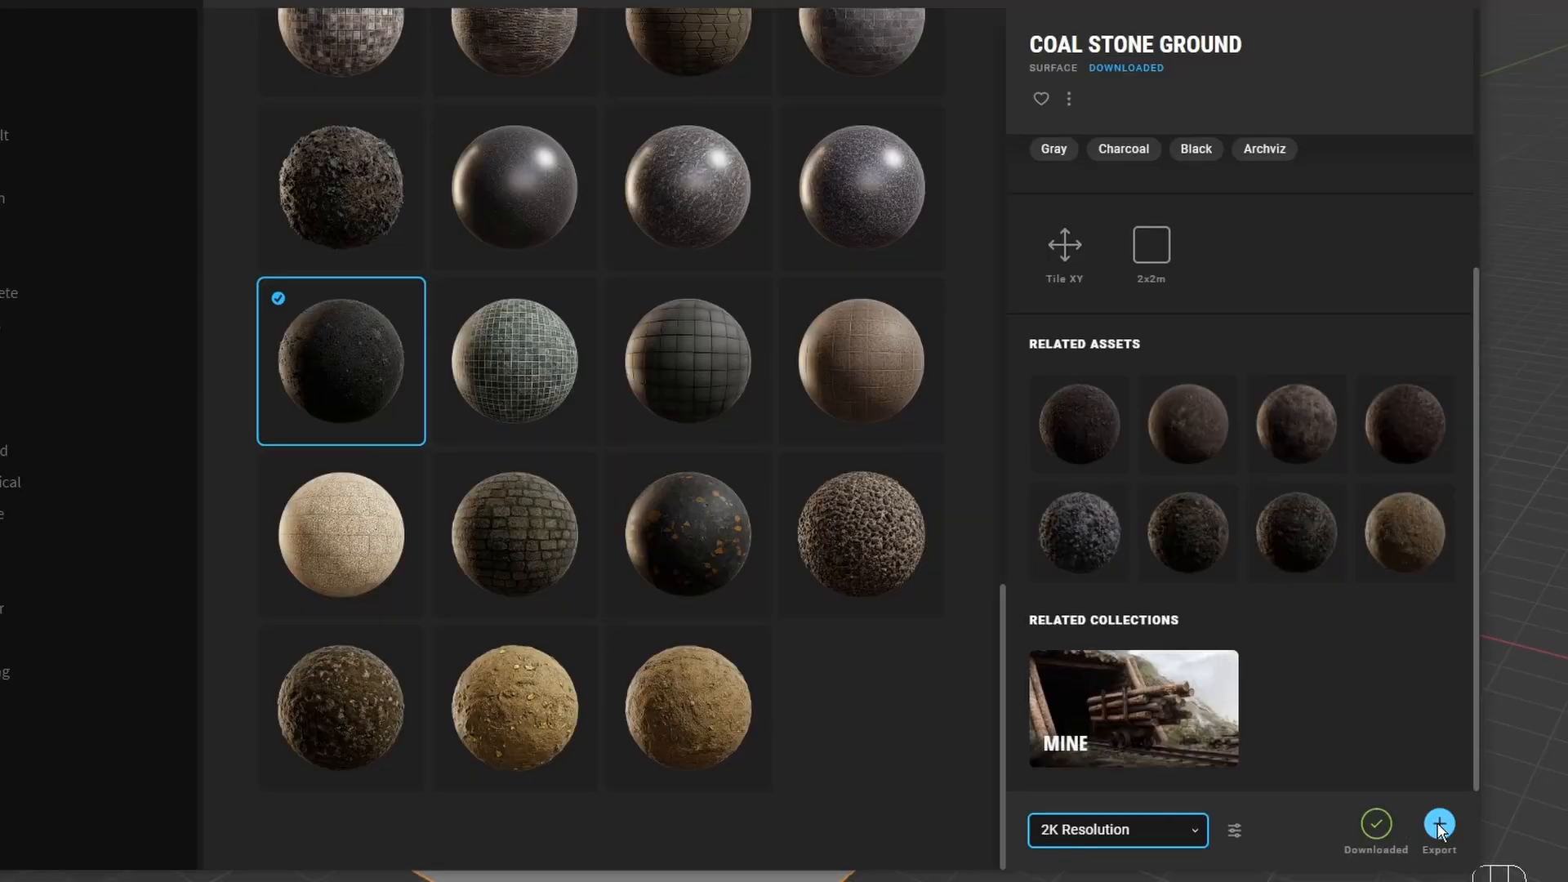
pyautogui.click(1191, 679)
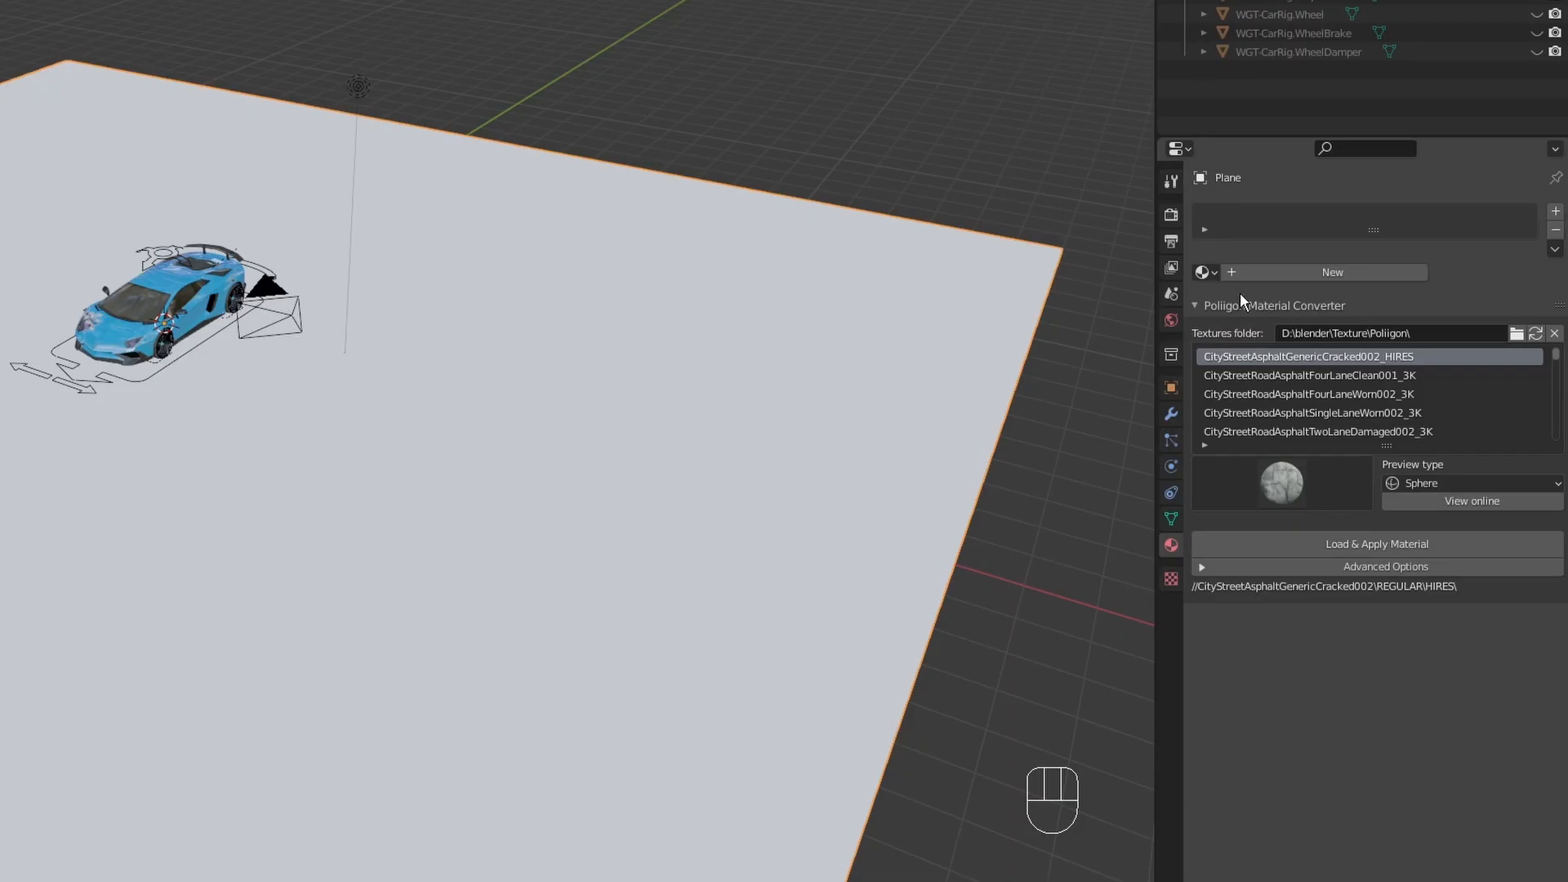
# - In Blender, assign the existing Coal_Stone_shnnehua material to the ground plane
pyautogui.click(1205, 272)
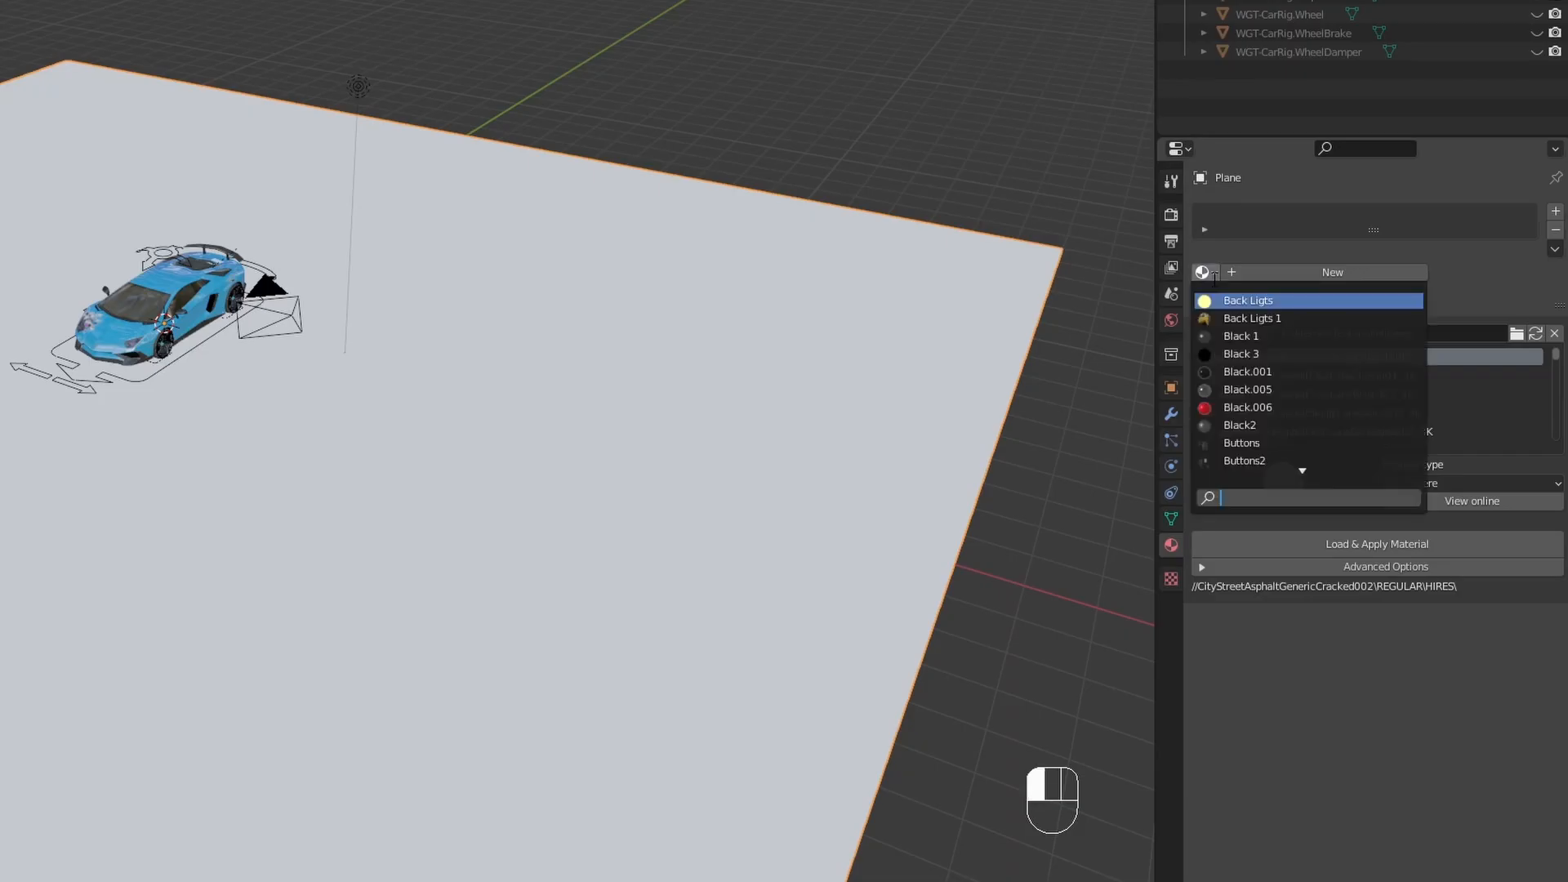
pyautogui.scroll(-18, 1292, 362)
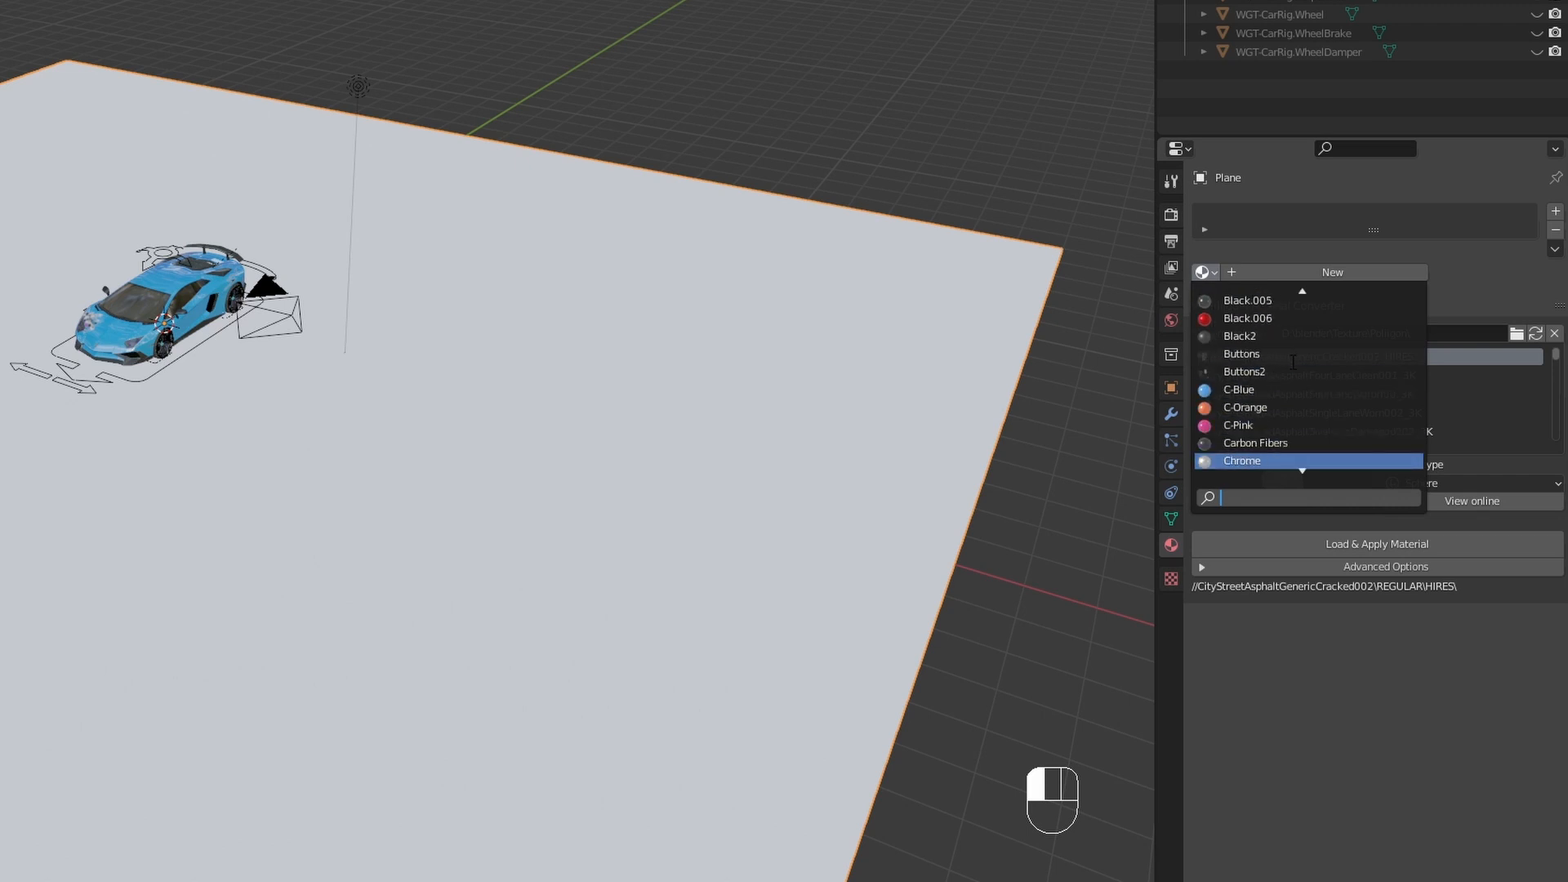
pyautogui.click(1287, 389)
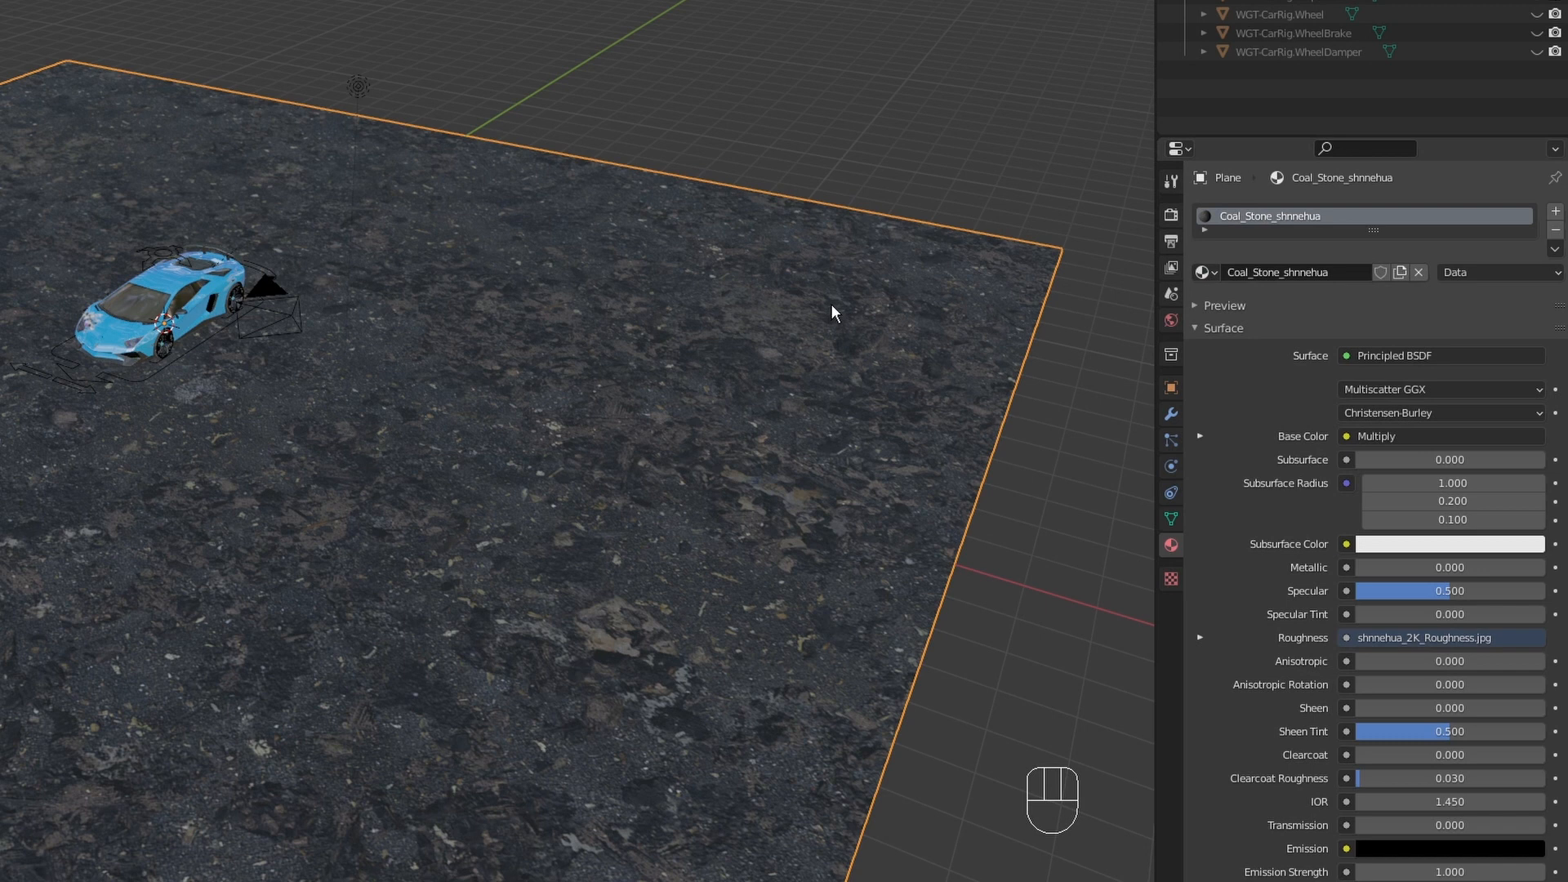
# - Extrude the plane's rear edge upward along Z to form a tall back wall
pyautogui.press('Tab')
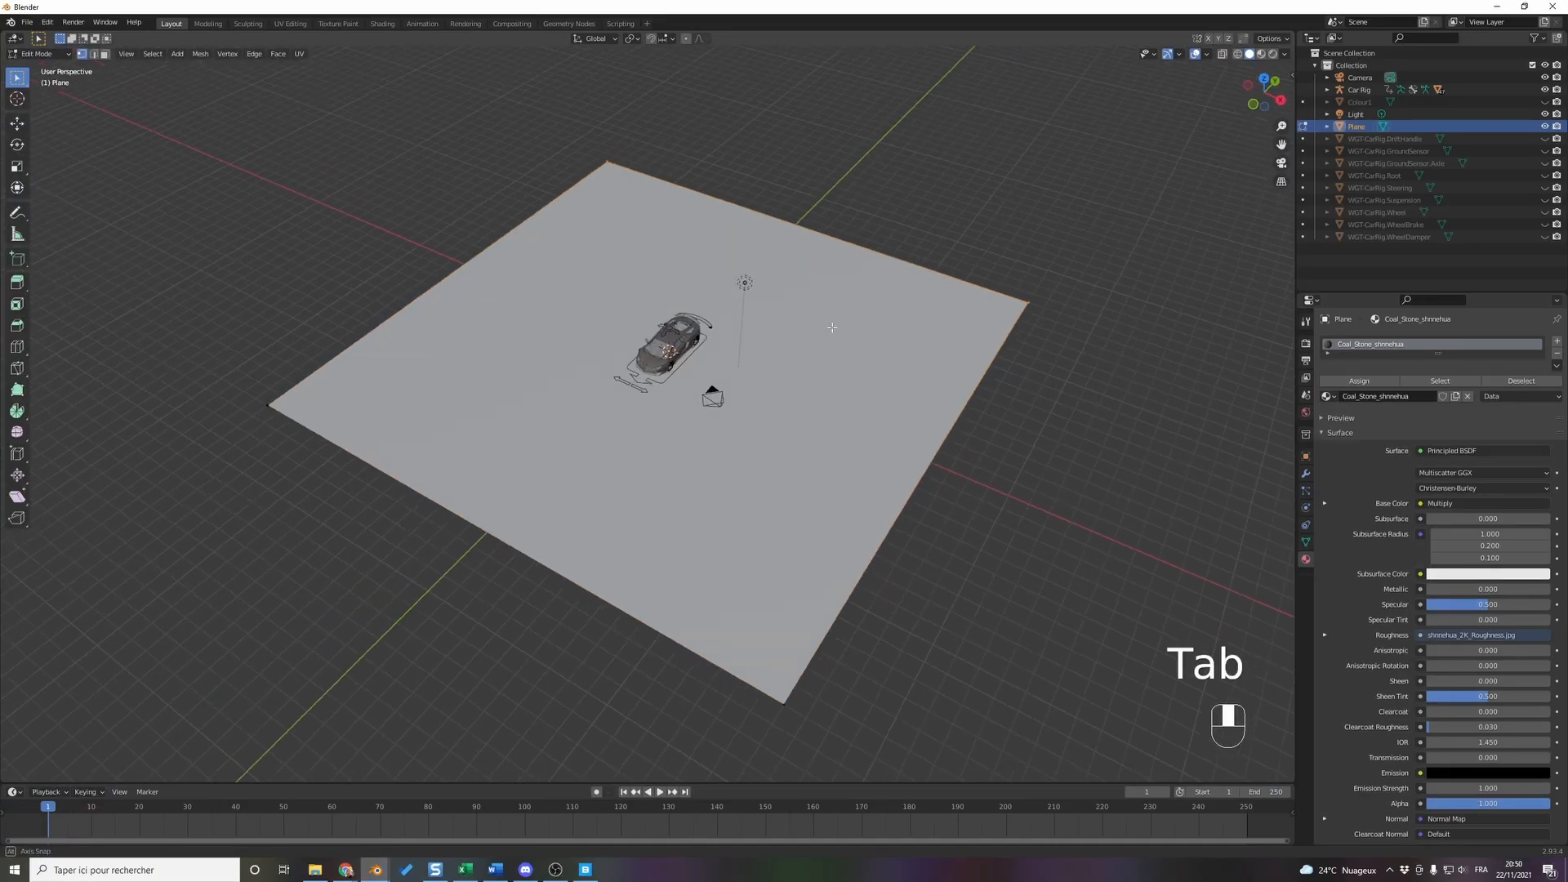
pyautogui.moveTo(831, 327); pyautogui.dragTo(582, 123, button='middle')
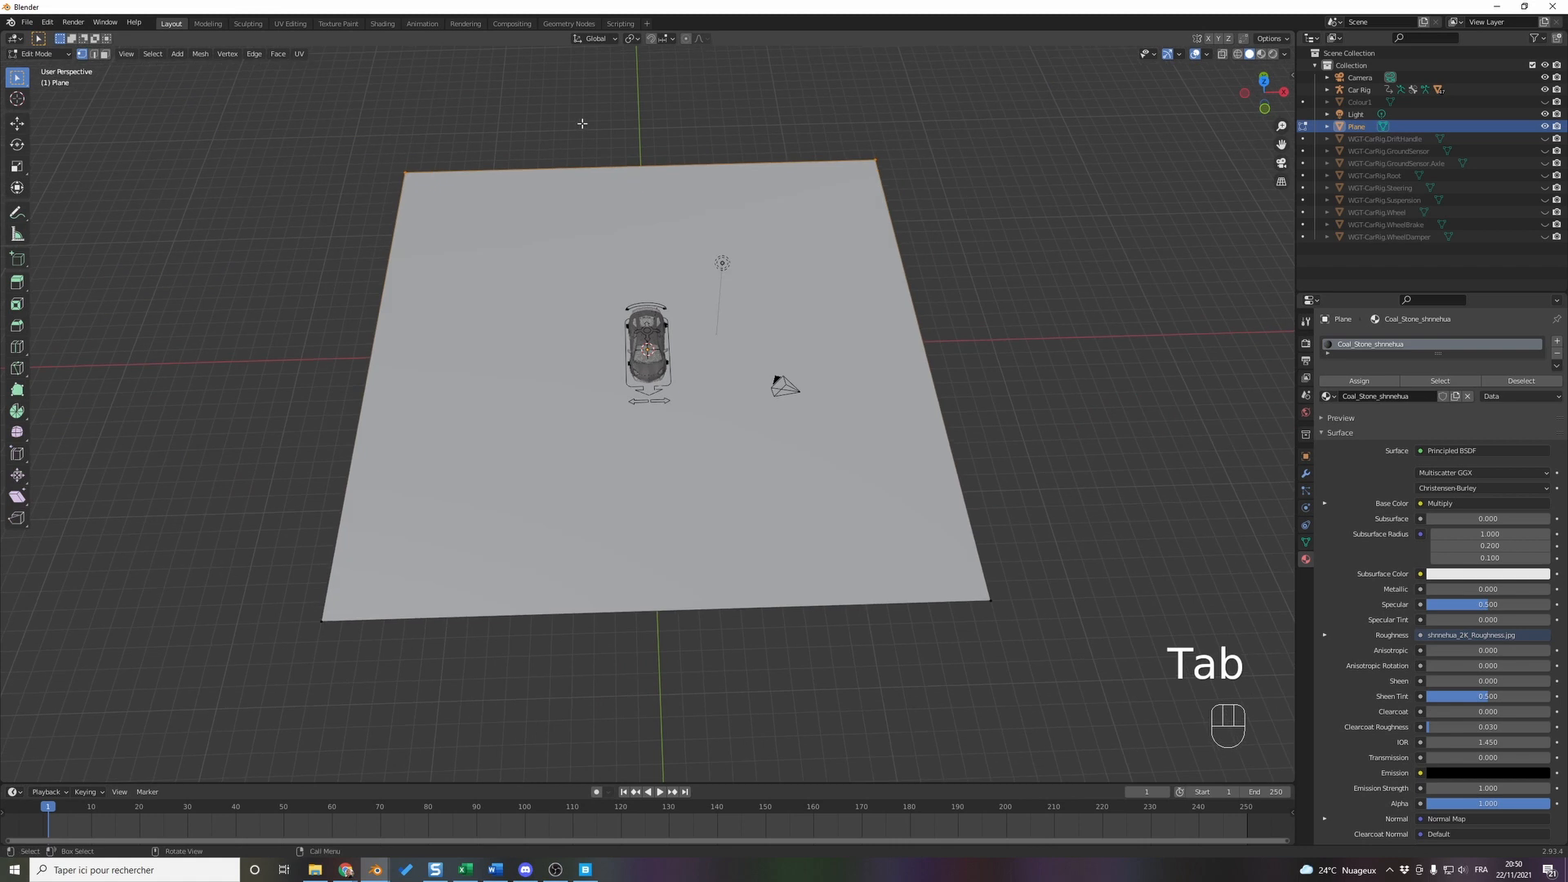
pyautogui.moveTo(356, 123); pyautogui.dragTo(940, 198)
pyautogui.moveTo(945, 199); pyautogui.dragTo(949, 329, button='middle')
pyautogui.press('e')
pyautogui.press('z')
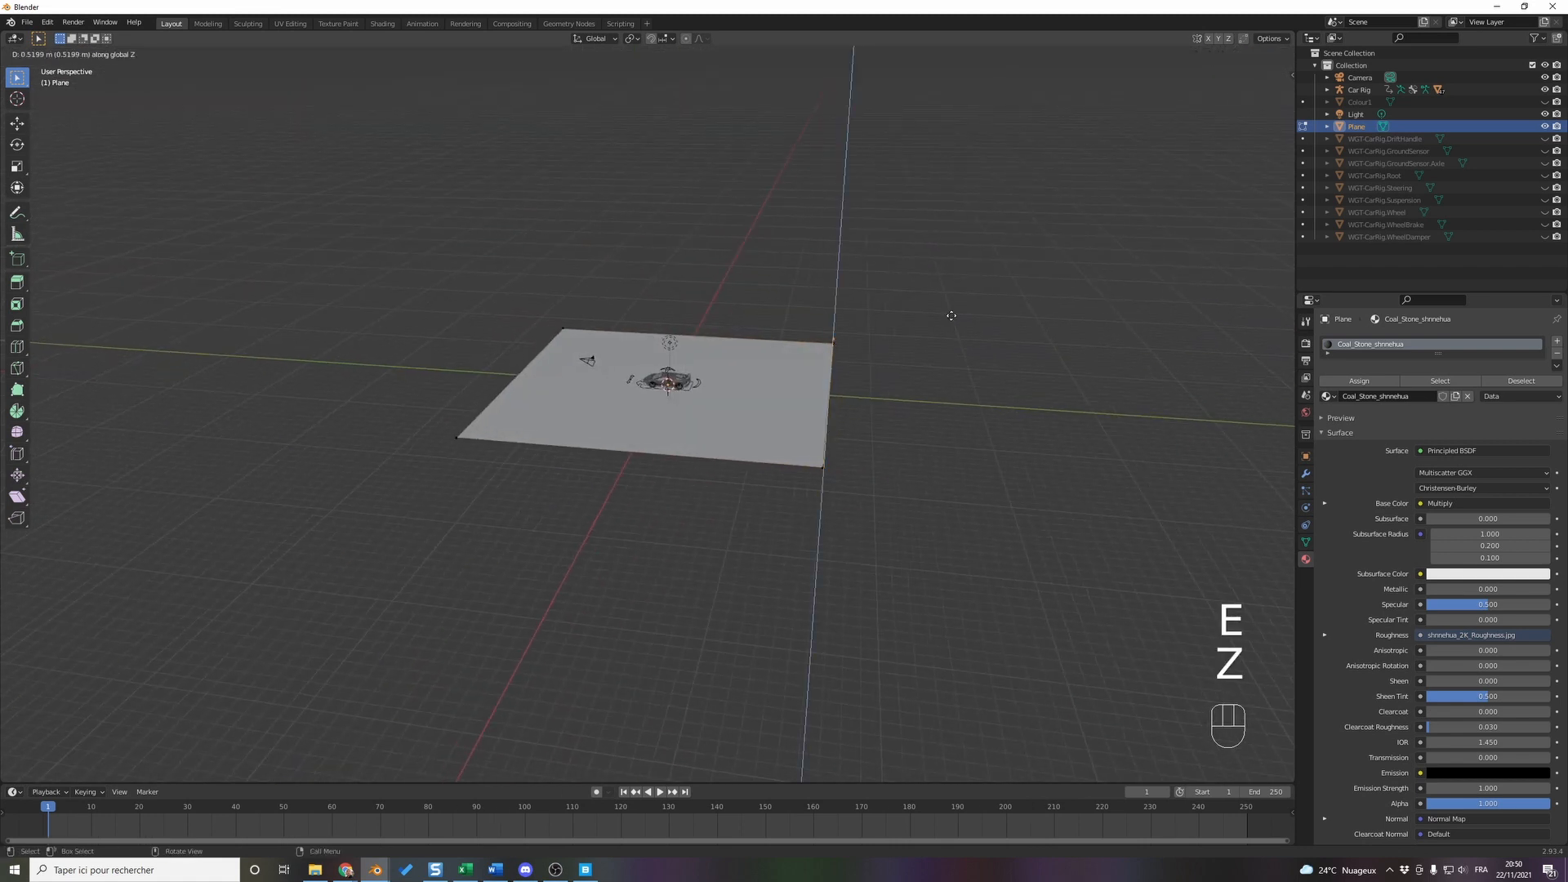
pyautogui.click(984, 59)
# - Bevel the edge between floor and back wall, then bevel it further into a multi-faced curve
pyautogui.moveTo(997, 295); pyautogui.dragTo(563, 385, button='middle')
pyautogui.moveTo(446, 310); pyautogui.dragTo(917, 385)
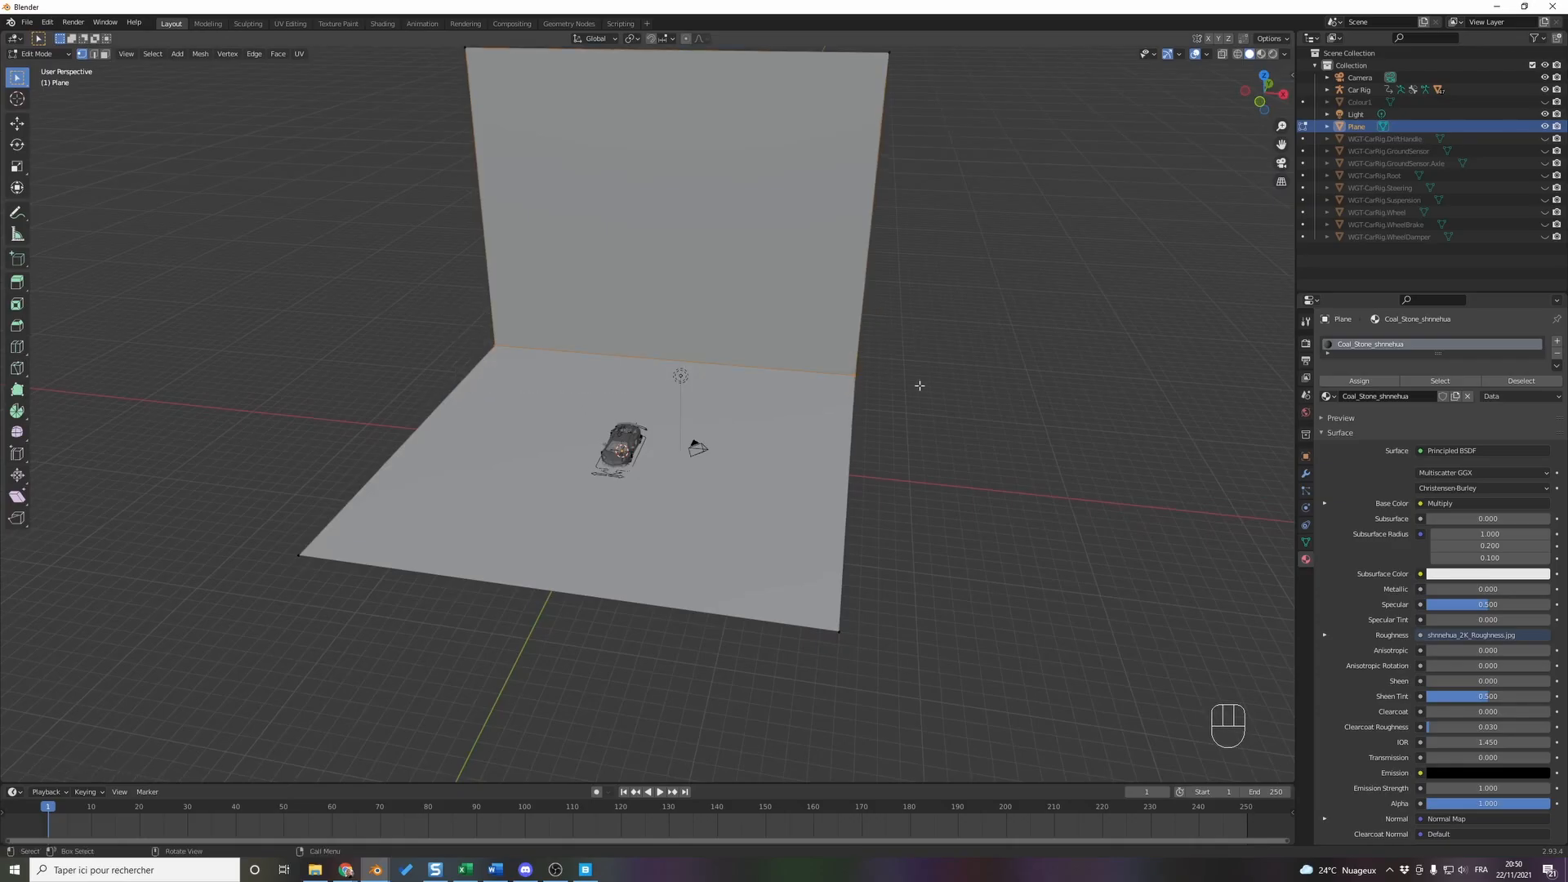
pyautogui.moveTo(917, 384); pyautogui.dragTo(864, 396, button='middle')
pyautogui.hotkey('ctrl', 'b')
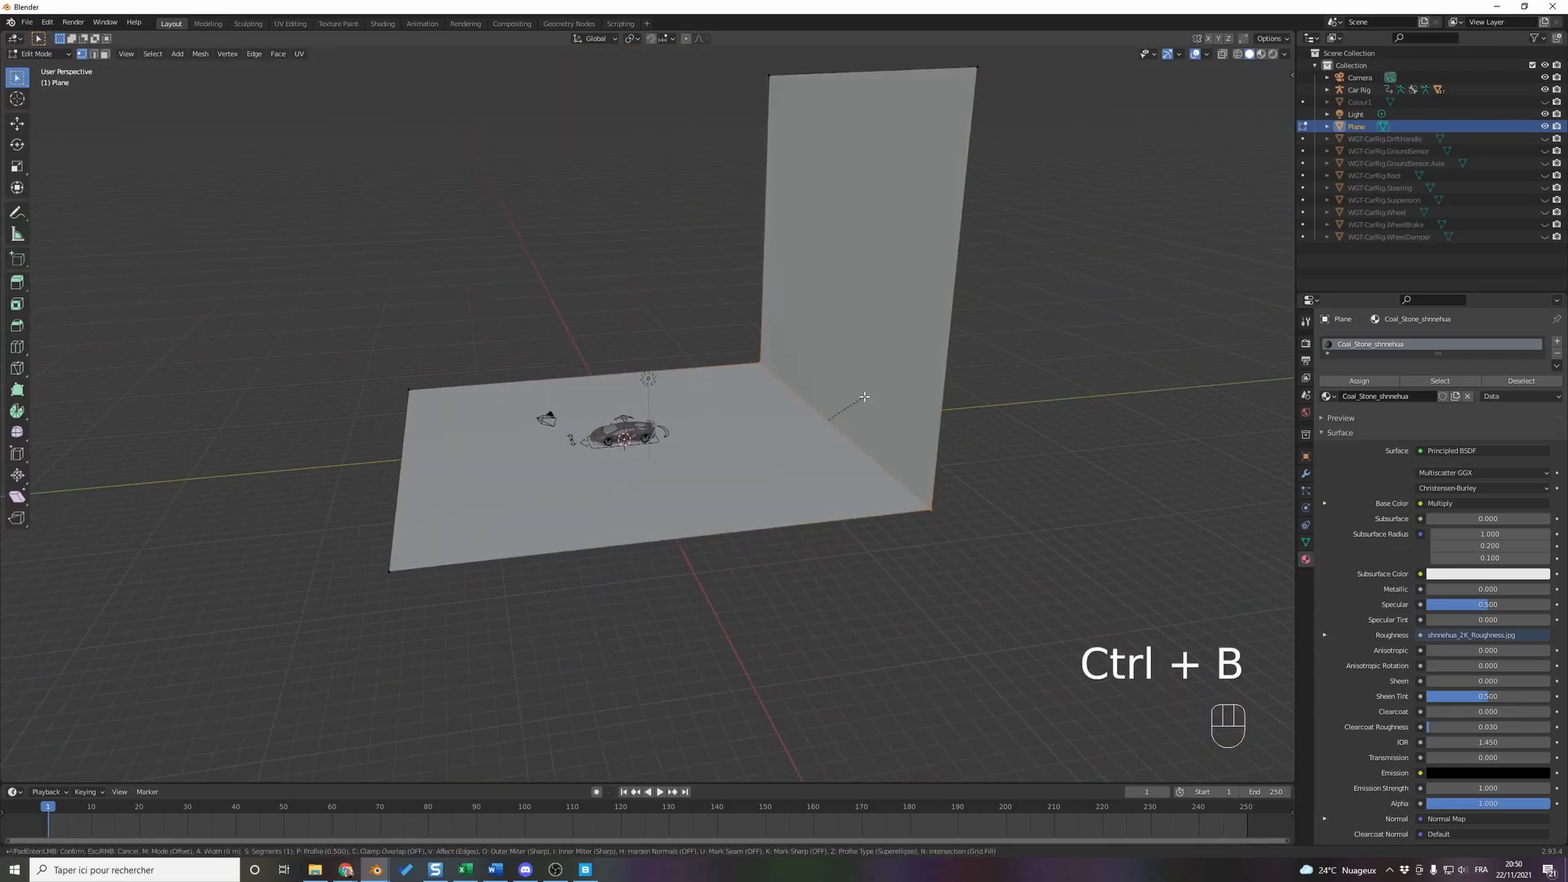
pyautogui.click(936, 356)
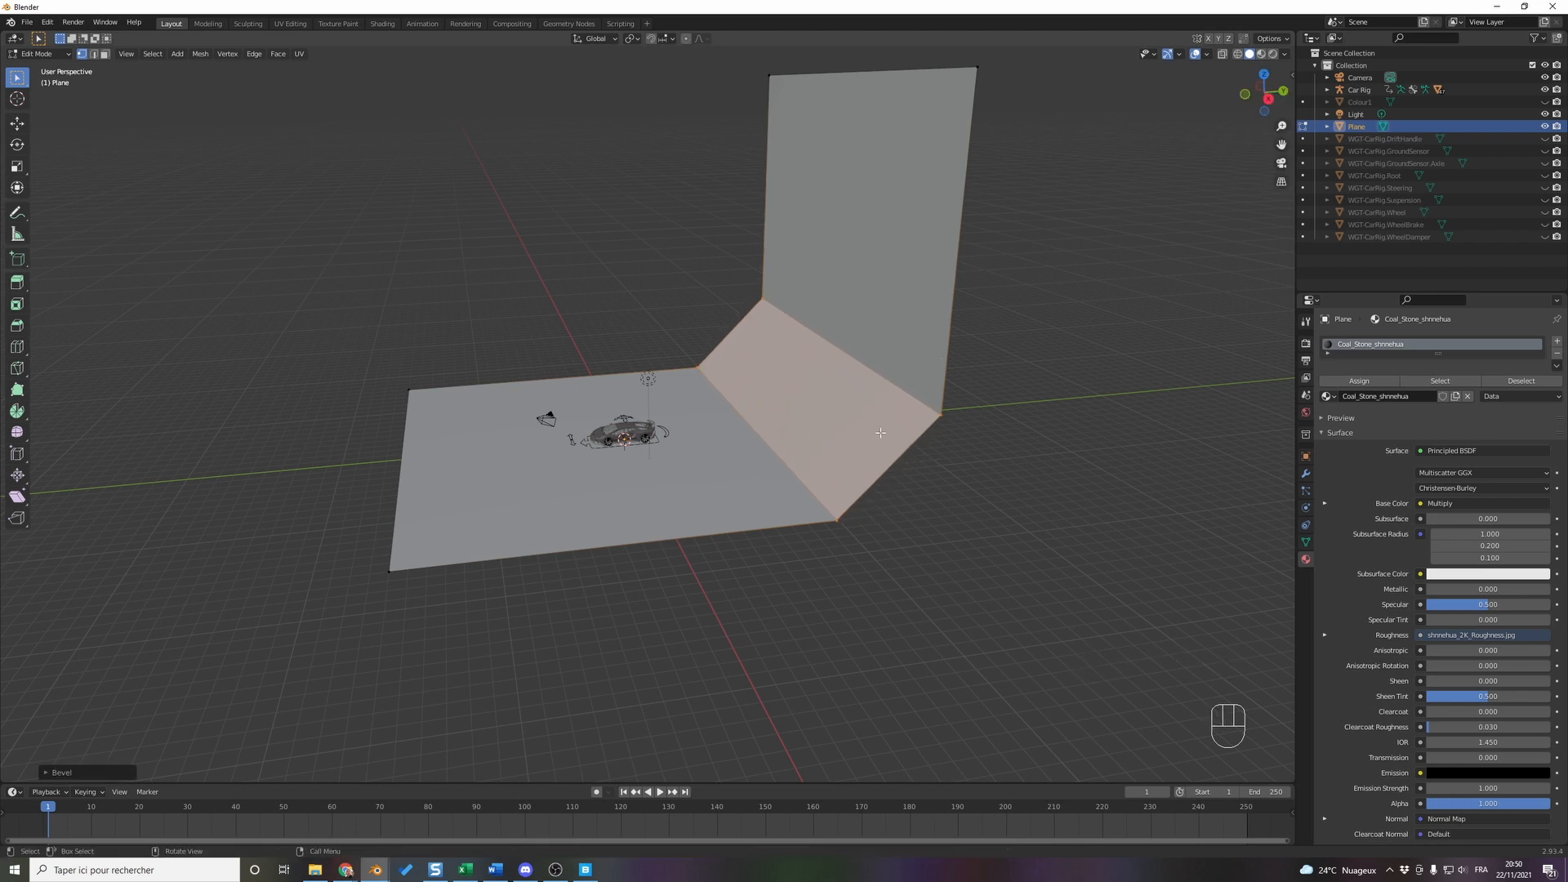
pyautogui.hotkey('ctrl', 'b')
pyautogui.click(914, 420)
pyautogui.hotkey('ctrl', 'v')
pyautogui.press('Escape')
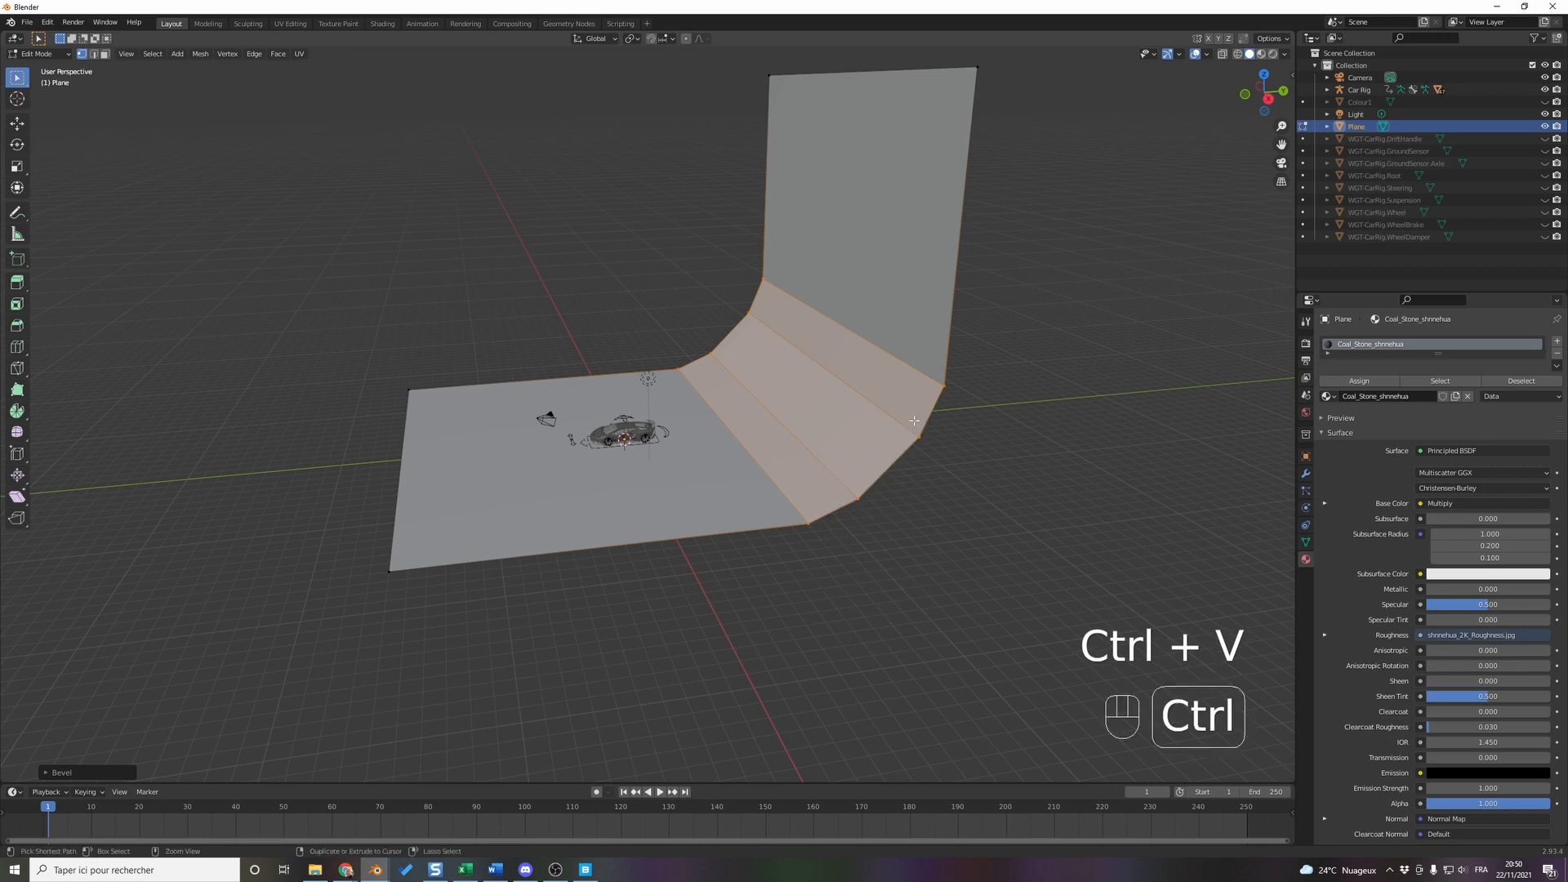
# - Return to Object Mode and shade the curved backdrop smooth
pyautogui.press('Tab')
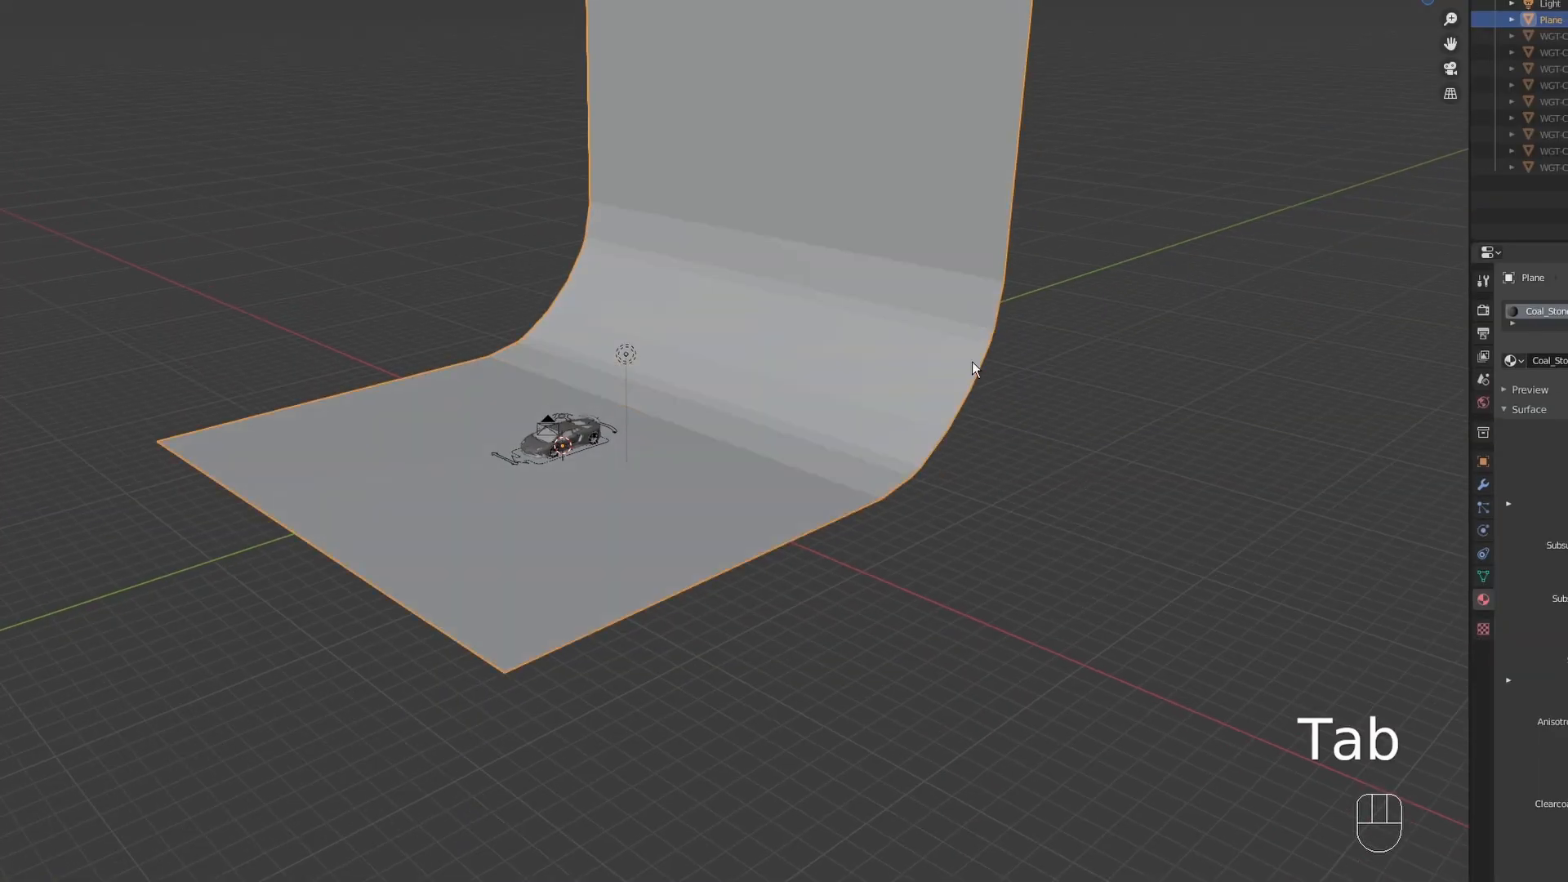
pyautogui.rightClick(879, 147)
pyautogui.click(845, 151)
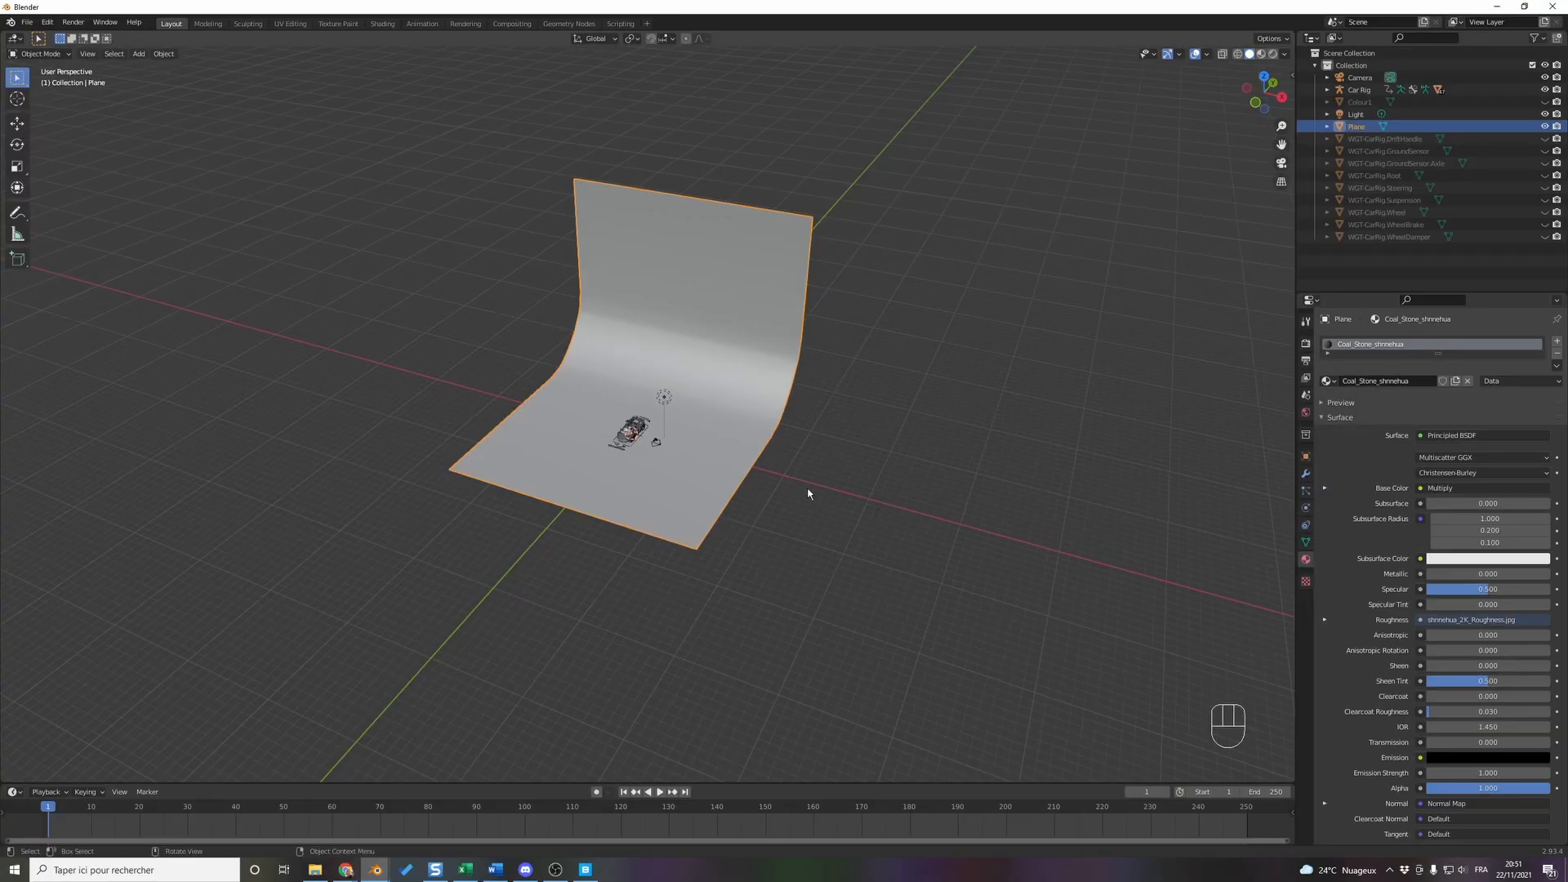
# - Scale the backdrop up along Y to lengthen the floor, and along X to widen it
pyautogui.press('s')
pyautogui.press('y')
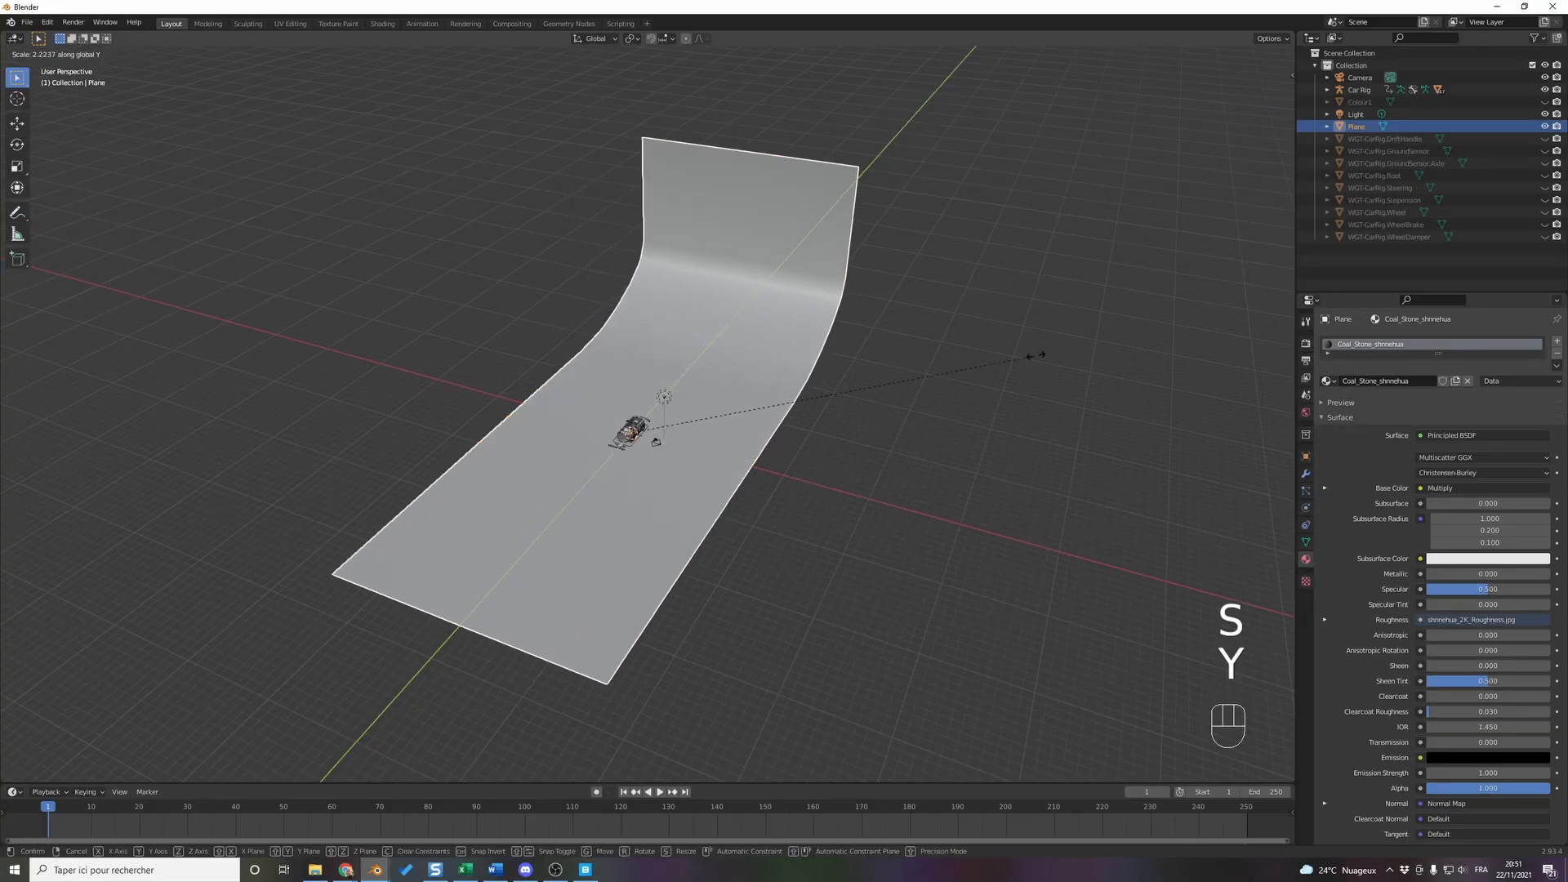
pyautogui.click(1072, 322)
pyautogui.press('s')
pyautogui.press('x')
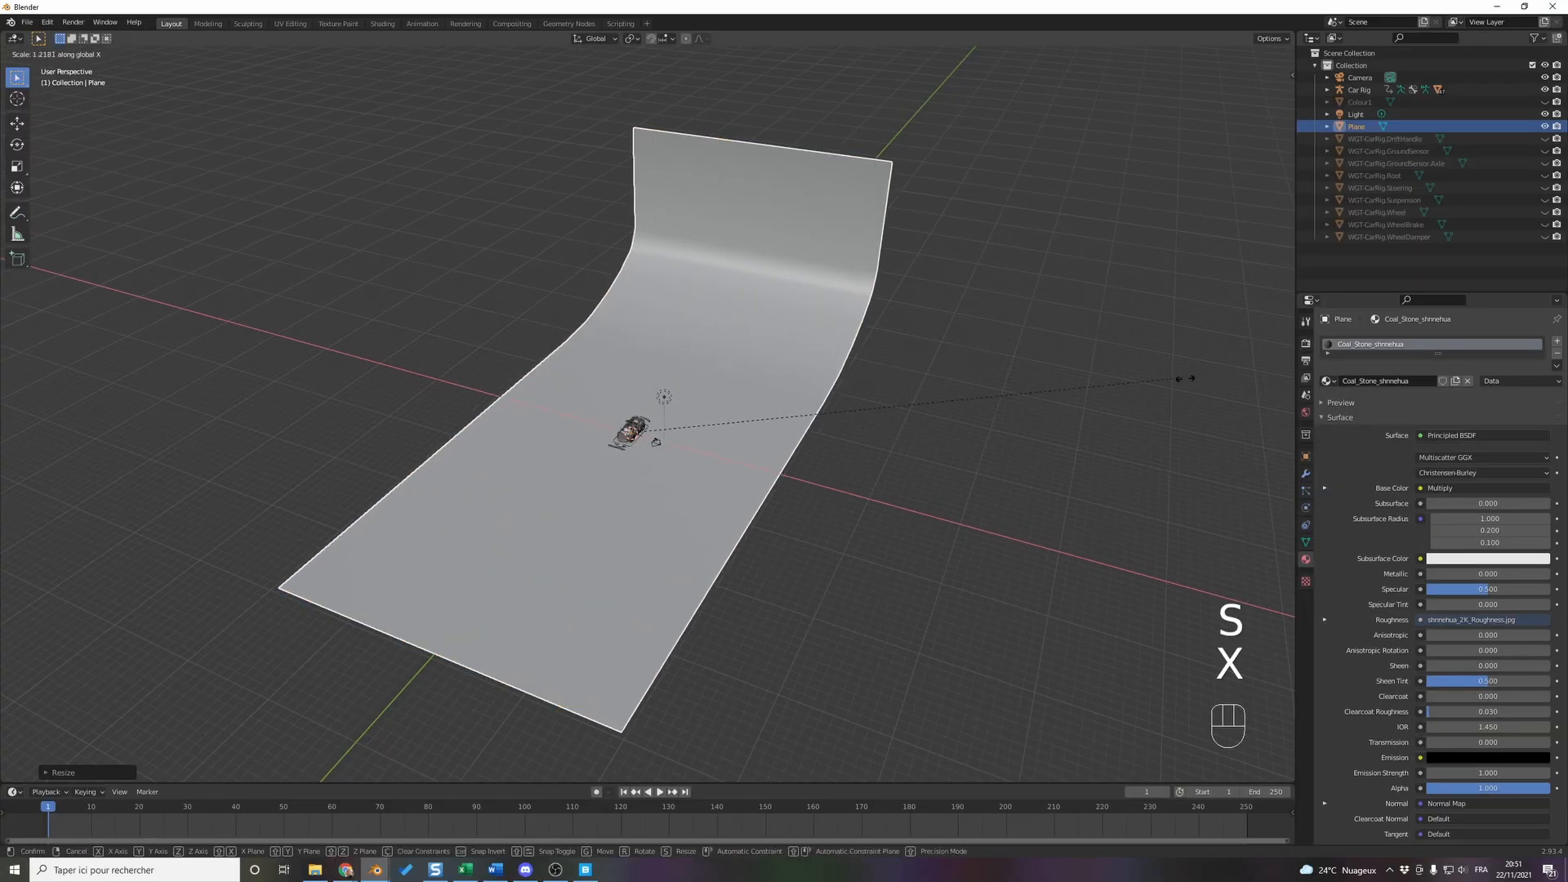
pyautogui.click(477, 568)
pyautogui.scroll(-2, 1156, 477)
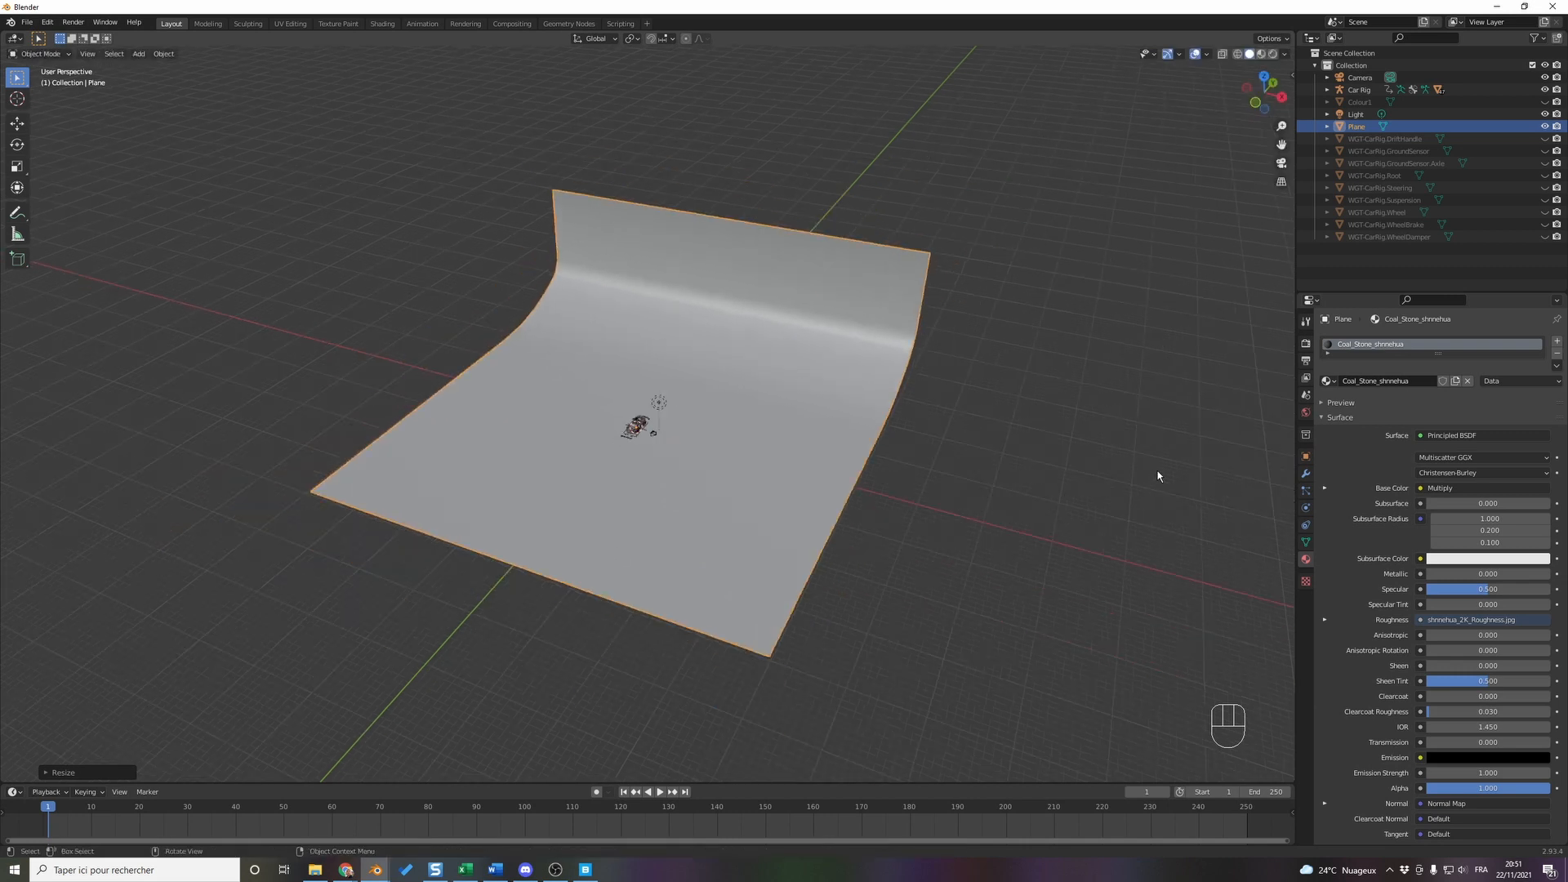
# - Move the backdrop horizontally with Z locked so the car stands near its front edge
pyautogui.press('g')
pyautogui.hotkey('shift', 'z')
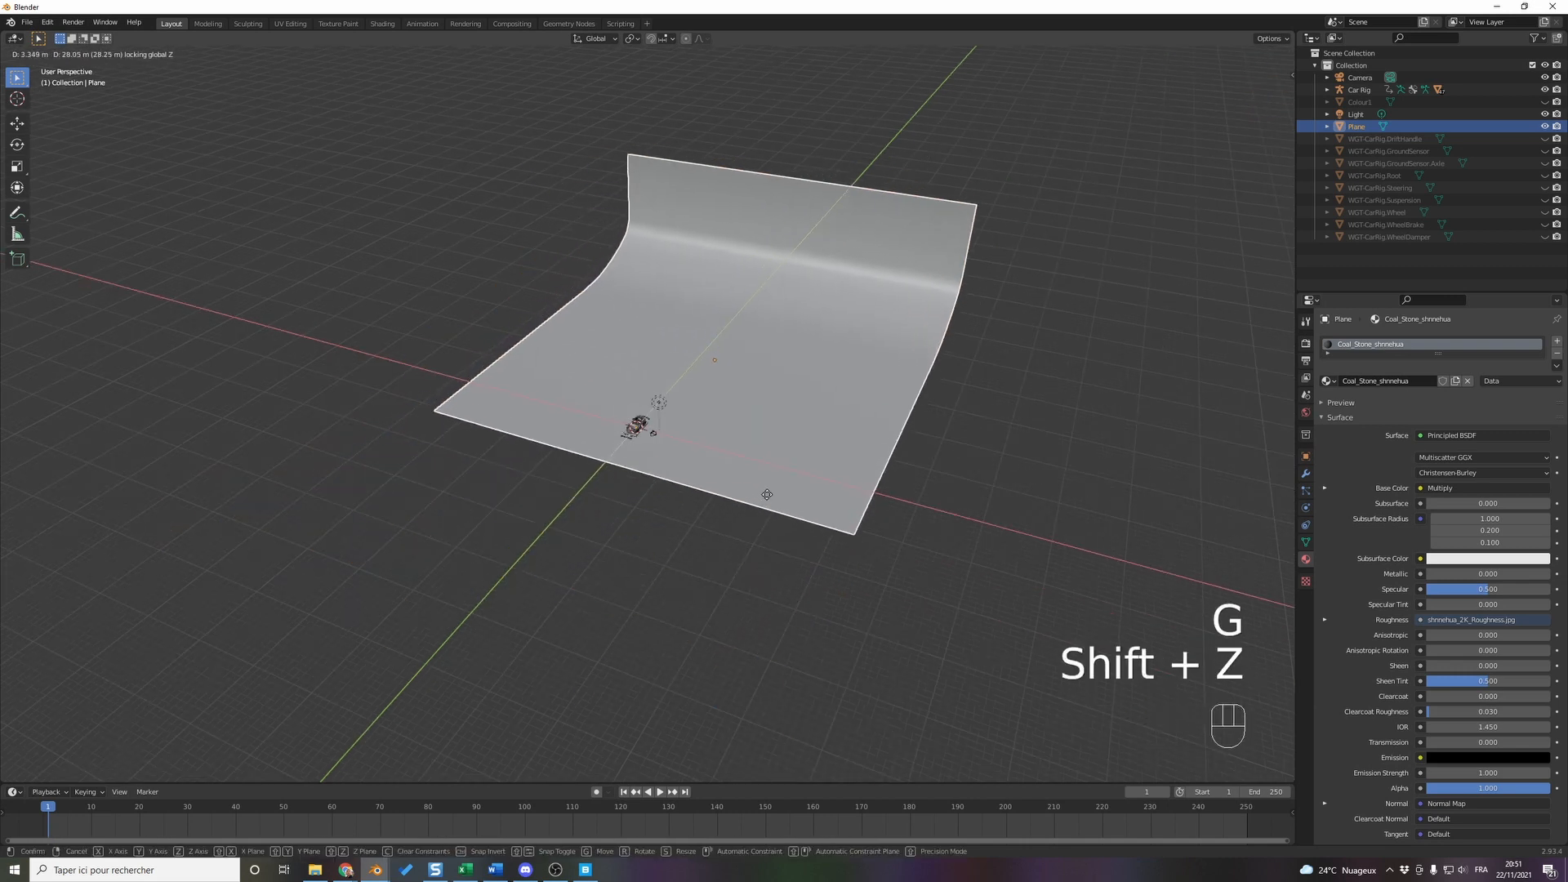
pyautogui.click(758, 494)
# - Set the X and Y scale of the ground material's Mapping node to 0.01
pyautogui.click(382, 22)
pyautogui.scroll(-2, 674, 379)
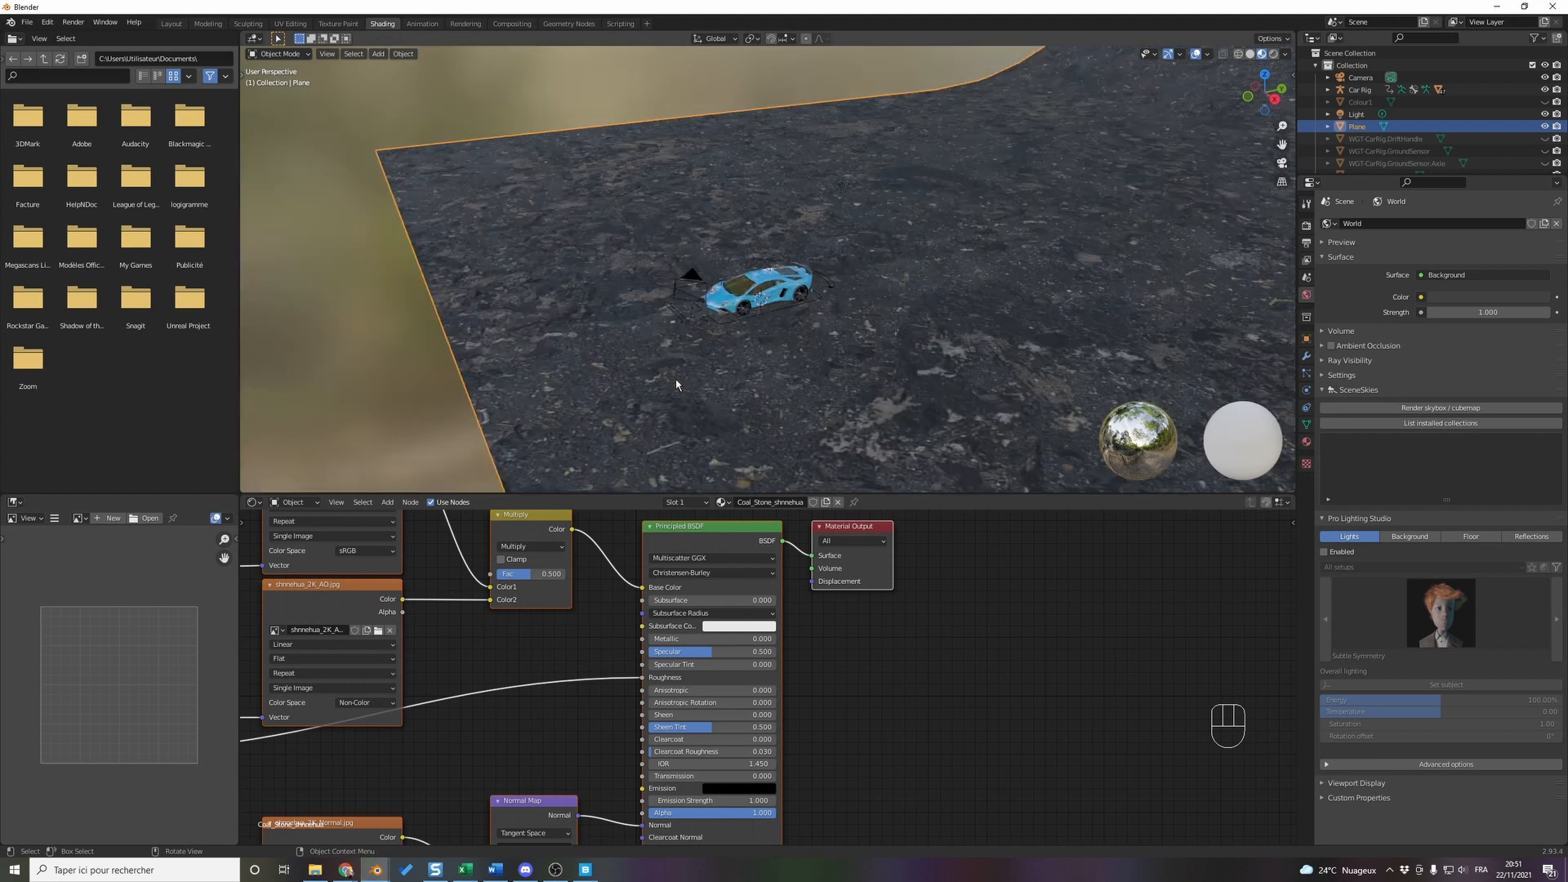
pyautogui.scroll(-1, 890, 340)
pyautogui.moveTo(891, 345); pyautogui.dragTo(651, 399, button='middle')
pyautogui.scroll(3, 717, 390)
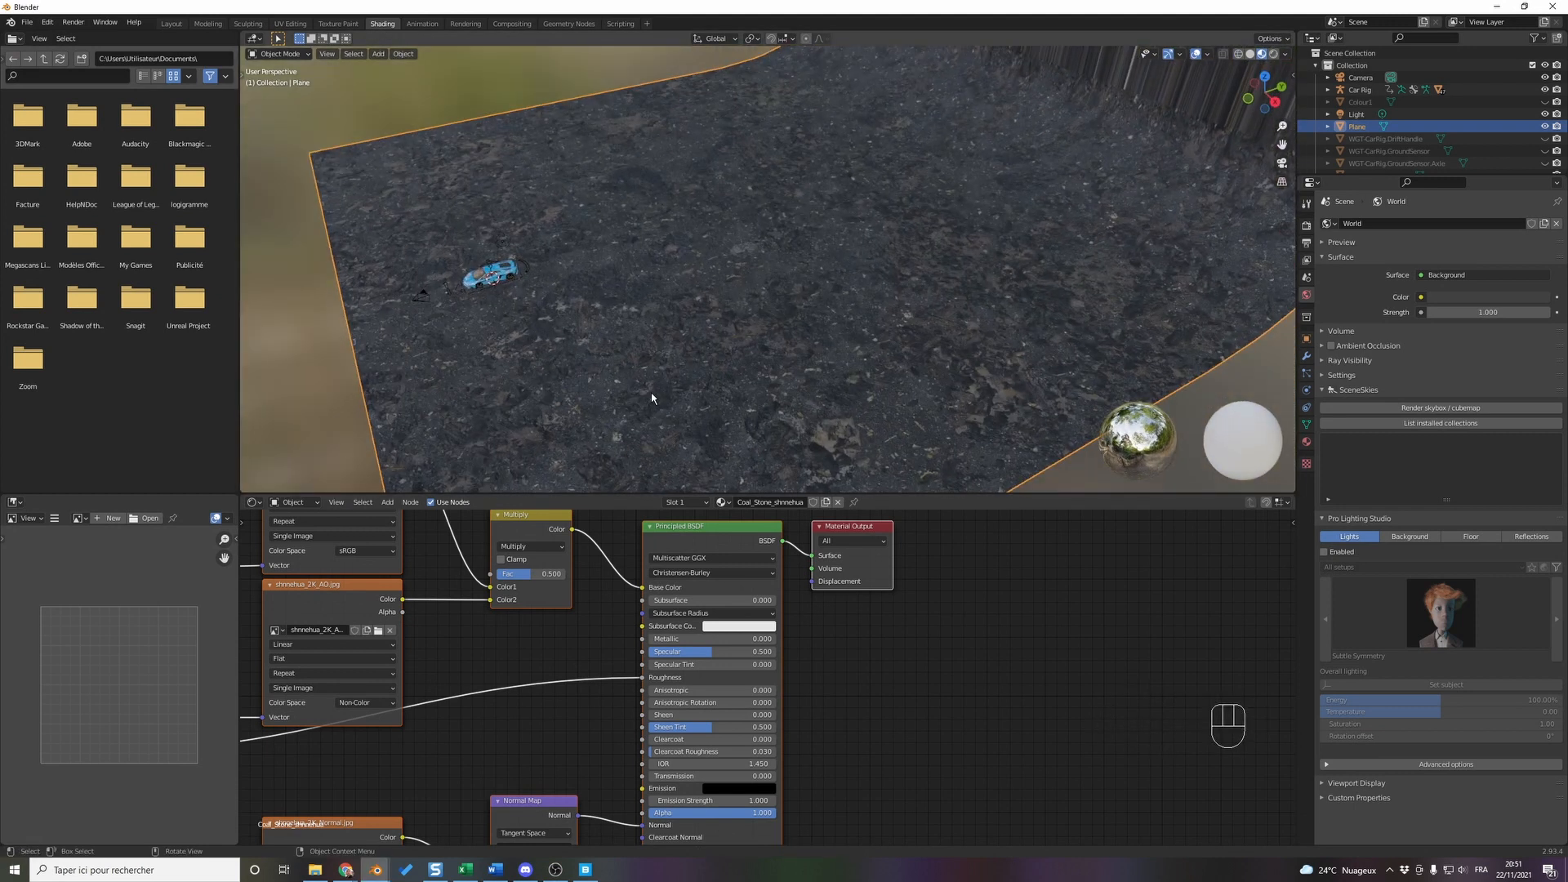
pyautogui.moveTo(548, 683); pyautogui.dragTo(766, 694, button='middle')
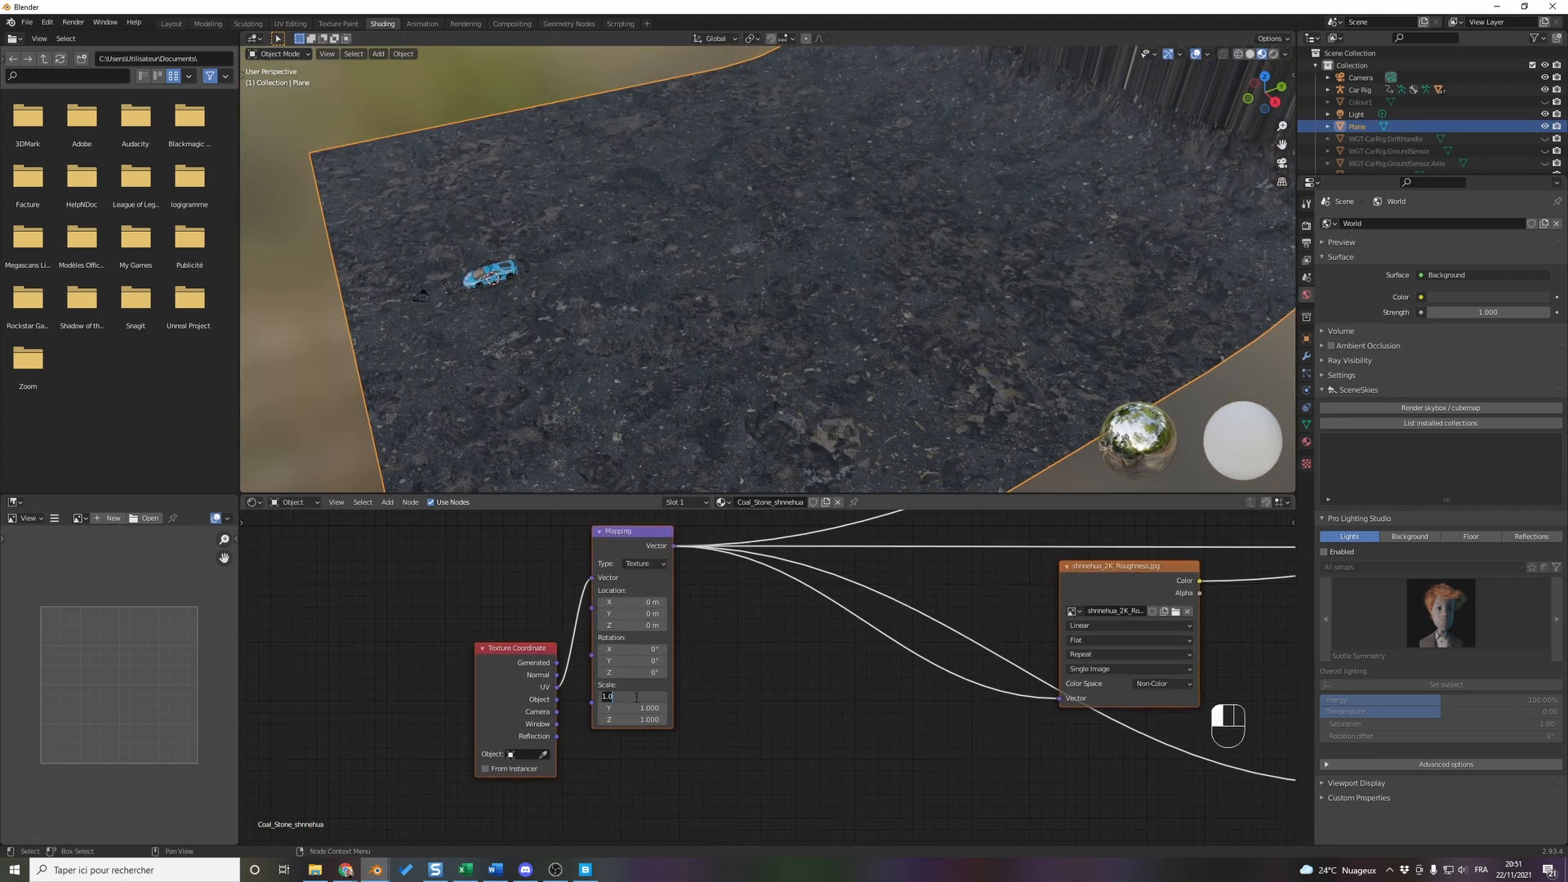
pyautogui.write('0')
pyautogui.press('Return')
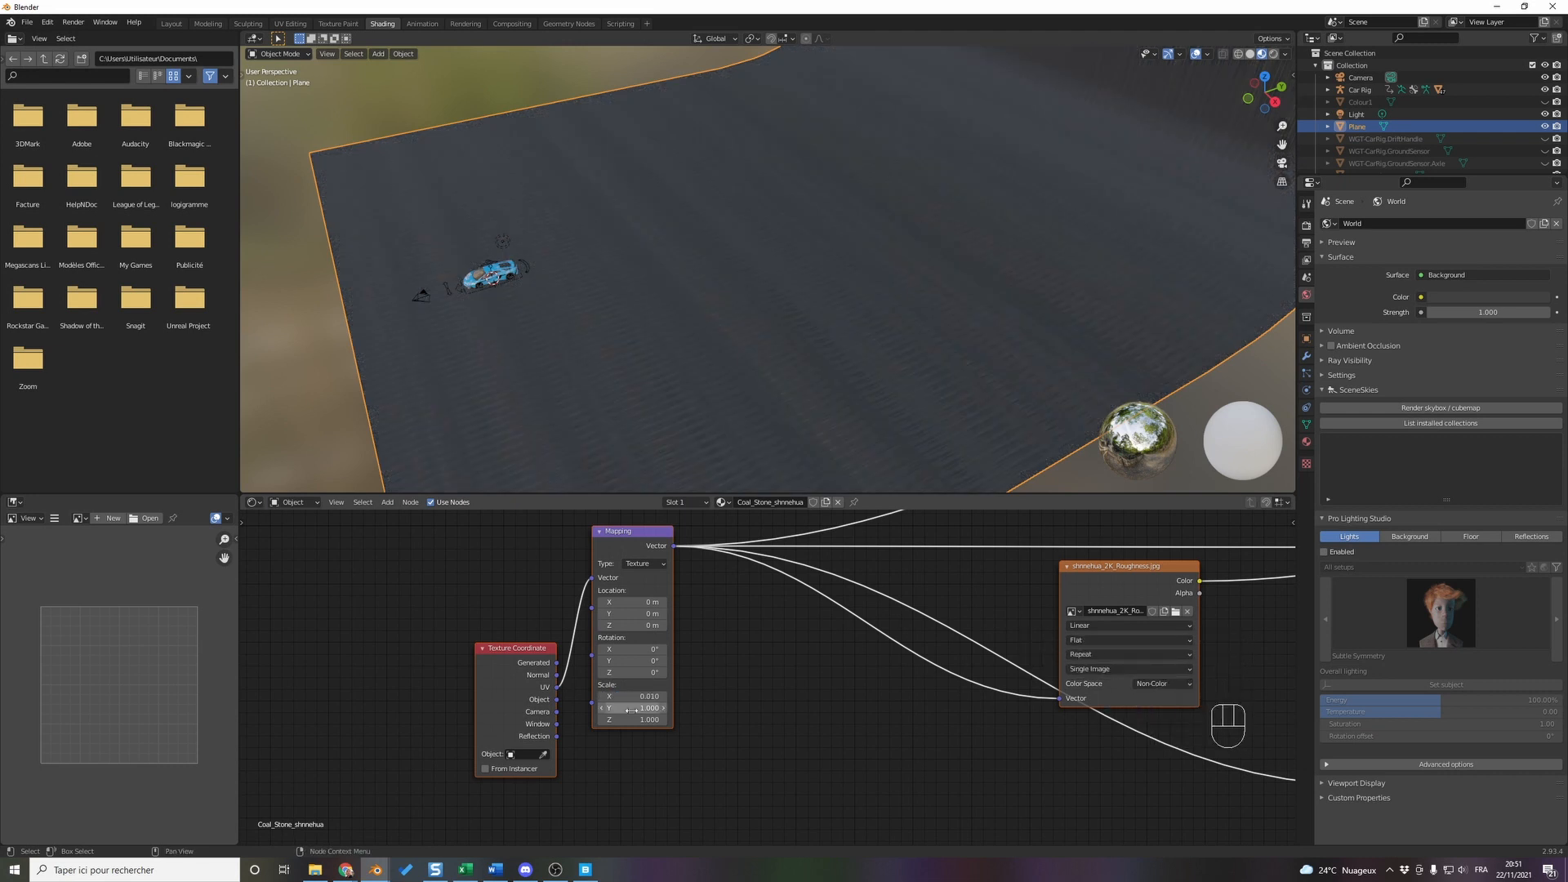
pyautogui.scroll(5, 442, 442)
pyautogui.moveTo(402, 399); pyautogui.dragTo(654, 365, button='middle')
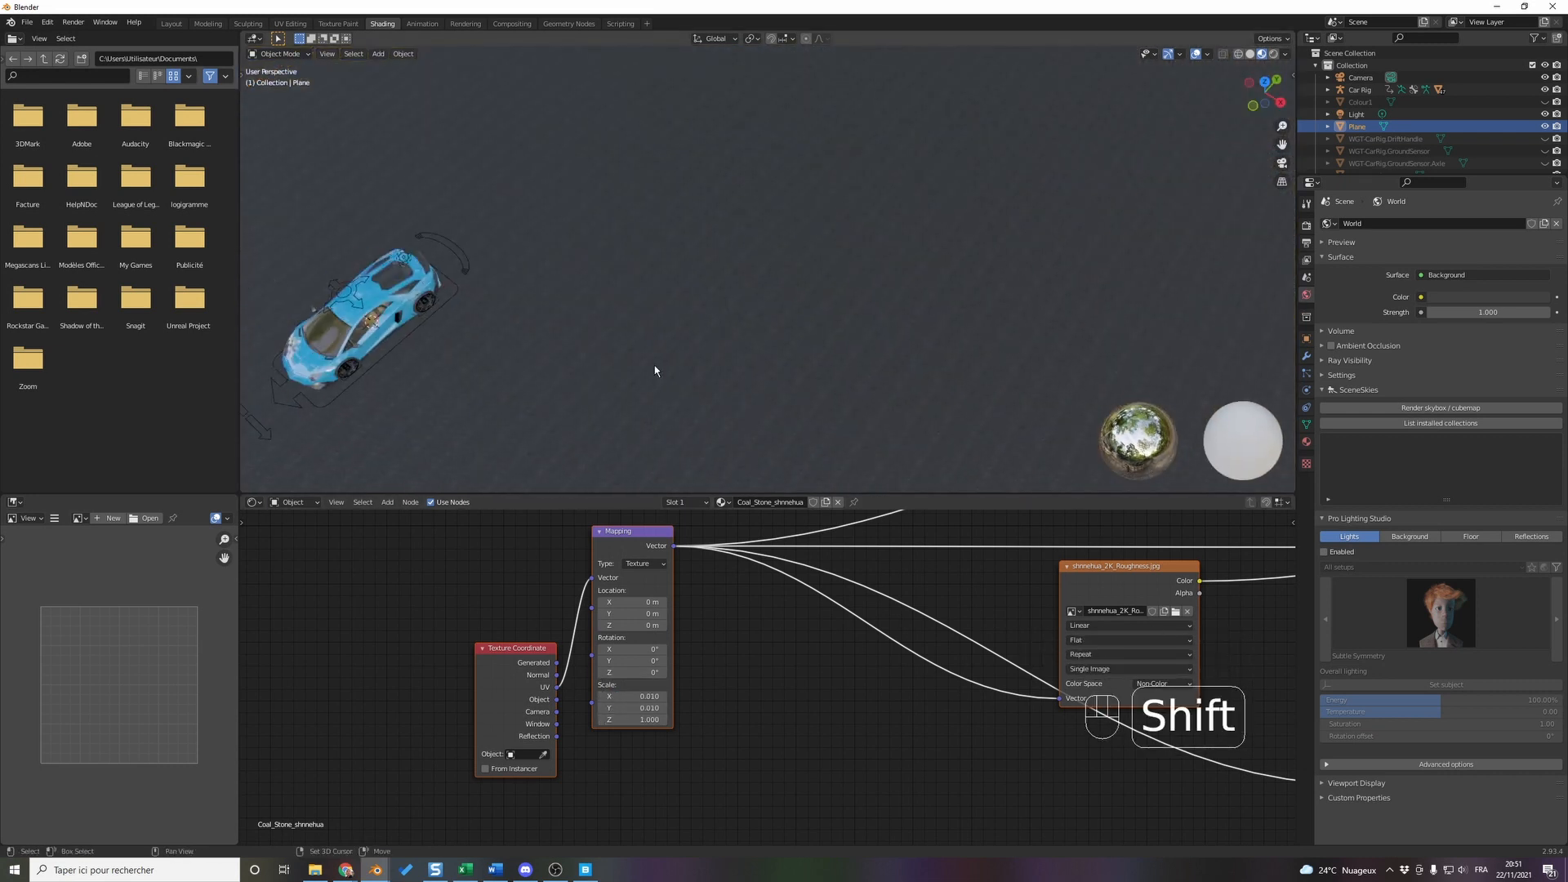
pyautogui.click(328, 323)
pyautogui.press('KP_Decimal')
pyautogui.moveTo(450, 333); pyautogui.dragTo(410, 281, button='middle')
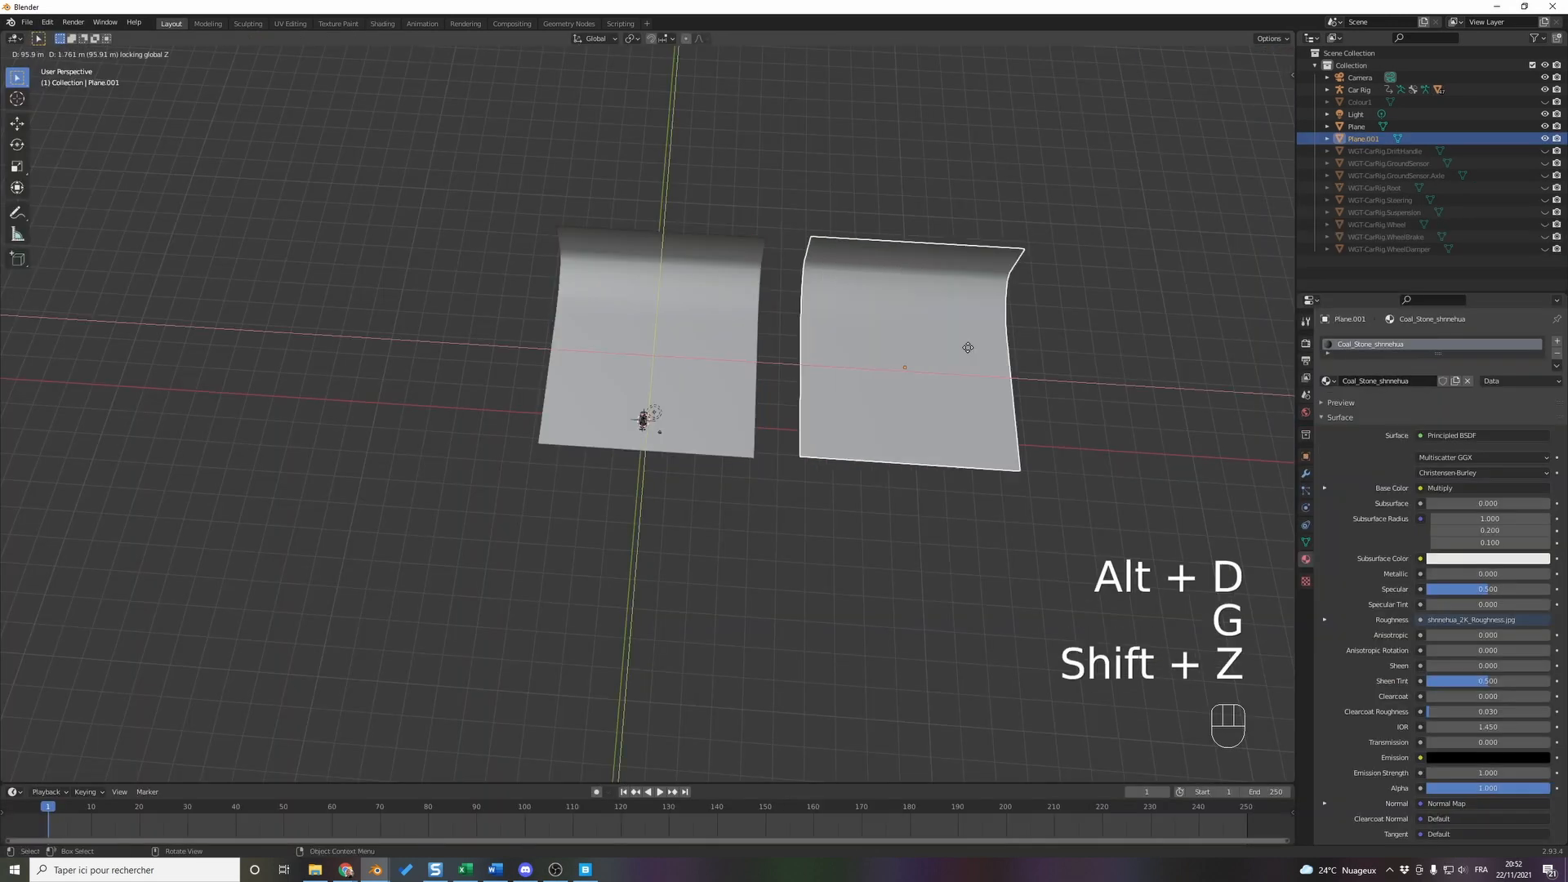
# - Place linked duplicates of the backdrop along X, one flush against each side of the original
pyautogui.press('Escape')
pyautogui.press('g')
pyautogui.press('x')
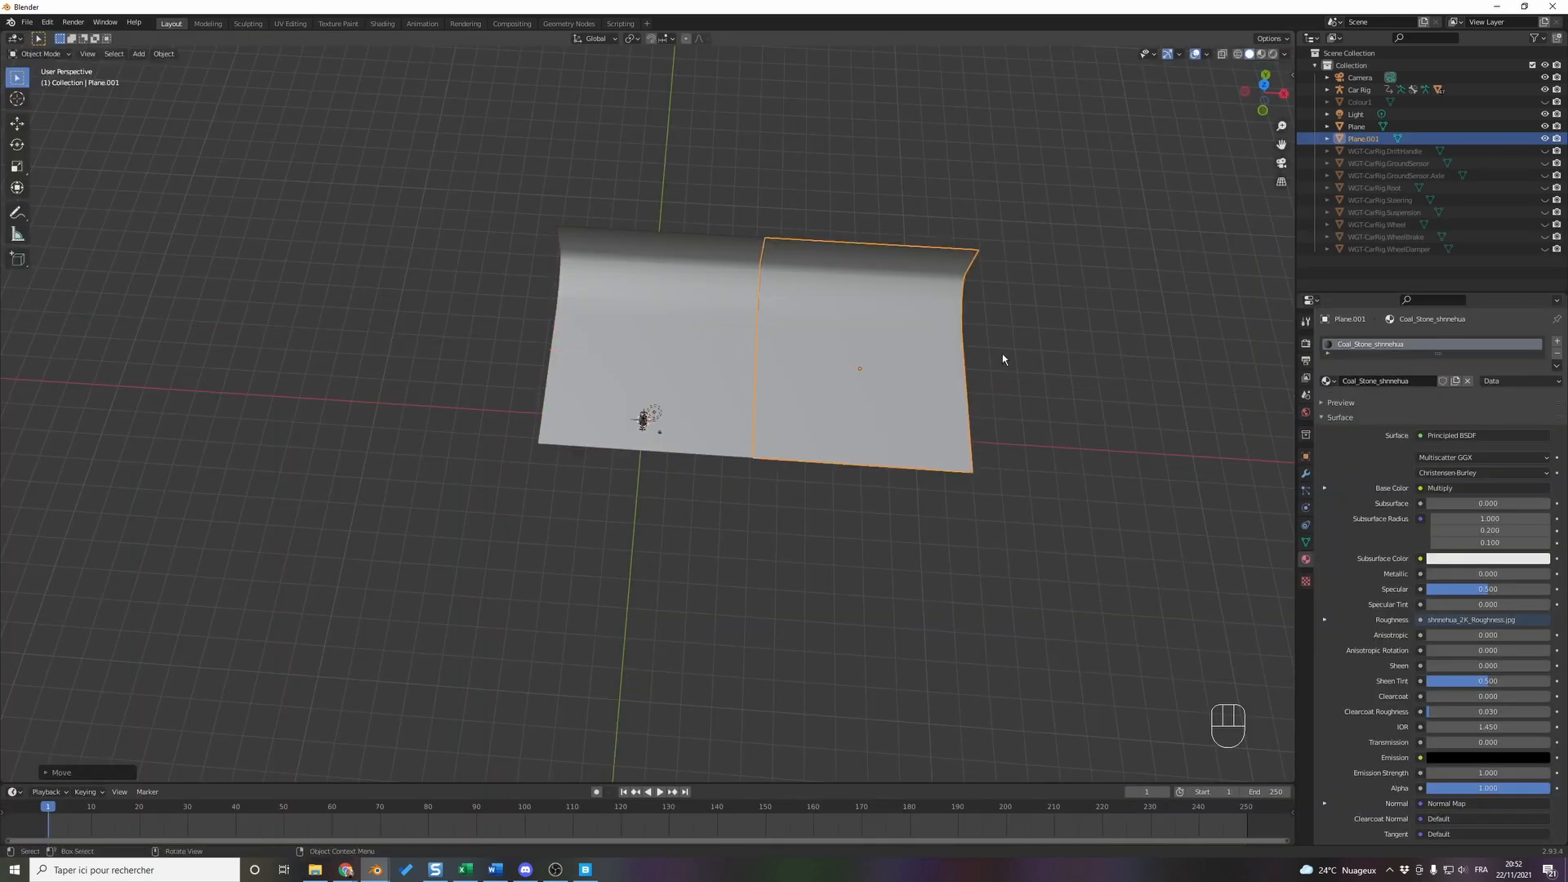
pyautogui.click(1002, 355)
pyautogui.hotkey('alt', 'd')
pyautogui.press('g')
pyautogui.press('x')
pyautogui.click(594, 324)
# - Create a new collection named Floor directly under the Scene Collection
pyautogui.rightClick(1359, 66)
pyautogui.click(1360, 69)
pyautogui.click(1369, 78)
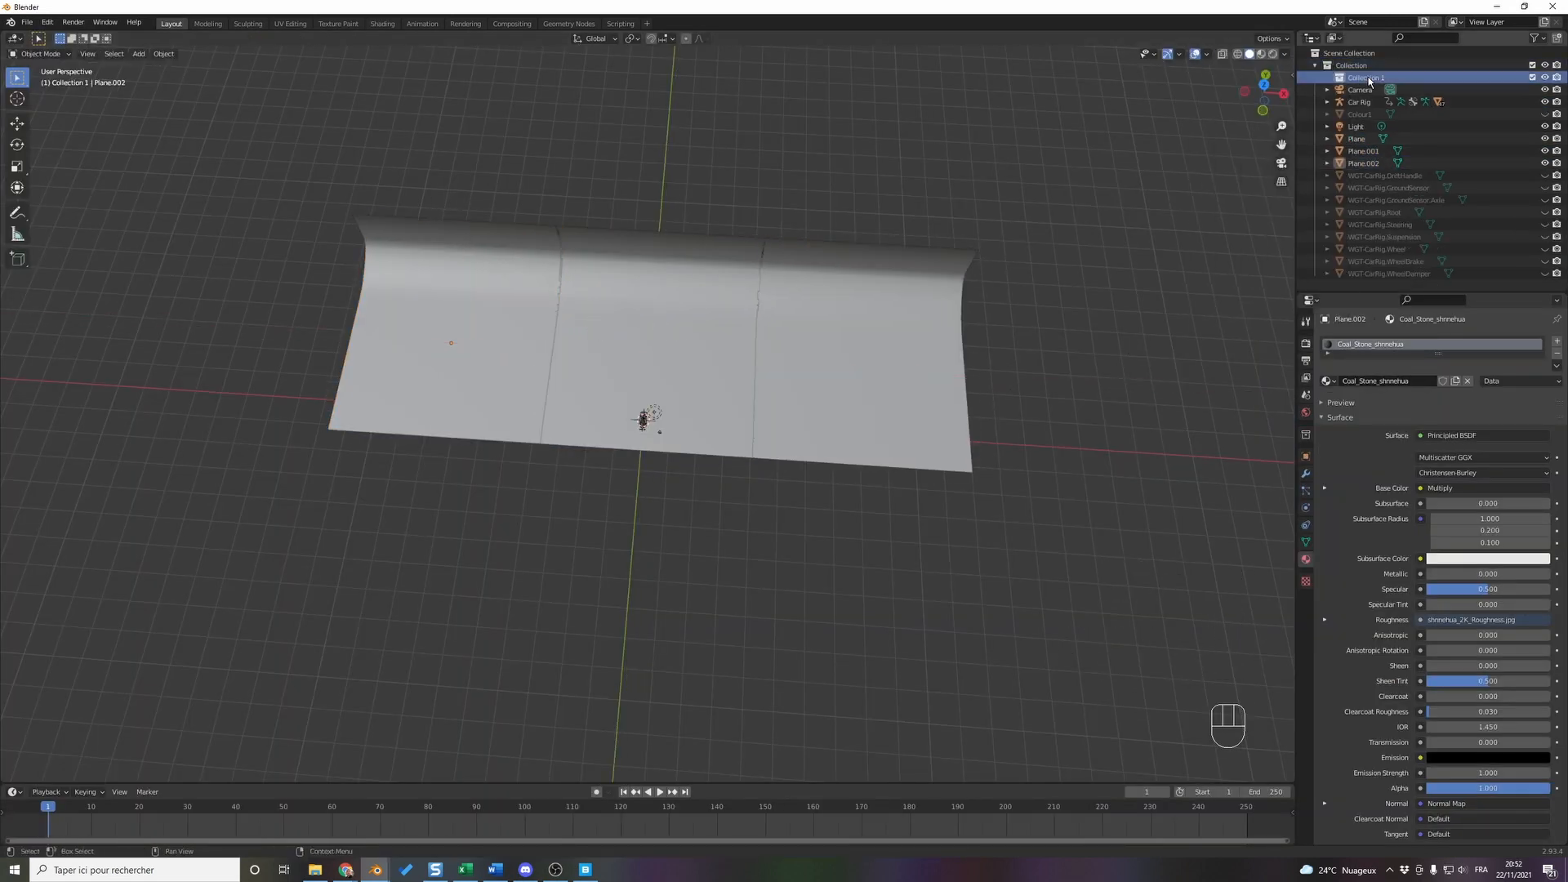
pyautogui.moveTo(1369, 78); pyautogui.dragTo(1352, 54)
pyautogui.doubleClick(1355, 273)
pyautogui.write('Floor')
pyautogui.press('Return')
# - Move the three backdrop planes into the Floor collection
pyautogui.click(1357, 127)
pyautogui.keyDown('shift'); pyautogui.click(1362, 151); pyautogui.keyUp('shift')
pyautogui.moveTo(1362, 151); pyautogui.dragTo(1352, 273)
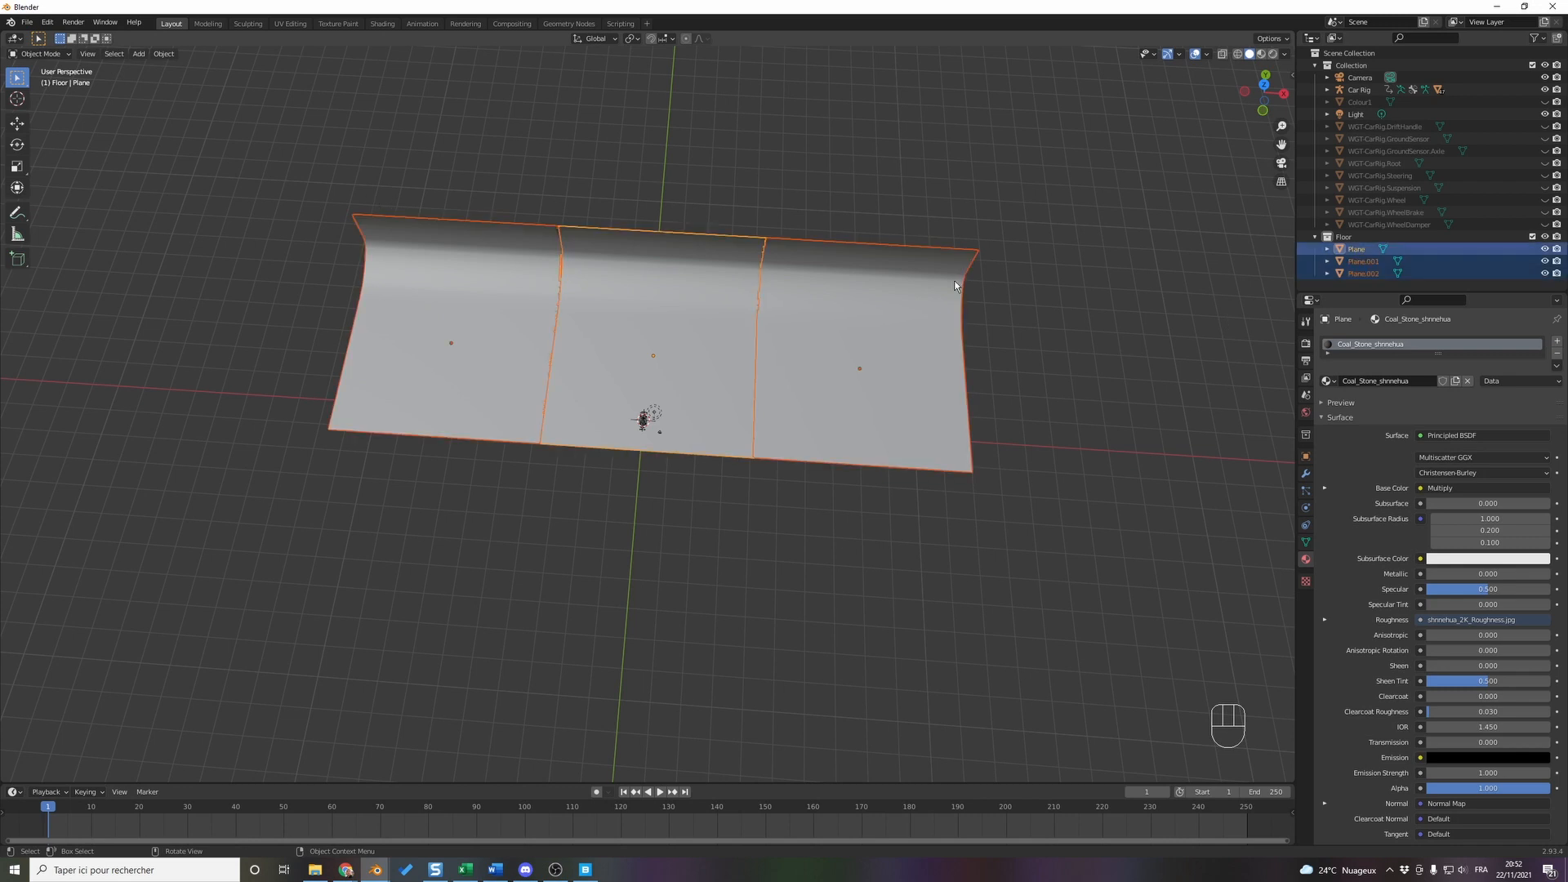
# - Make a linked duplicate of the three-plane row, turn it about Z to face the original, and position it along Y
pyautogui.hotkey('alt', 'd')
pyautogui.press('g')
pyautogui.press('y')
pyautogui.click(931, 439)
pyautogui.press('r')
pyautogui.press('z')
pyautogui.click(392, 542)
pyautogui.press('g')
pyautogui.press('y')
pyautogui.click(780, 572)
# - Make linked duplicates of a three-plane row and rotate them about Z to close the floor's open ends
pyautogui.moveTo(780, 572); pyautogui.dragTo(882, 572, button='middle')
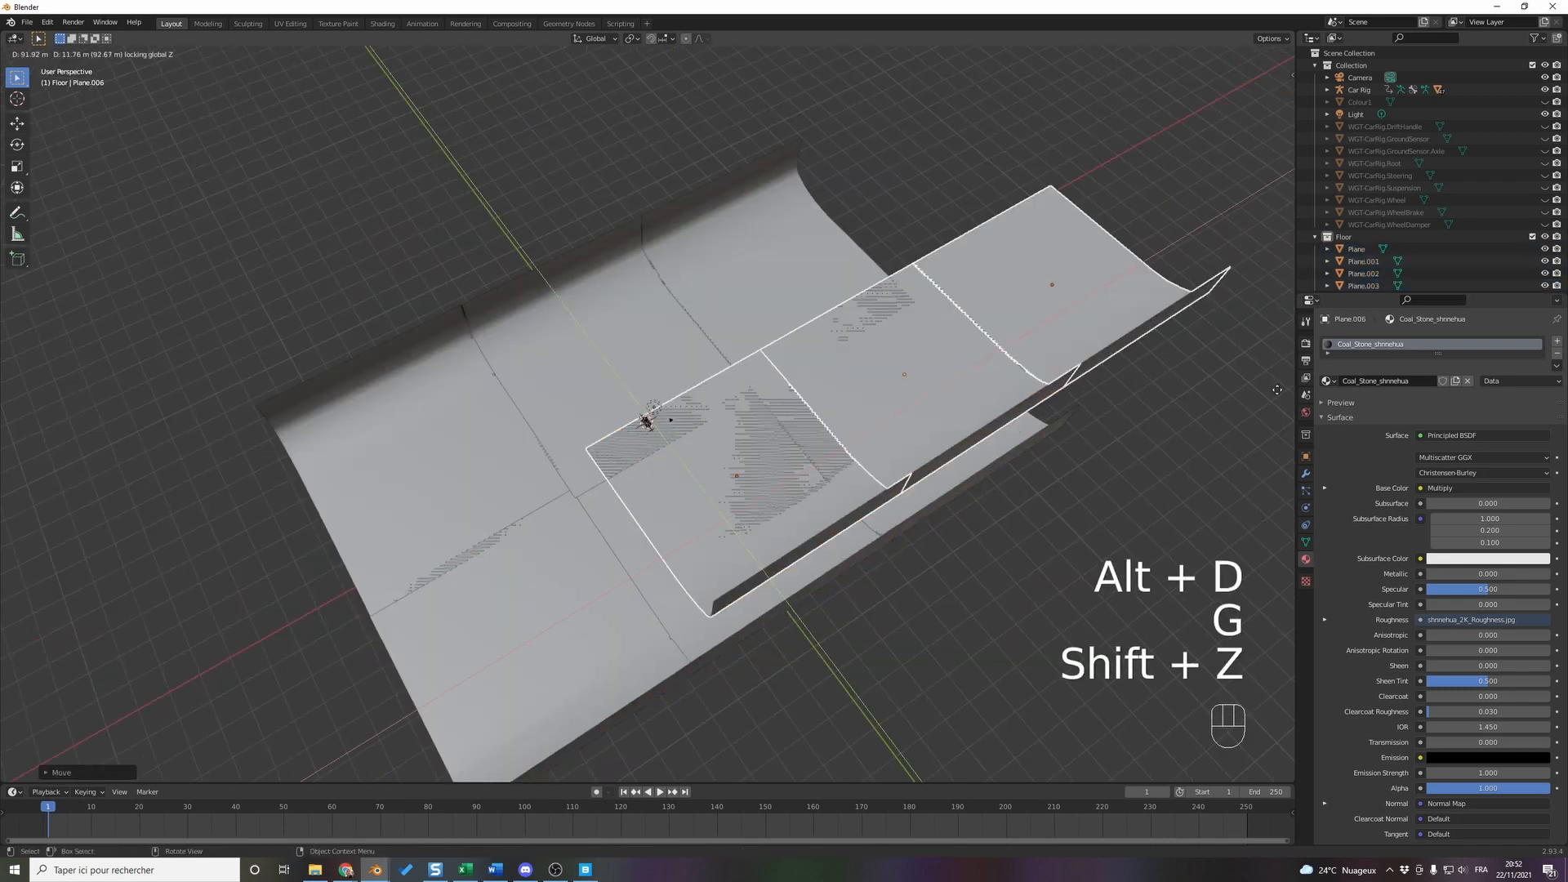
pyautogui.click(992, 566)
pyautogui.hotkey('alt', 'd')
pyautogui.press('g')
pyautogui.press('x')
pyautogui.click(253, 719)
pyautogui.press('r')
pyautogui.press('z')
pyautogui.click(522, 530)
pyautogui.scroll(-3, 703, 427)
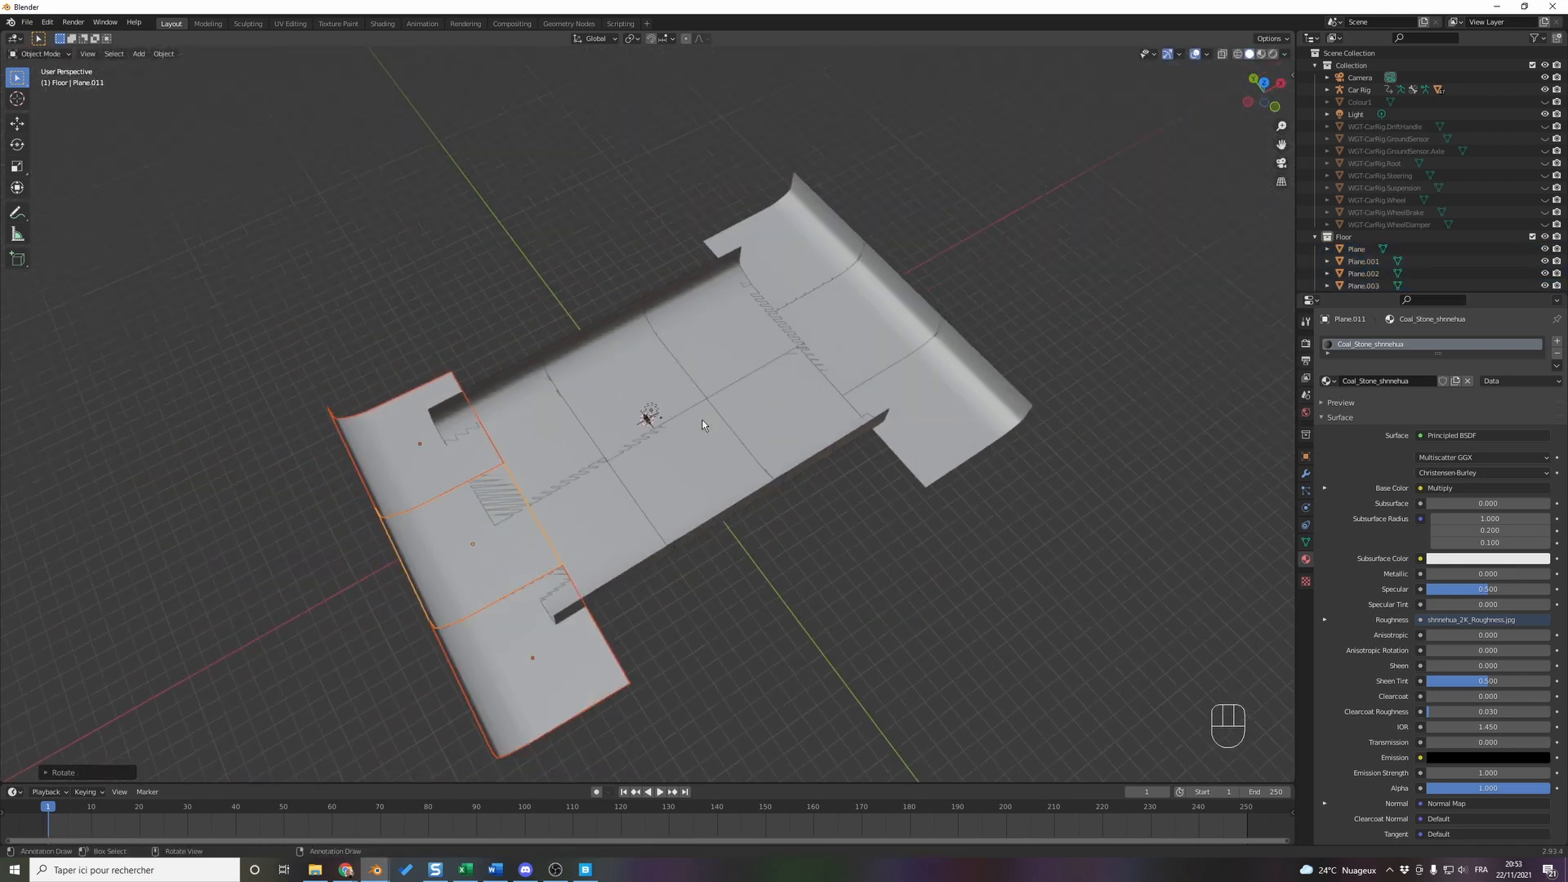
# - Shift the selected end row along X to adjust its fit against the rest of the floor
pyautogui.moveTo(703, 427); pyautogui.dragTo(604, 408, button='middle')
pyautogui.press('g')
pyautogui.press('x')
pyautogui.click(702, 441)
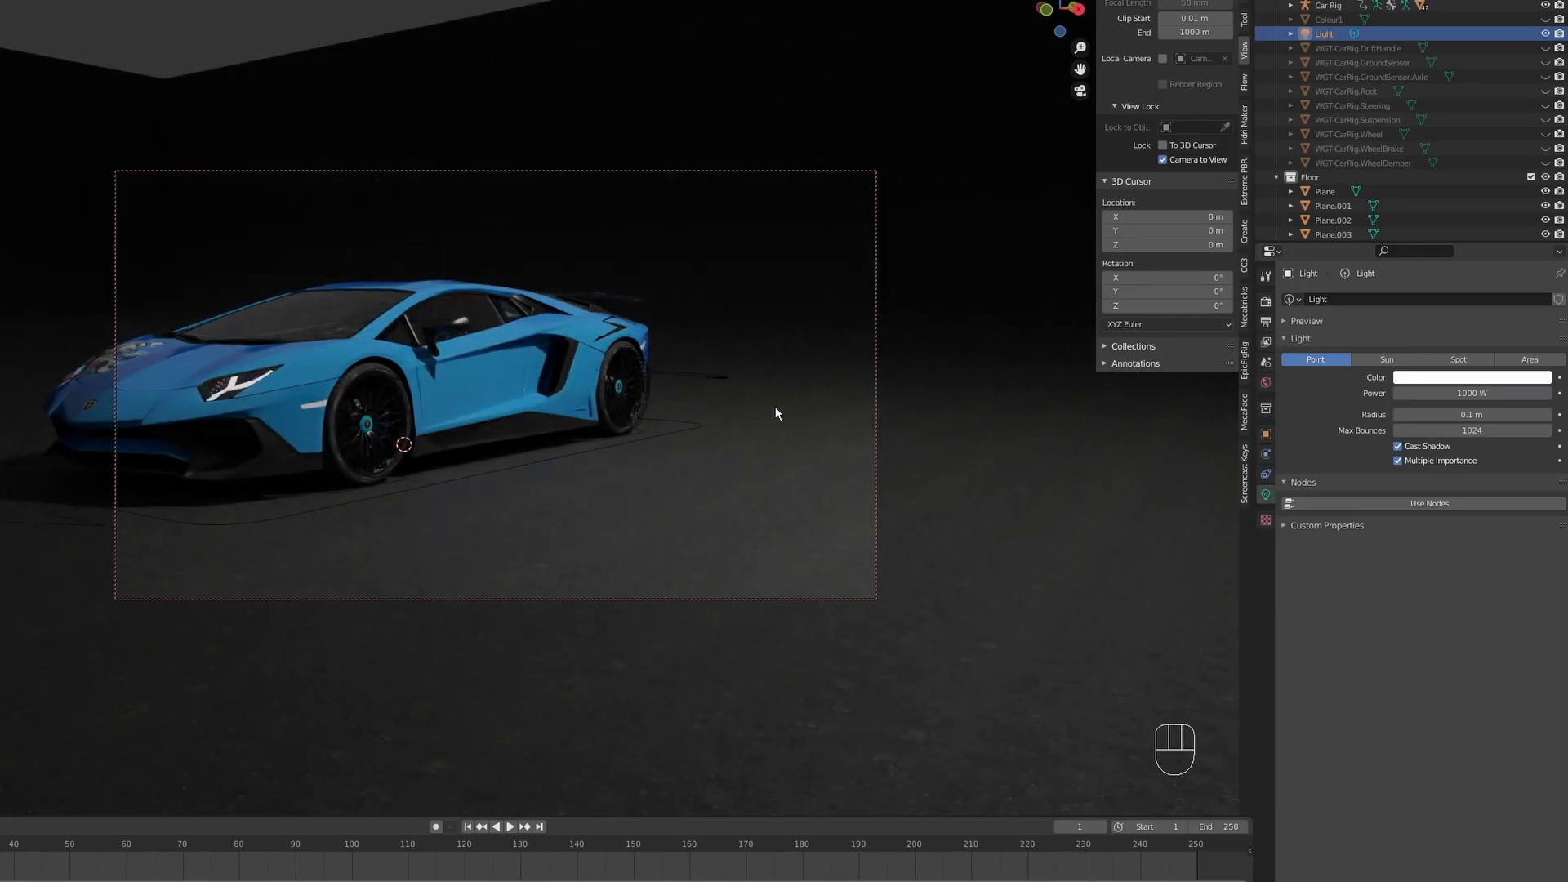
# - Darken the world background colour to pure black
pyautogui.click(1264, 383)
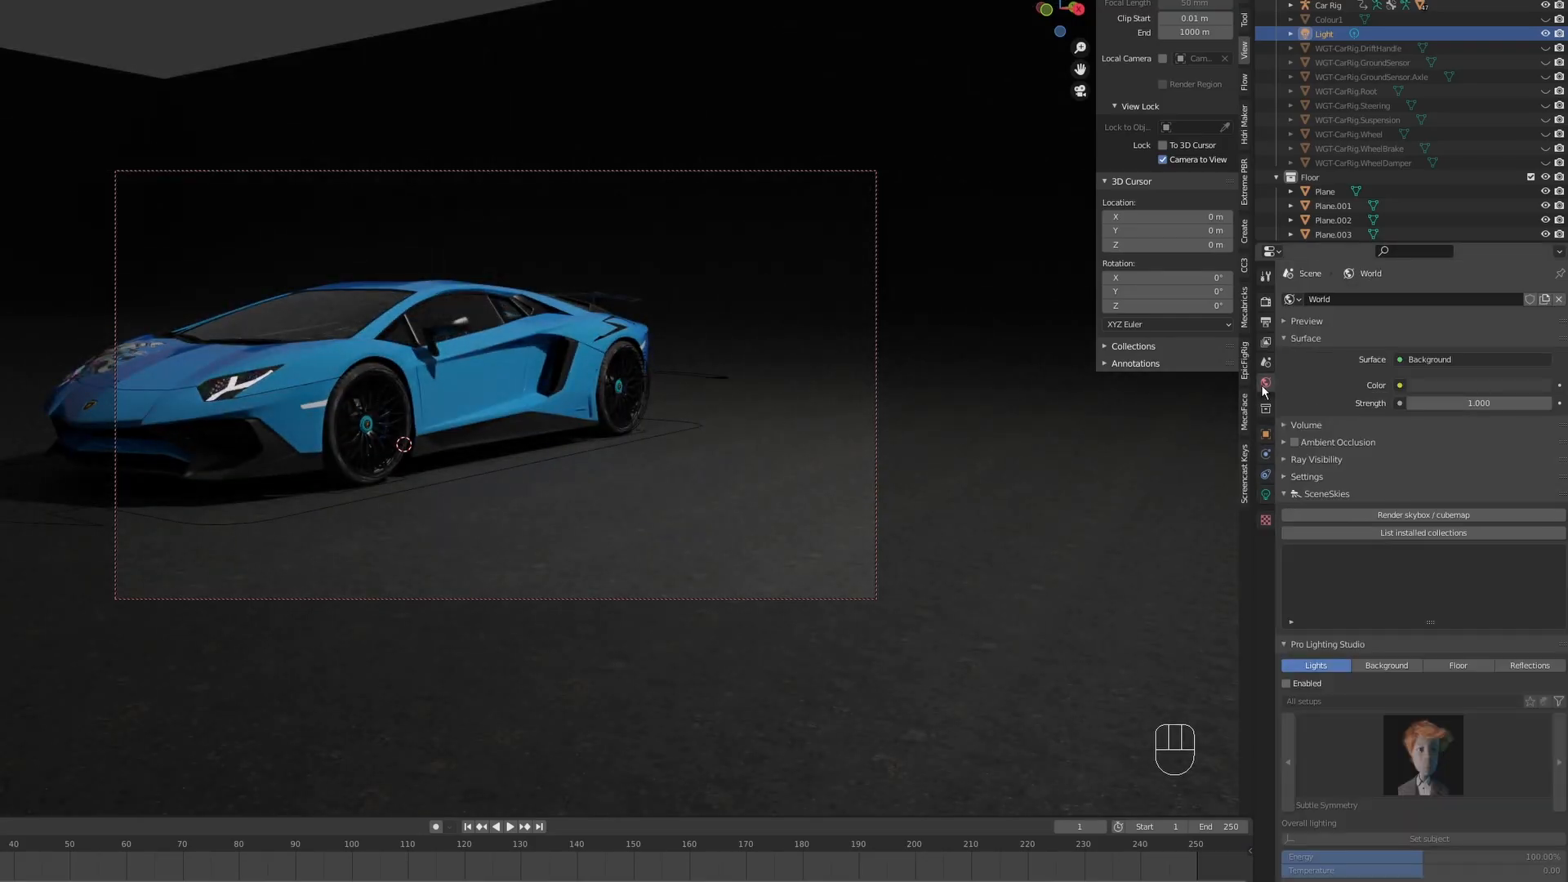
pyautogui.click(1475, 383)
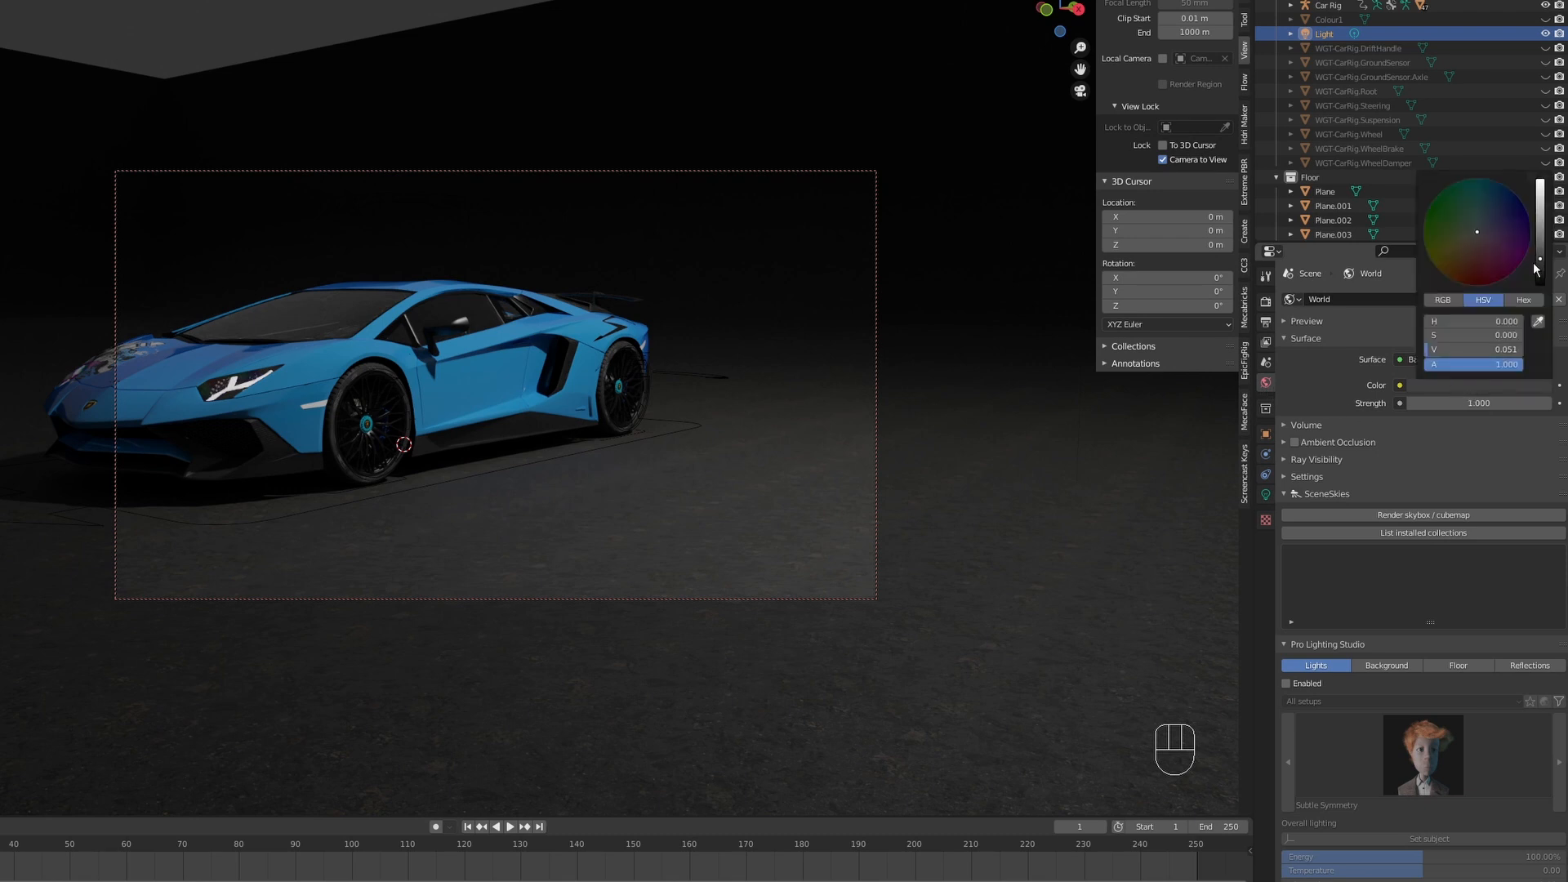
pyautogui.moveTo(1536, 270); pyautogui.dragTo(1540, 284)
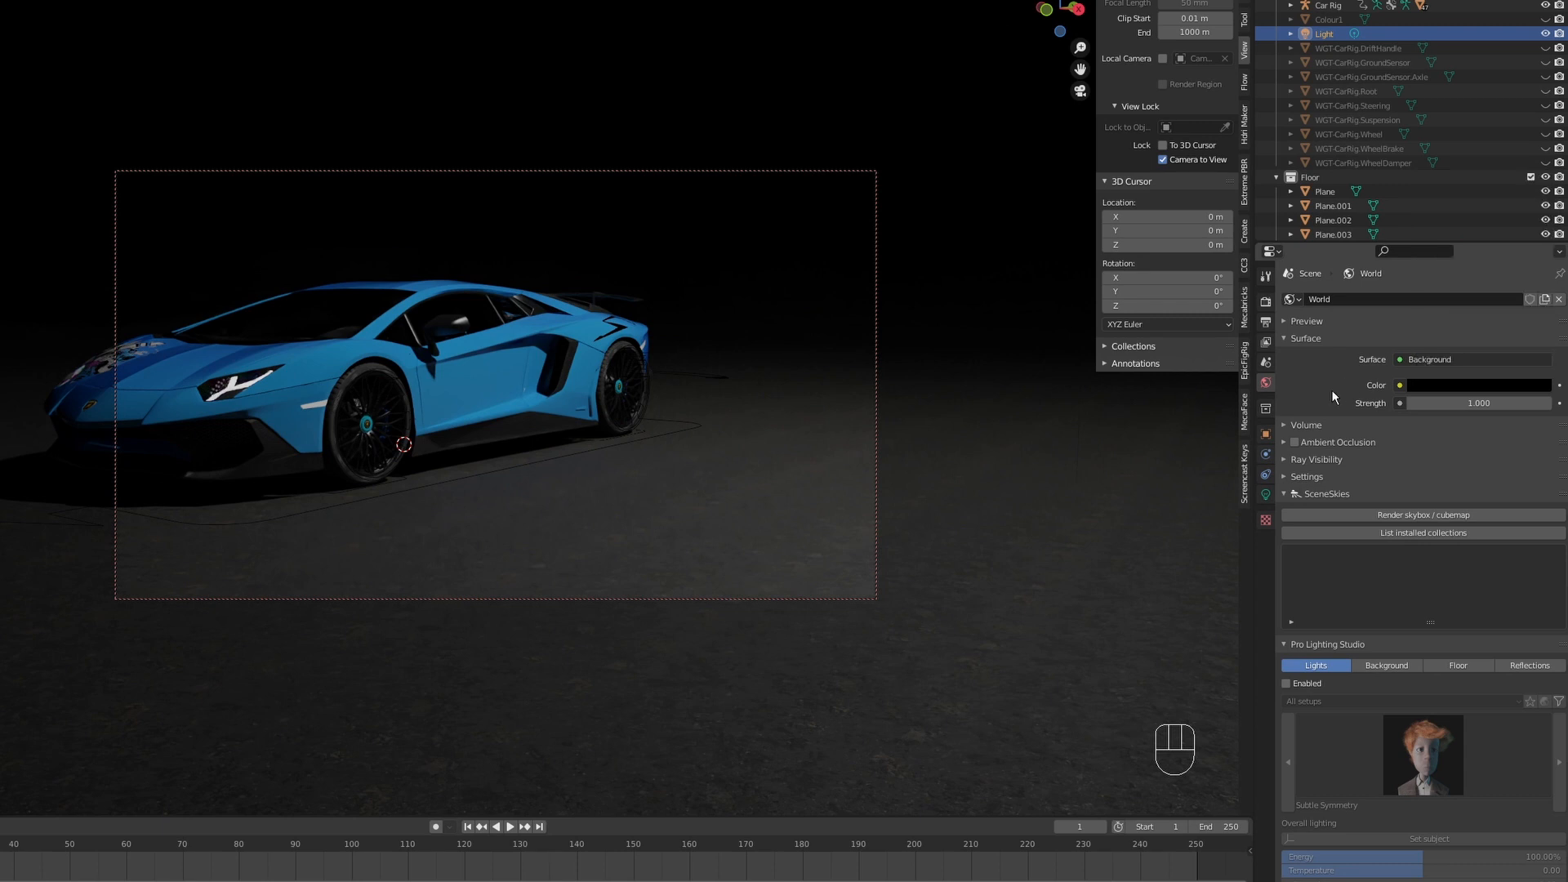
# - Add a plane and move it horizontally along the ground to a spot beside the car
pyautogui.hotkey('shift', 'a')
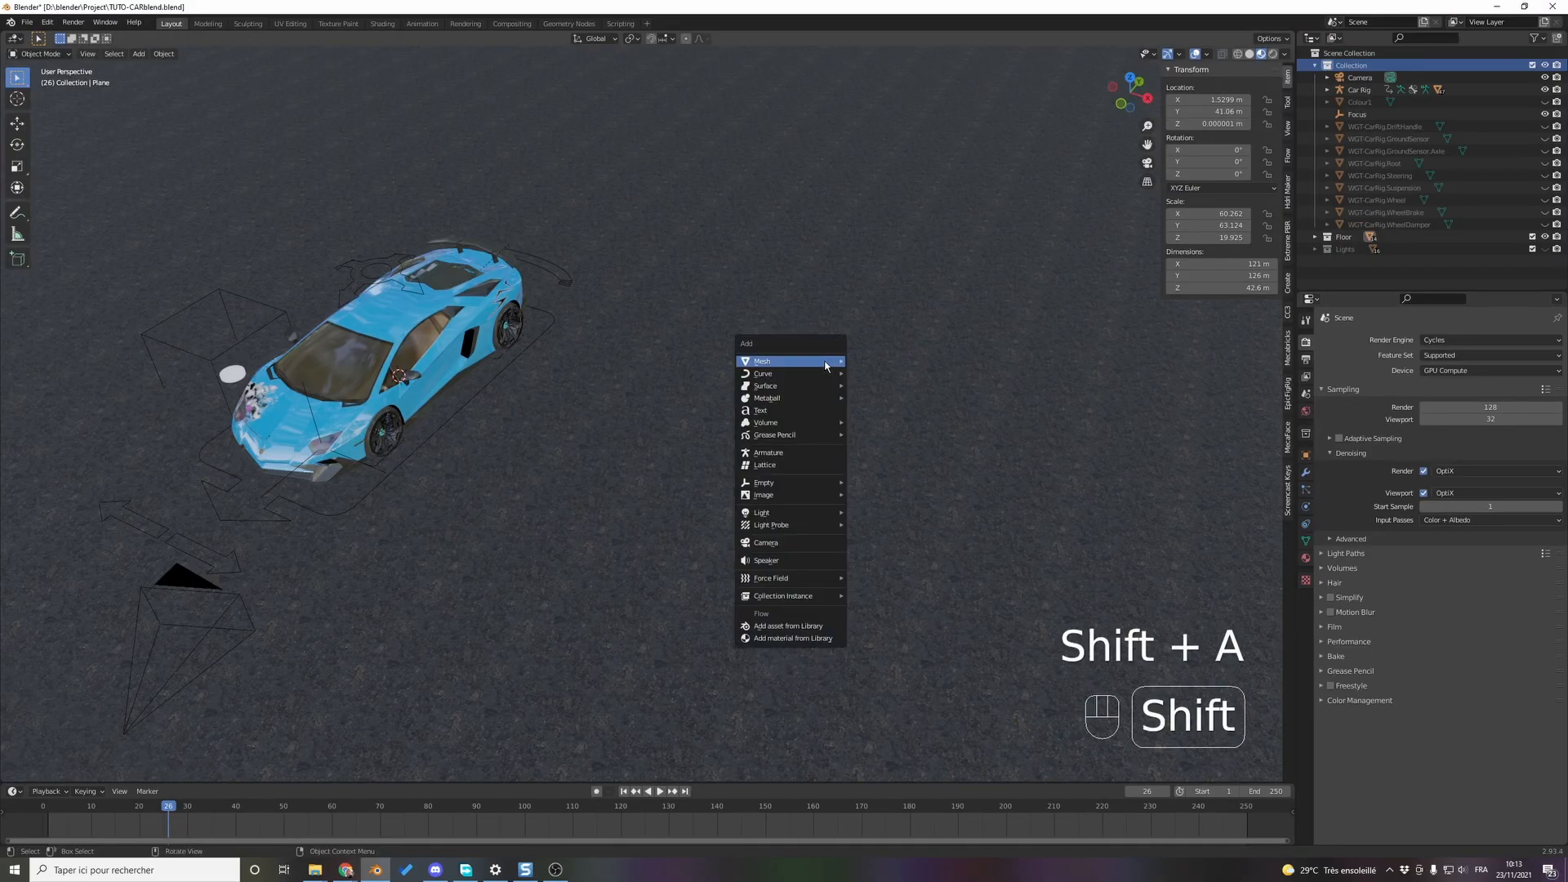
pyautogui.moveTo(780, 354)
pyautogui.click(871, 363)
pyautogui.press('g')
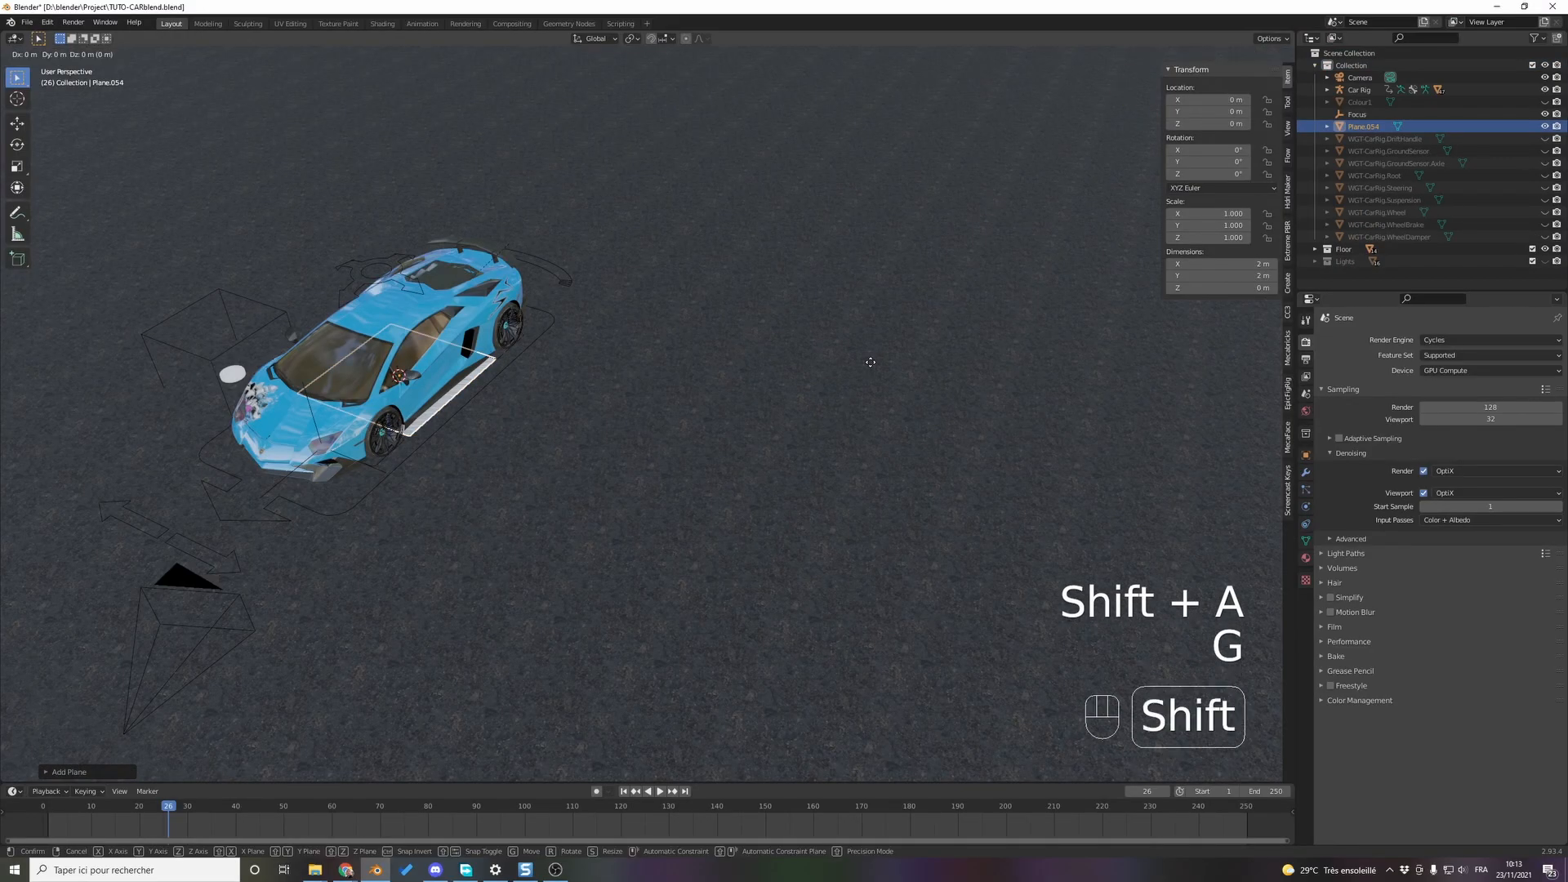
pyautogui.hotkey('shift', 'z')
pyautogui.click(1113, 451)
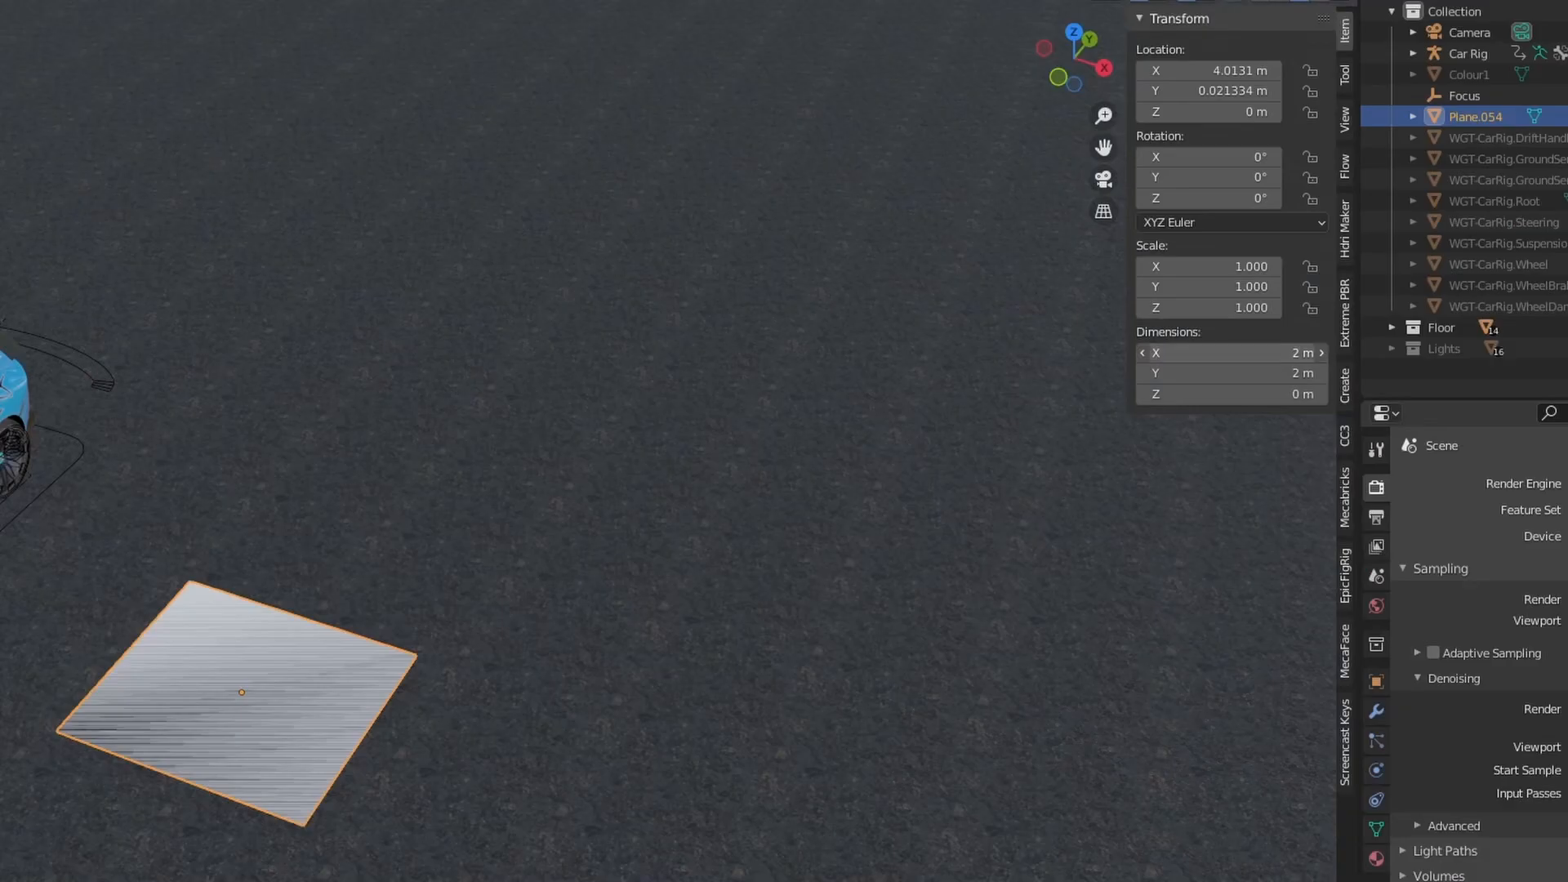
# - Set the new plane's dimensions to 0.07 m in X and 3 m in Y to form a narrow strip
pyautogui.click(1236, 263)
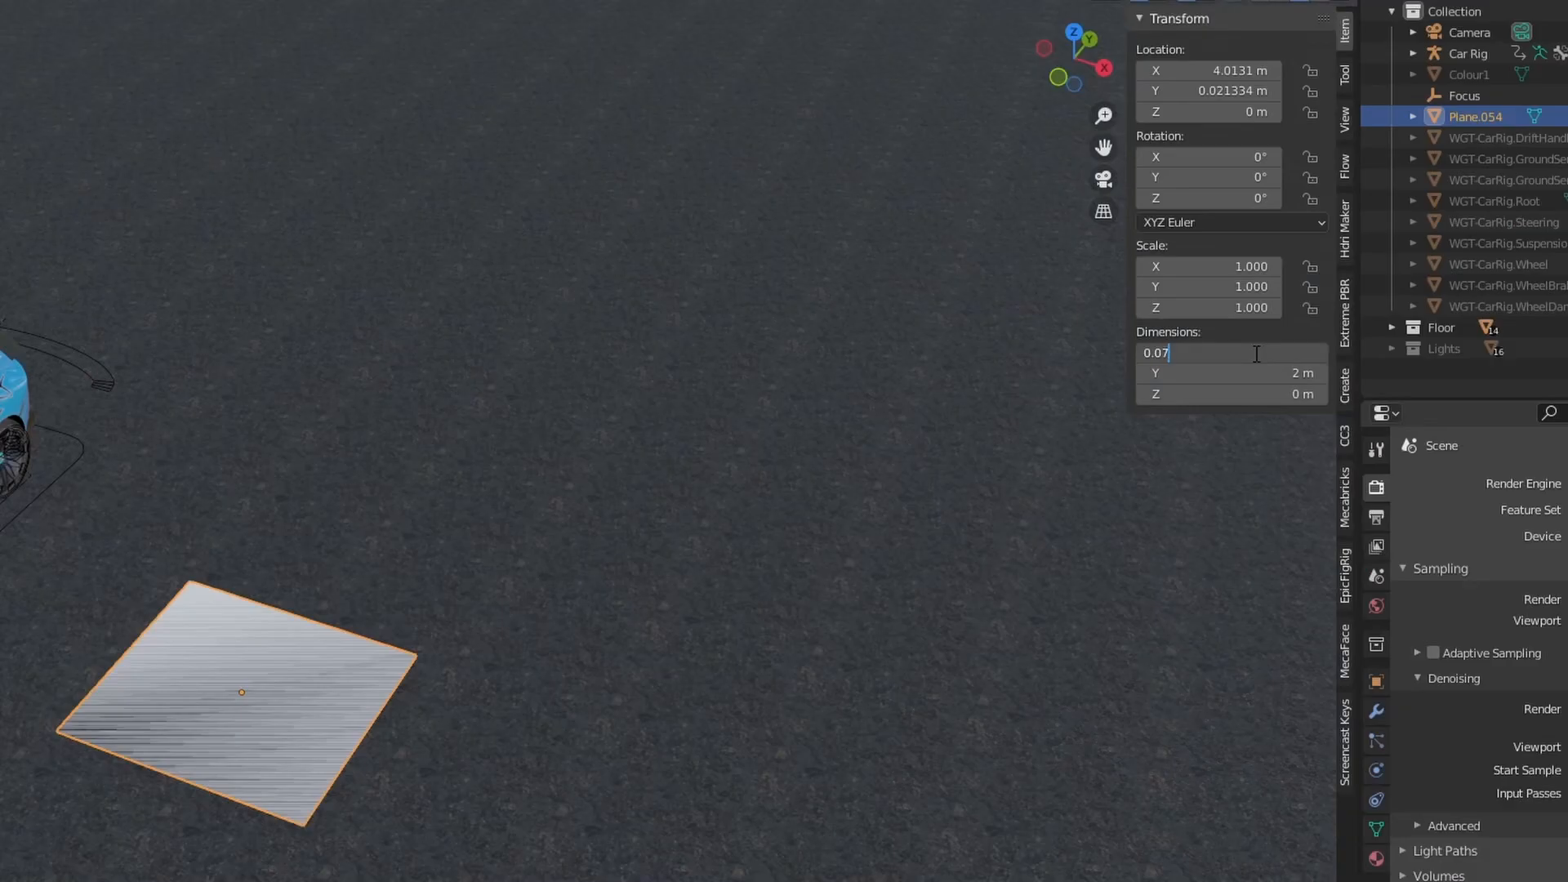
pyautogui.press('Return')
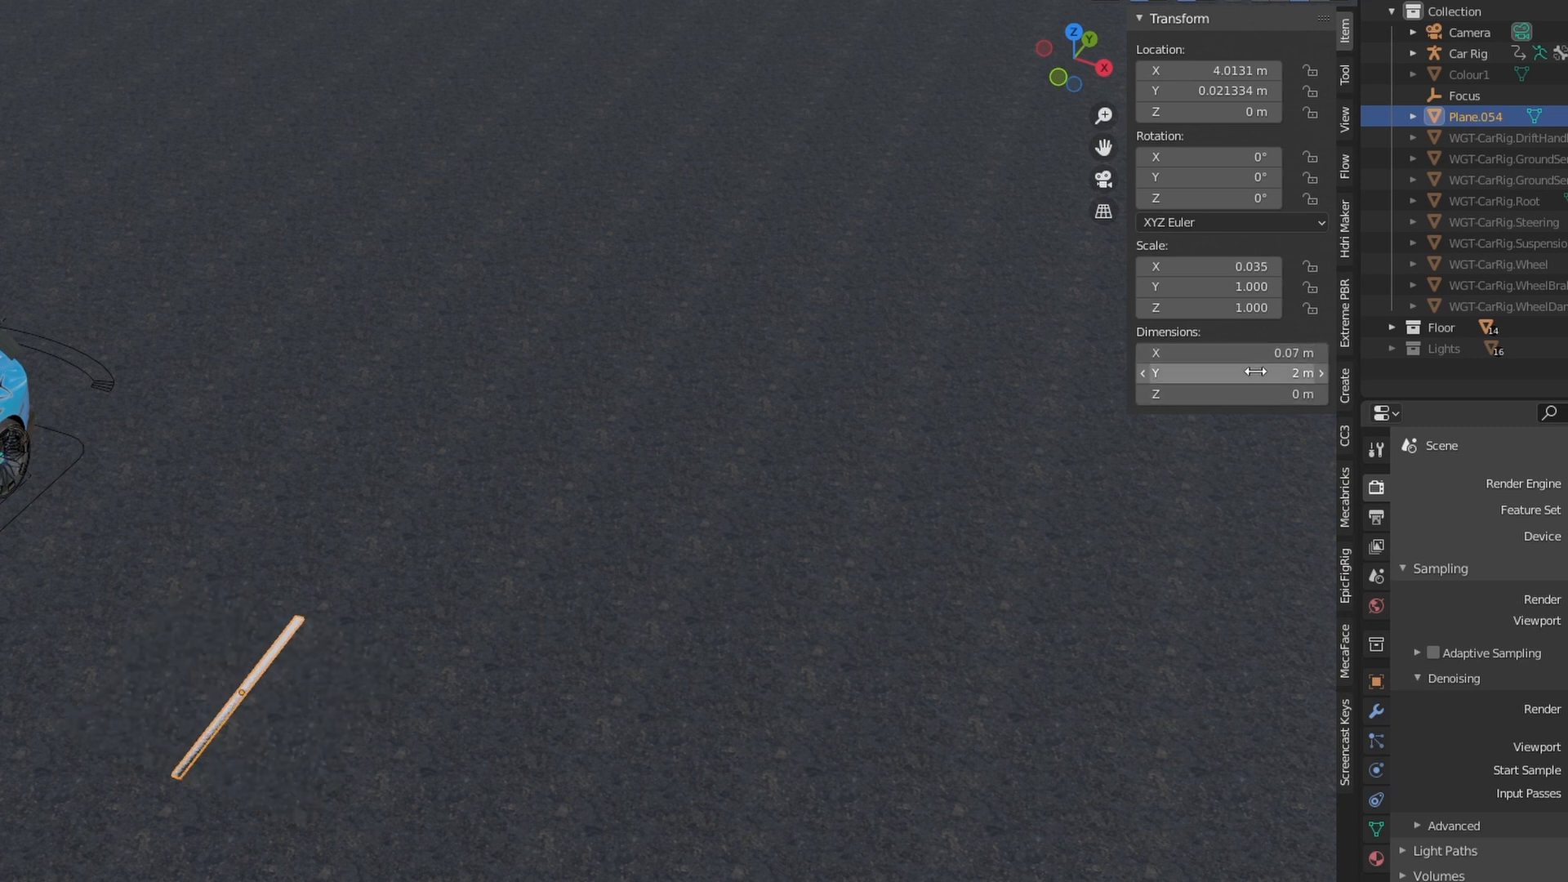
pyautogui.click(1255, 373)
pyautogui.press('Return')
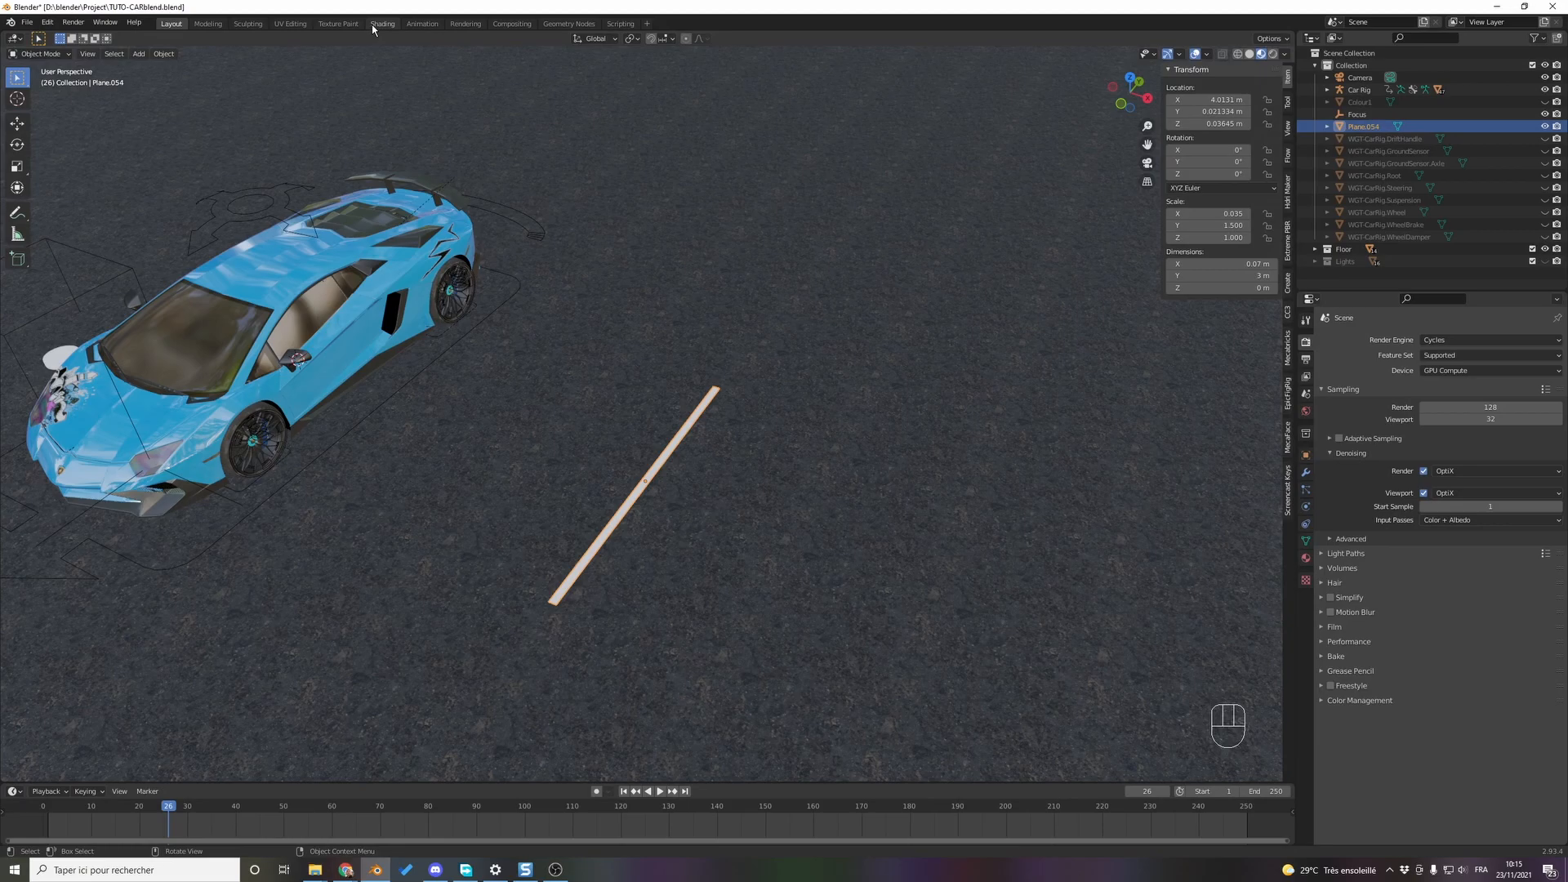
# - Create a new material for the strip in the Shading workspace and delete its Principled BSDF node
pyautogui.click(378, 24)
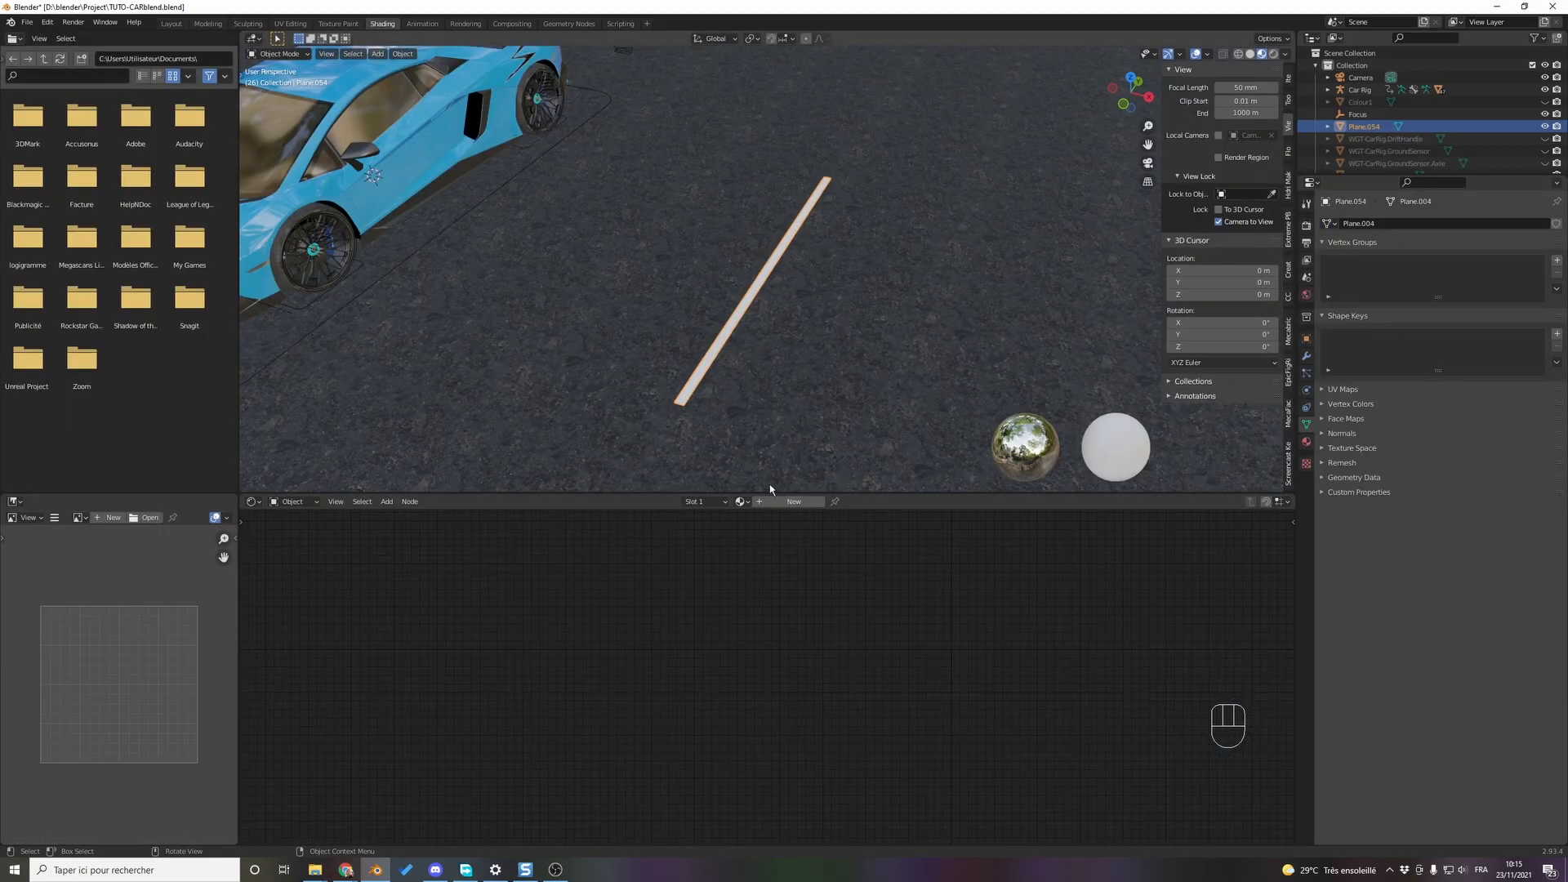
pyautogui.moveTo(976, 527); pyautogui.dragTo(641, 563)
pyautogui.click(719, 542)
pyautogui.moveTo(787, 560); pyautogui.dragTo(955, 569)
pyautogui.click(546, 534)
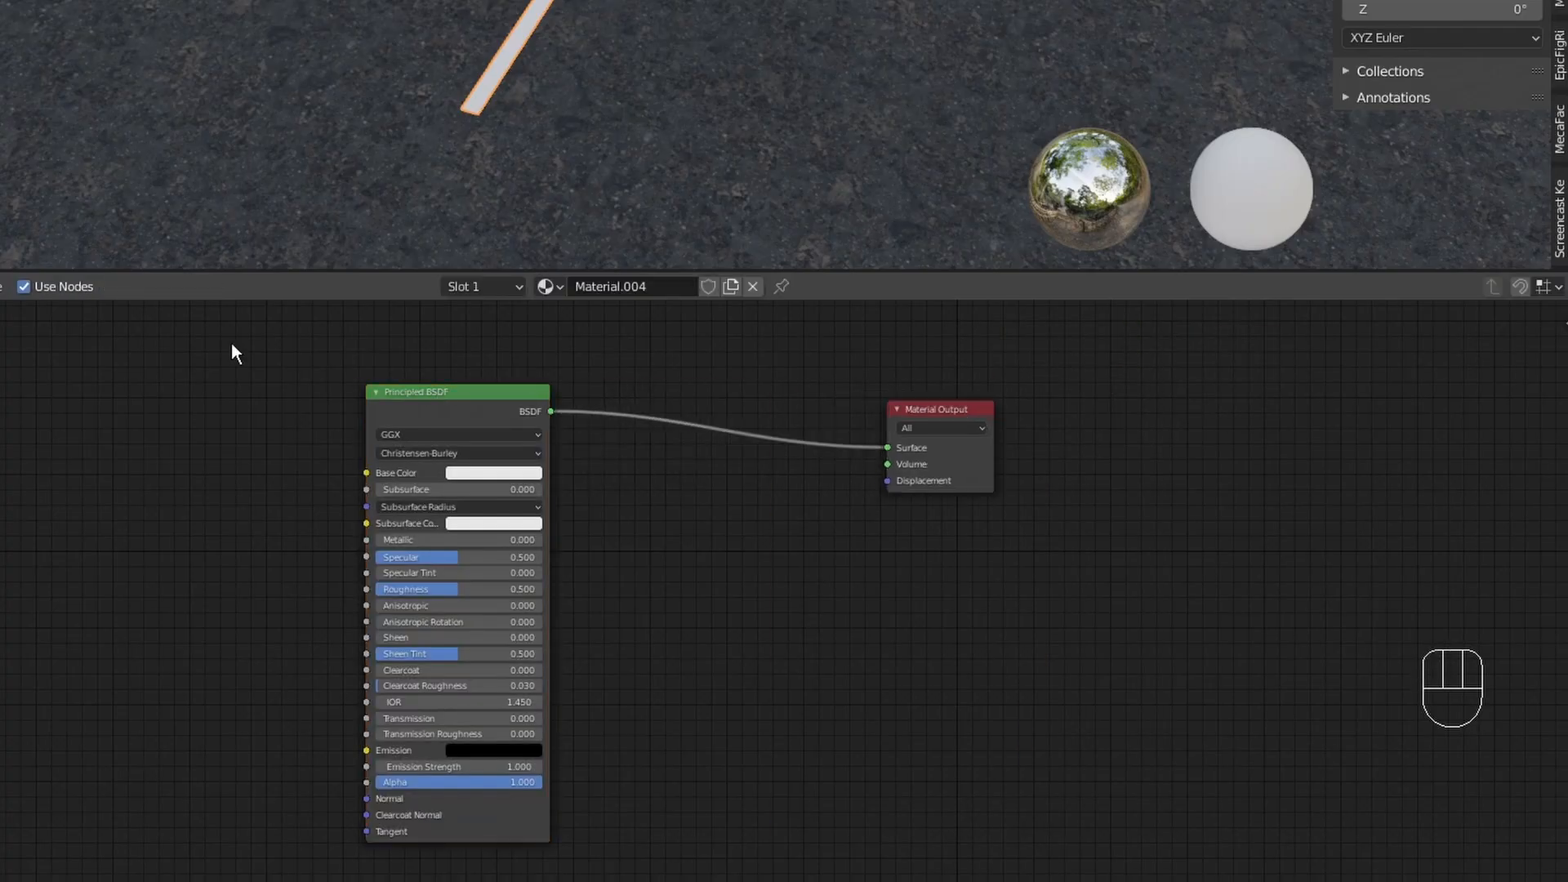
pyautogui.press('Delete')
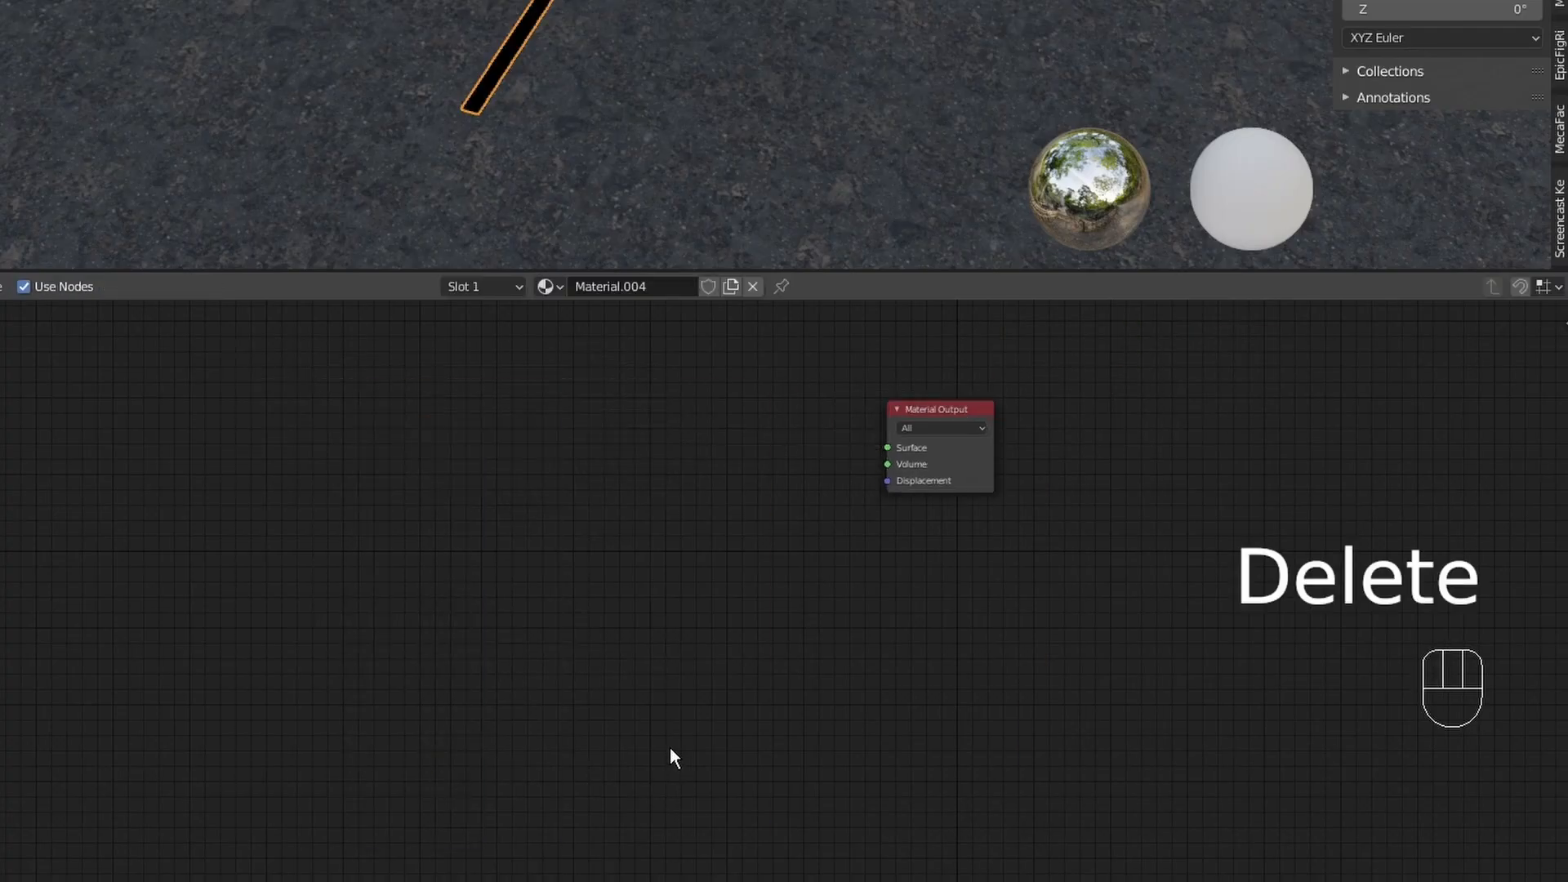
# - Add an Emission node to the strip's material and connect it to the Material Output's Surface
pyautogui.hotkey('shift', 'a')
pyautogui.click(567, 531)
pyautogui.write('emi')
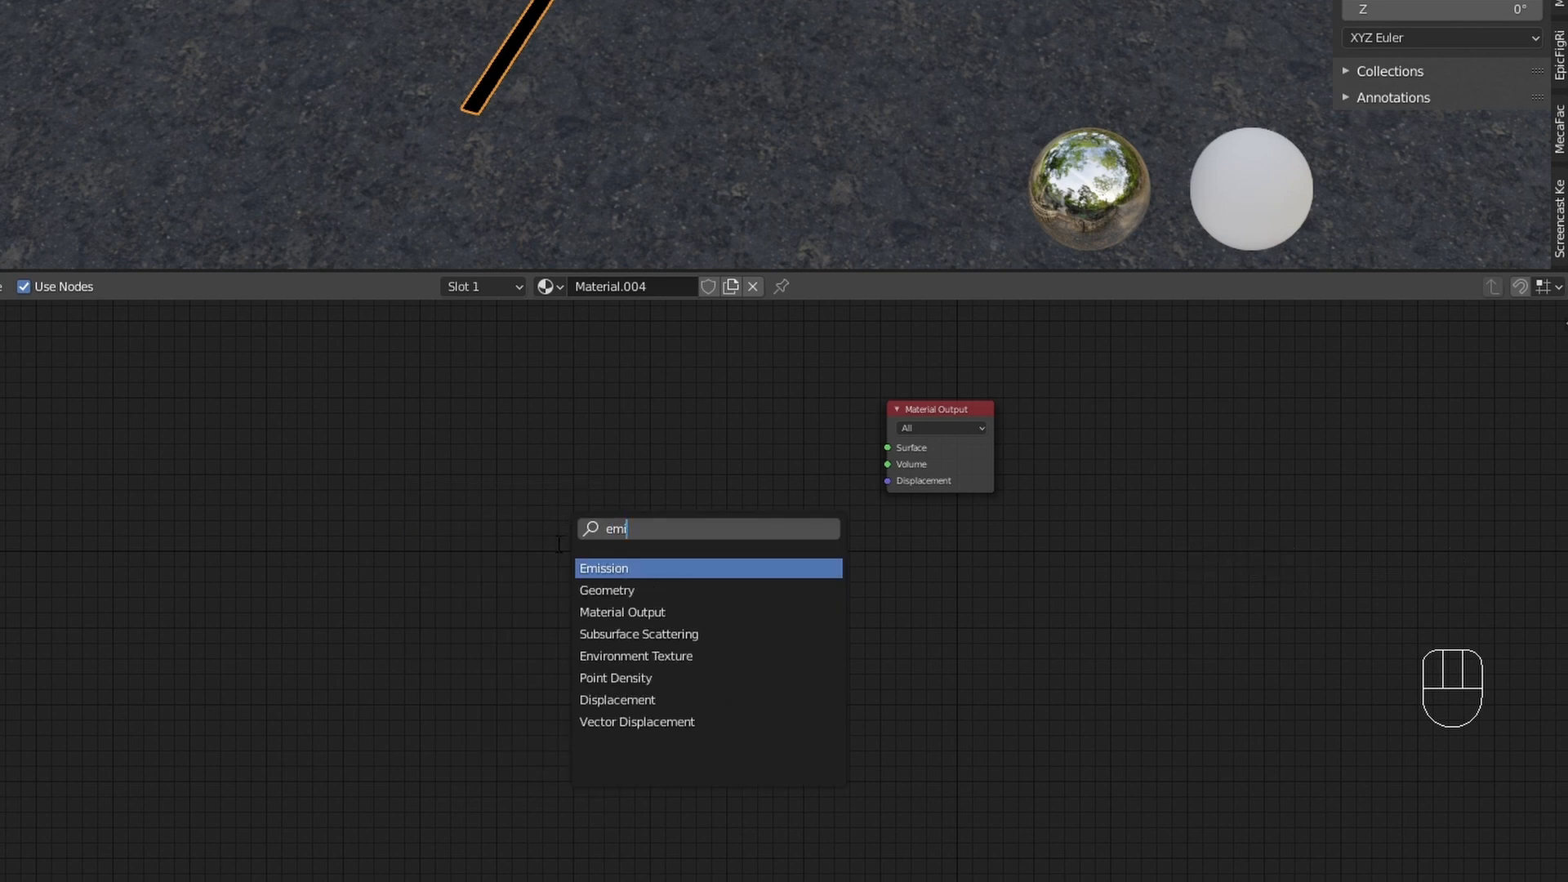
pyautogui.press('Return')
pyautogui.click(559, 414)
pyautogui.moveTo(865, 452); pyautogui.dragTo(887, 449)
# - Set the Emission node's strength to 10
pyautogui.scroll(8, 825, 480)
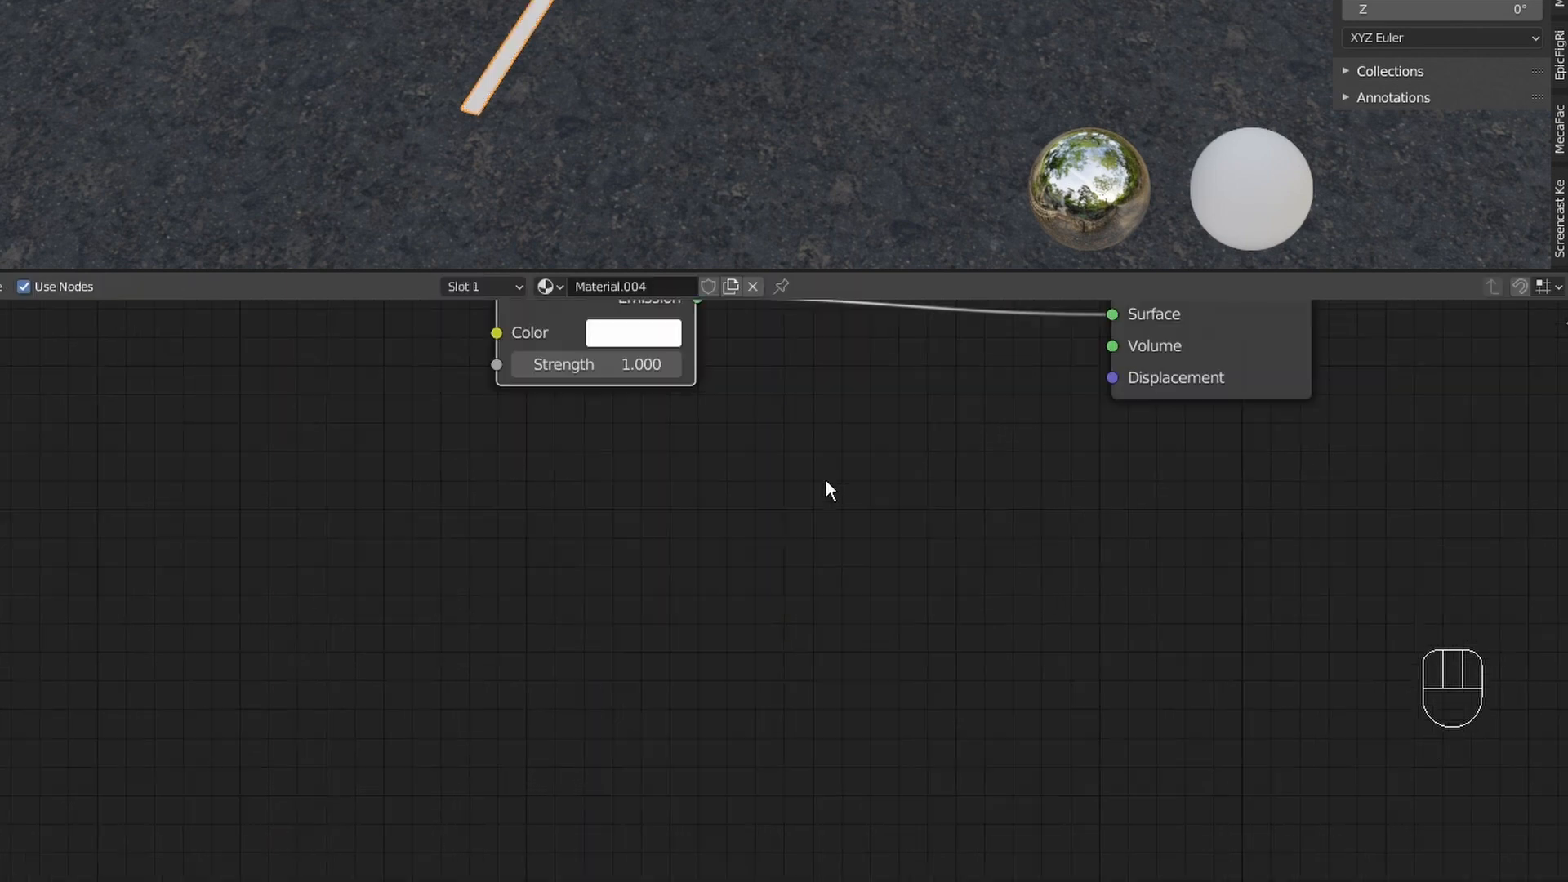
pyautogui.moveTo(825, 480); pyautogui.dragTo(732, 660, button='middle')
pyautogui.click(527, 600)
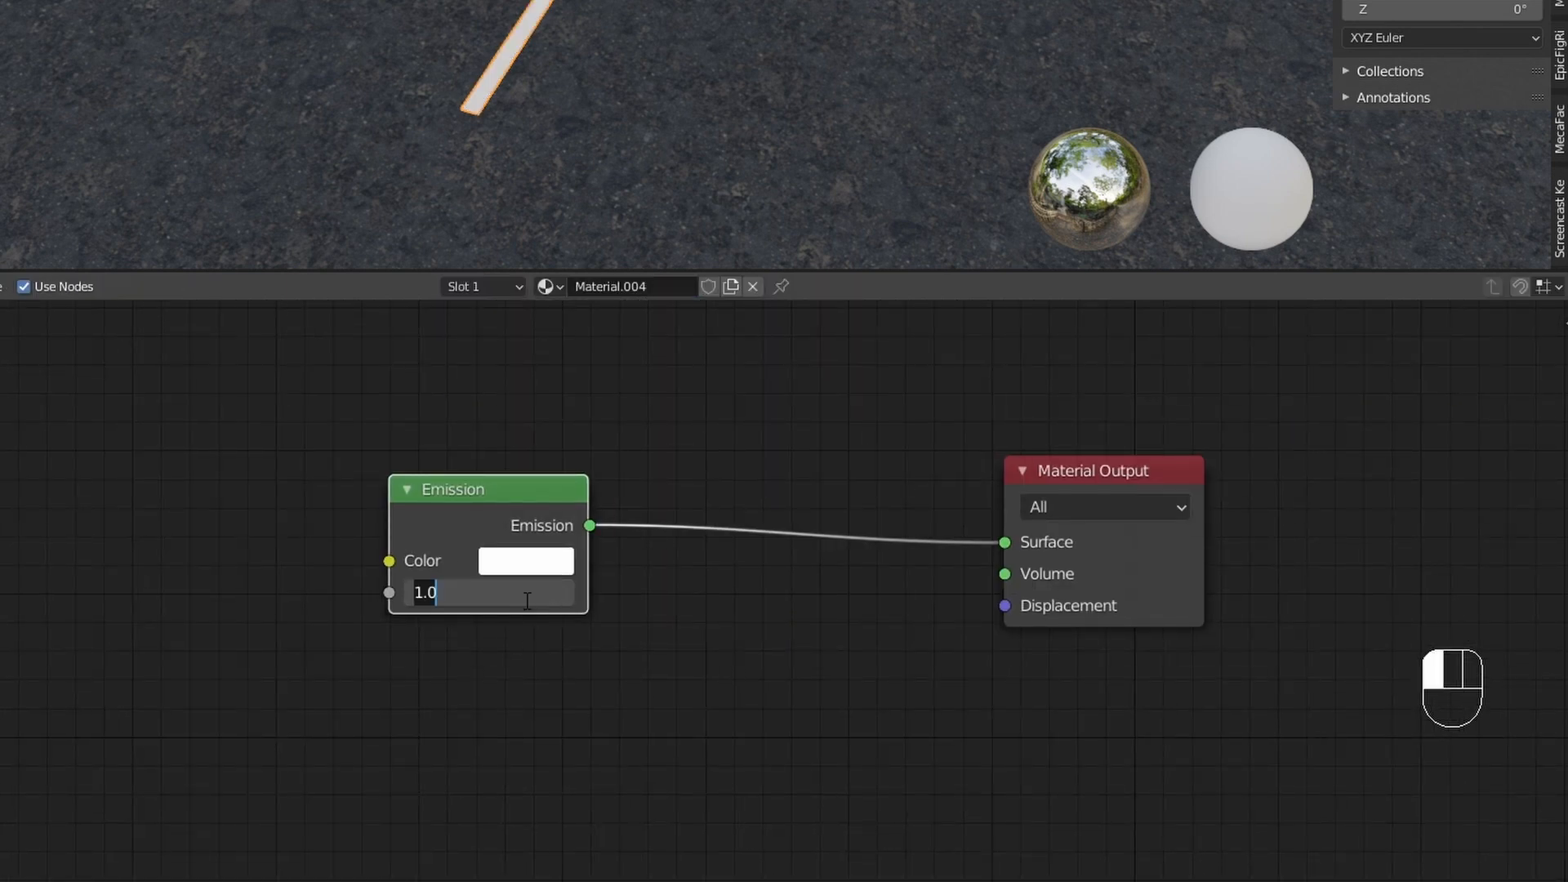
pyautogui.write('10')
pyautogui.press('Return')
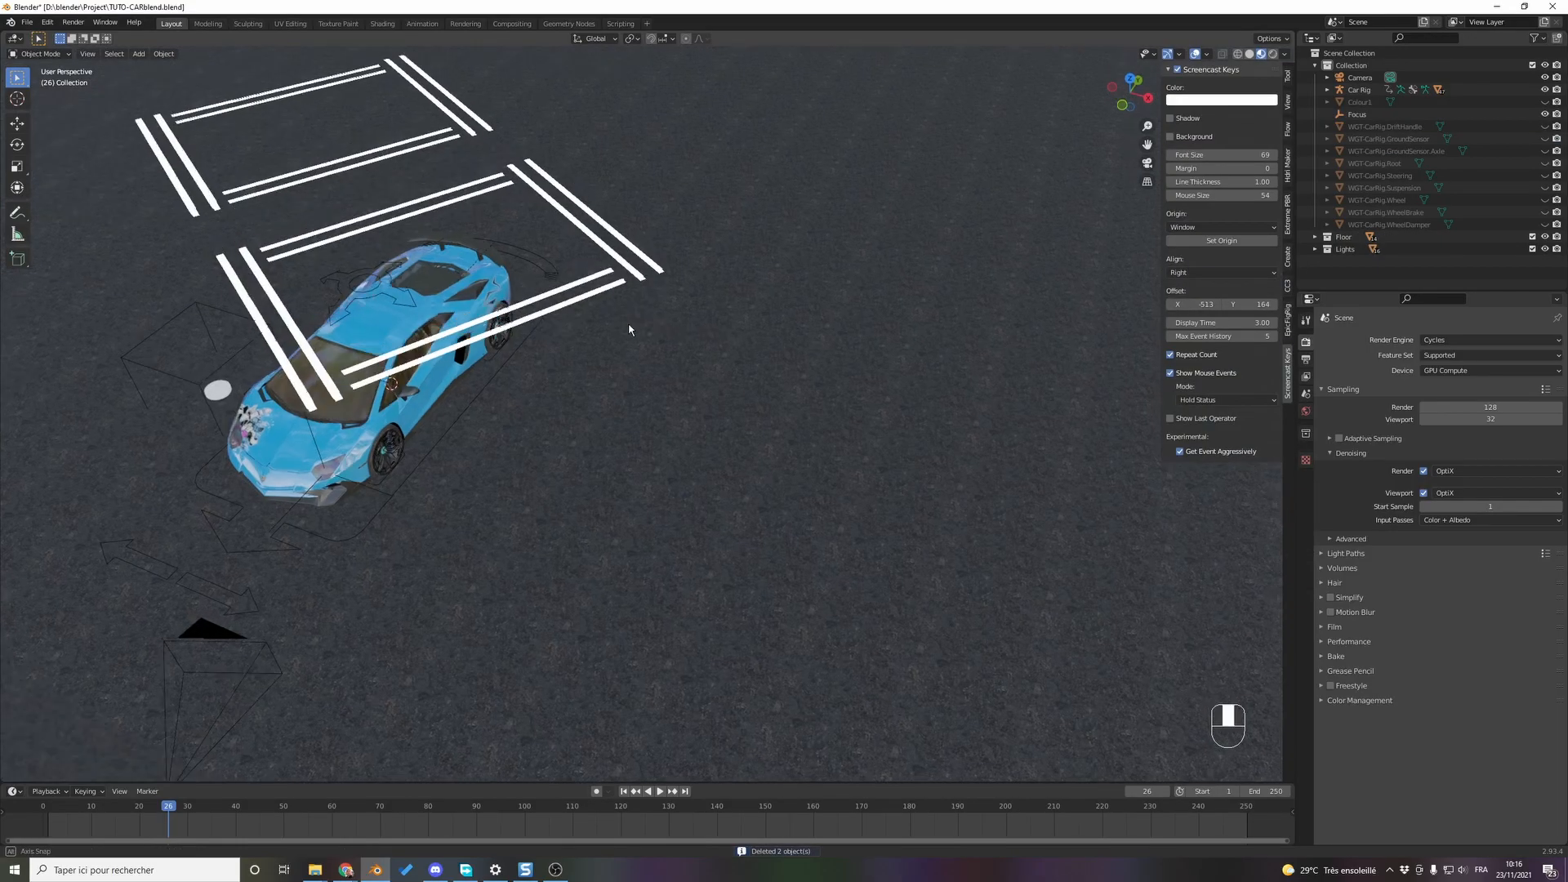
pyautogui.moveTo(630, 326); pyautogui.dragTo(770, 378, button='middle')
pyautogui.press('KP_7')
pyautogui.scroll(2, 774, 426)
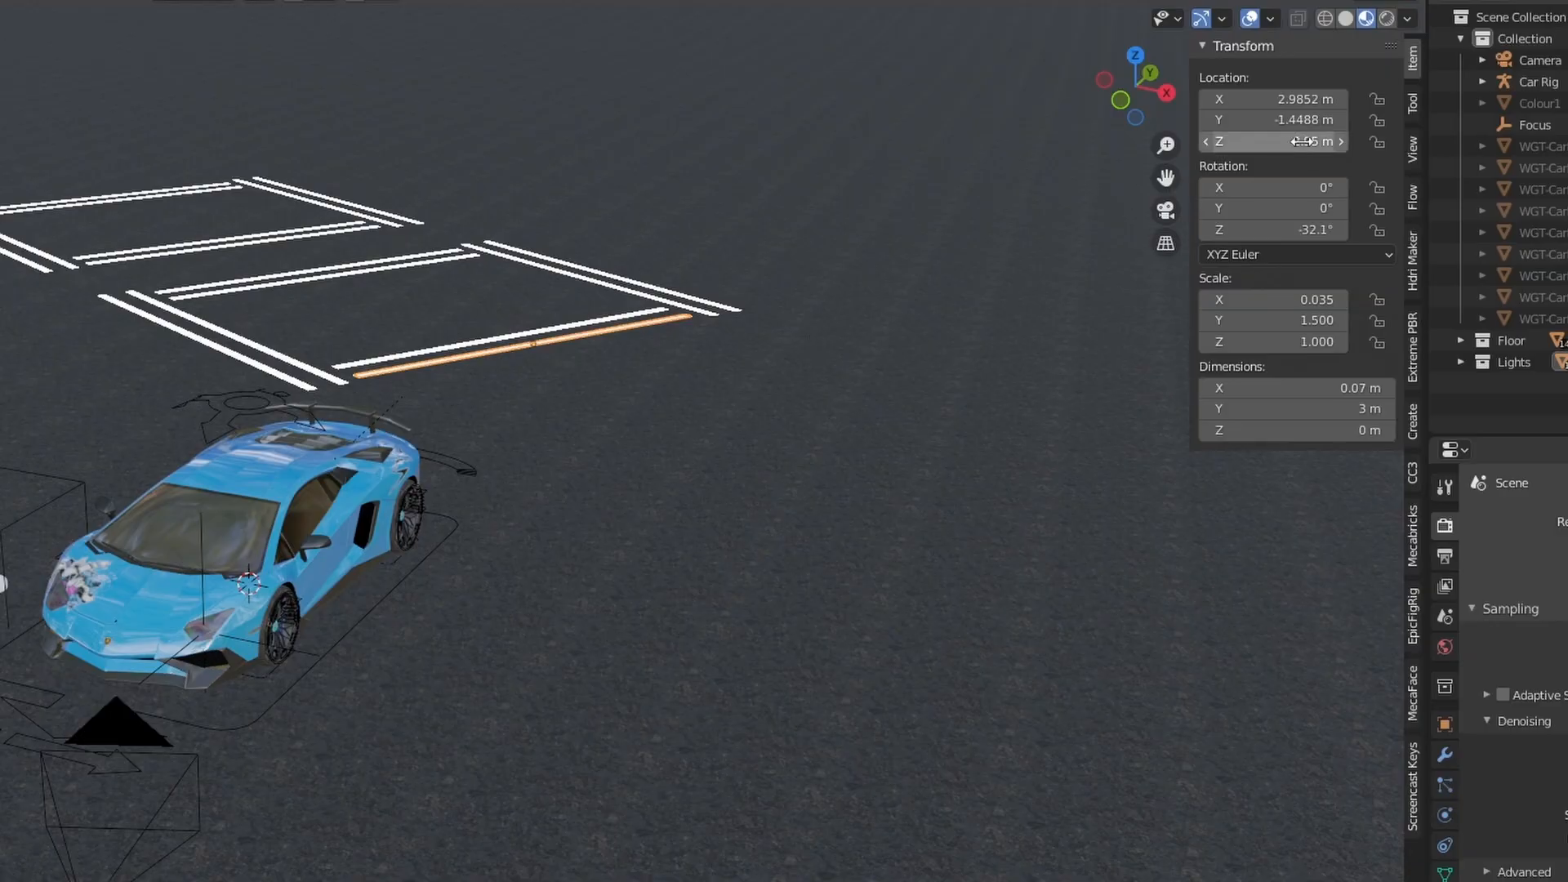
pyautogui.moveTo(453, 500); pyautogui.dragTo(721, 340, button='middle')
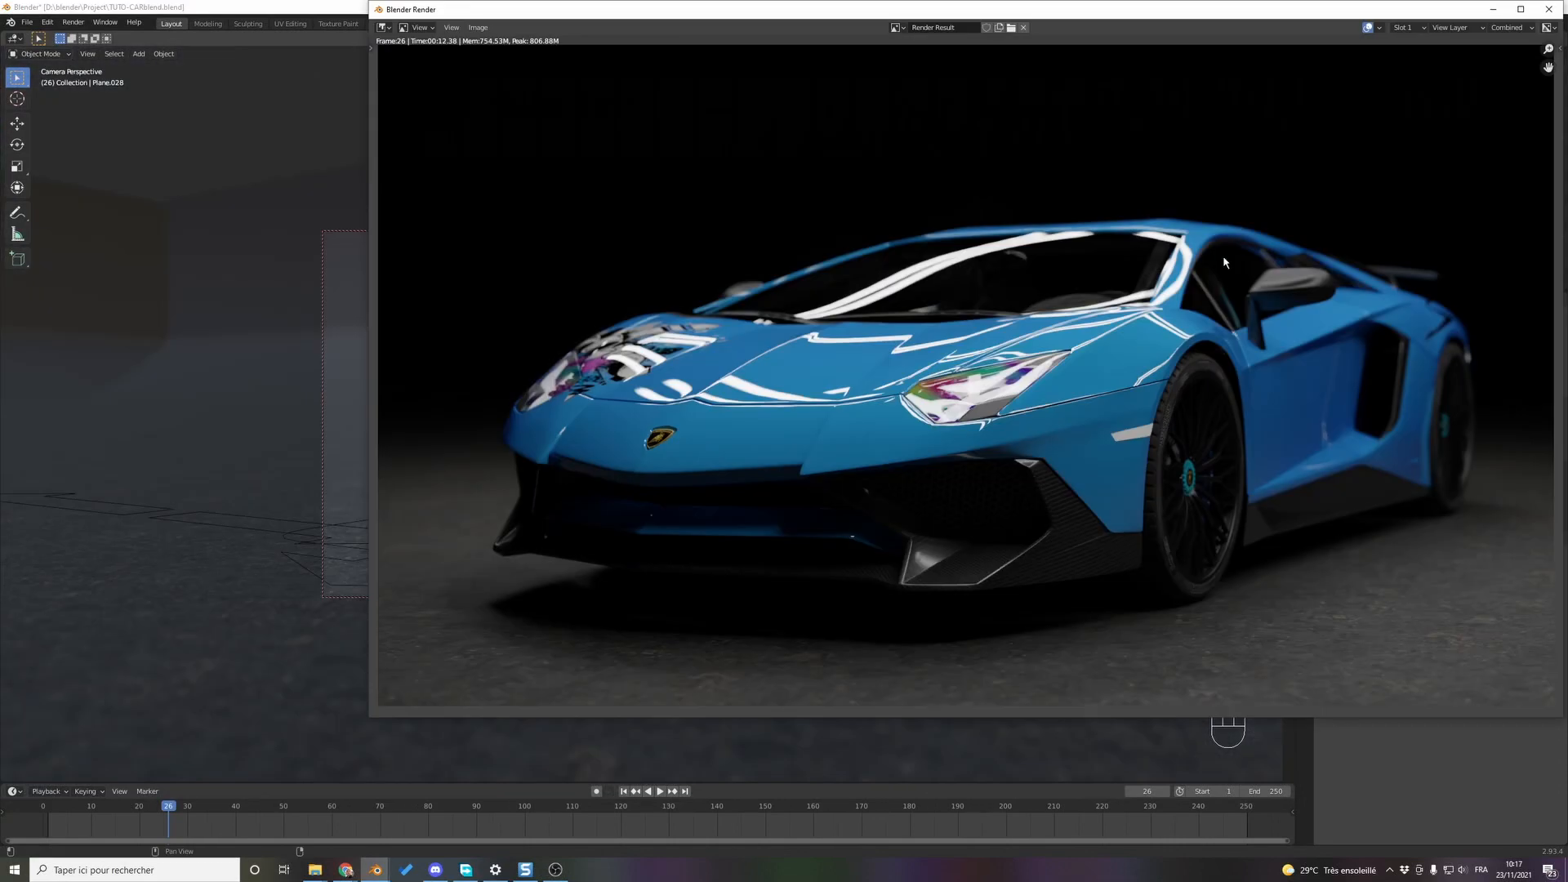
# - Set the camera's clip end to 1000 m and enable its depth of field
pyautogui.press('KP_0')
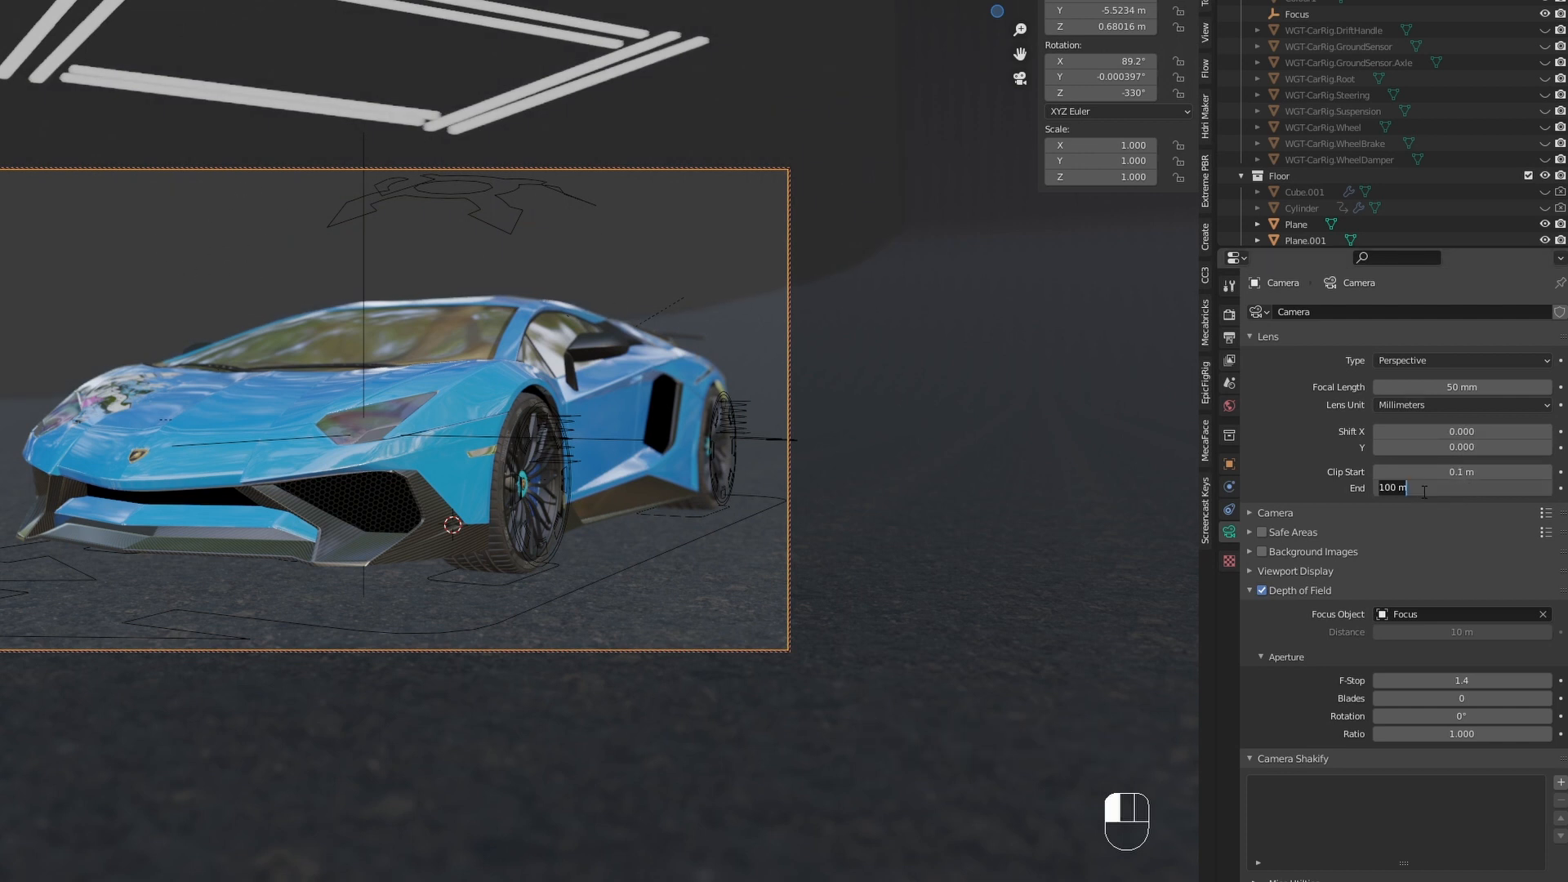
pyautogui.write('100')
pyautogui.press('Return')
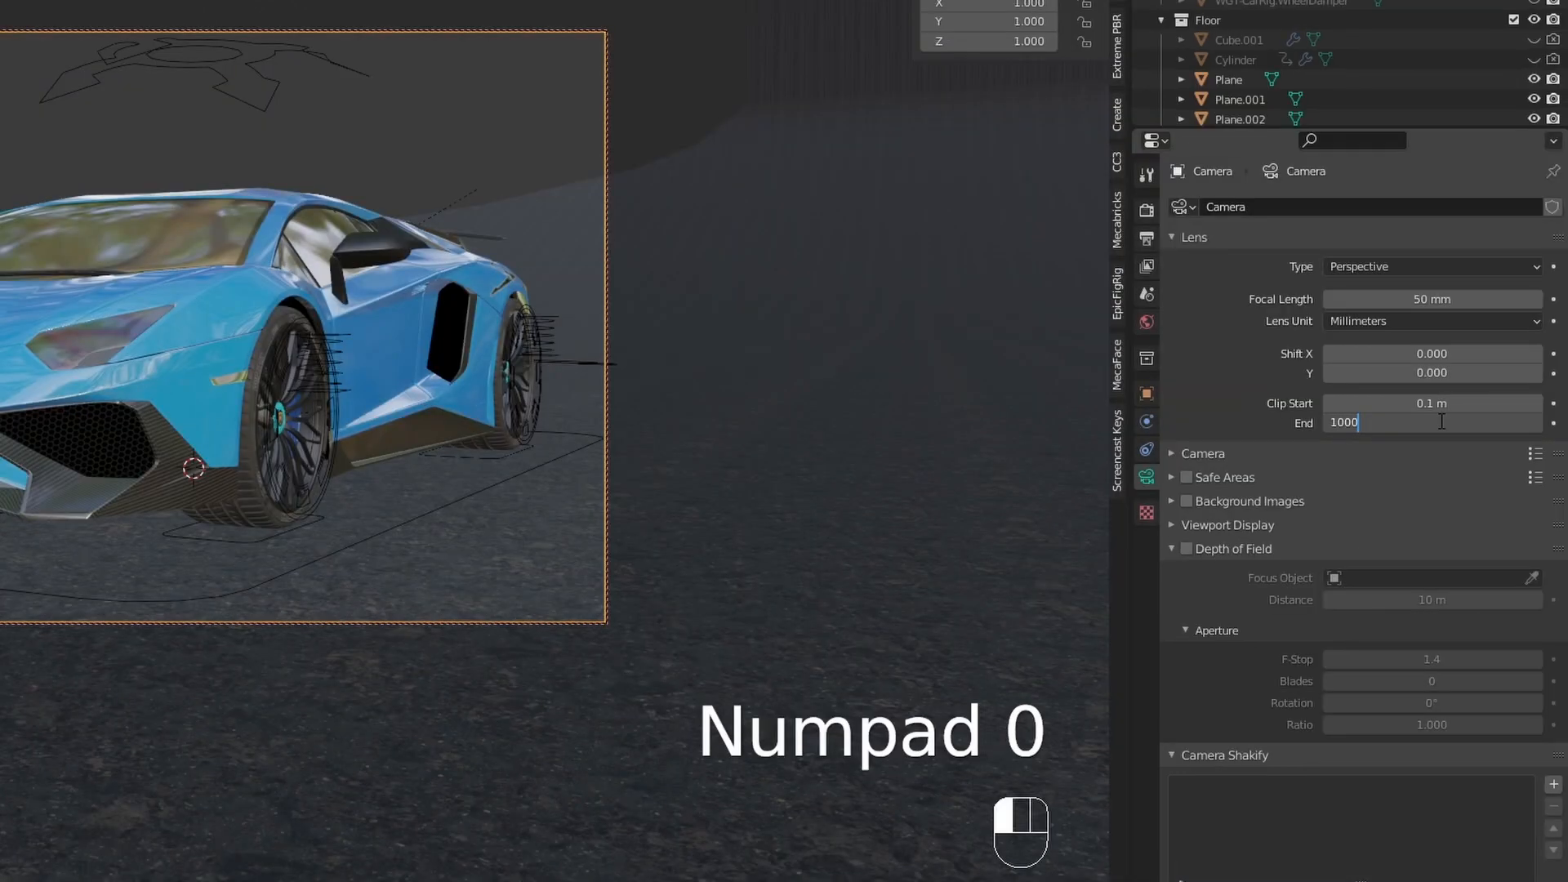
pyautogui.click(1186, 548)
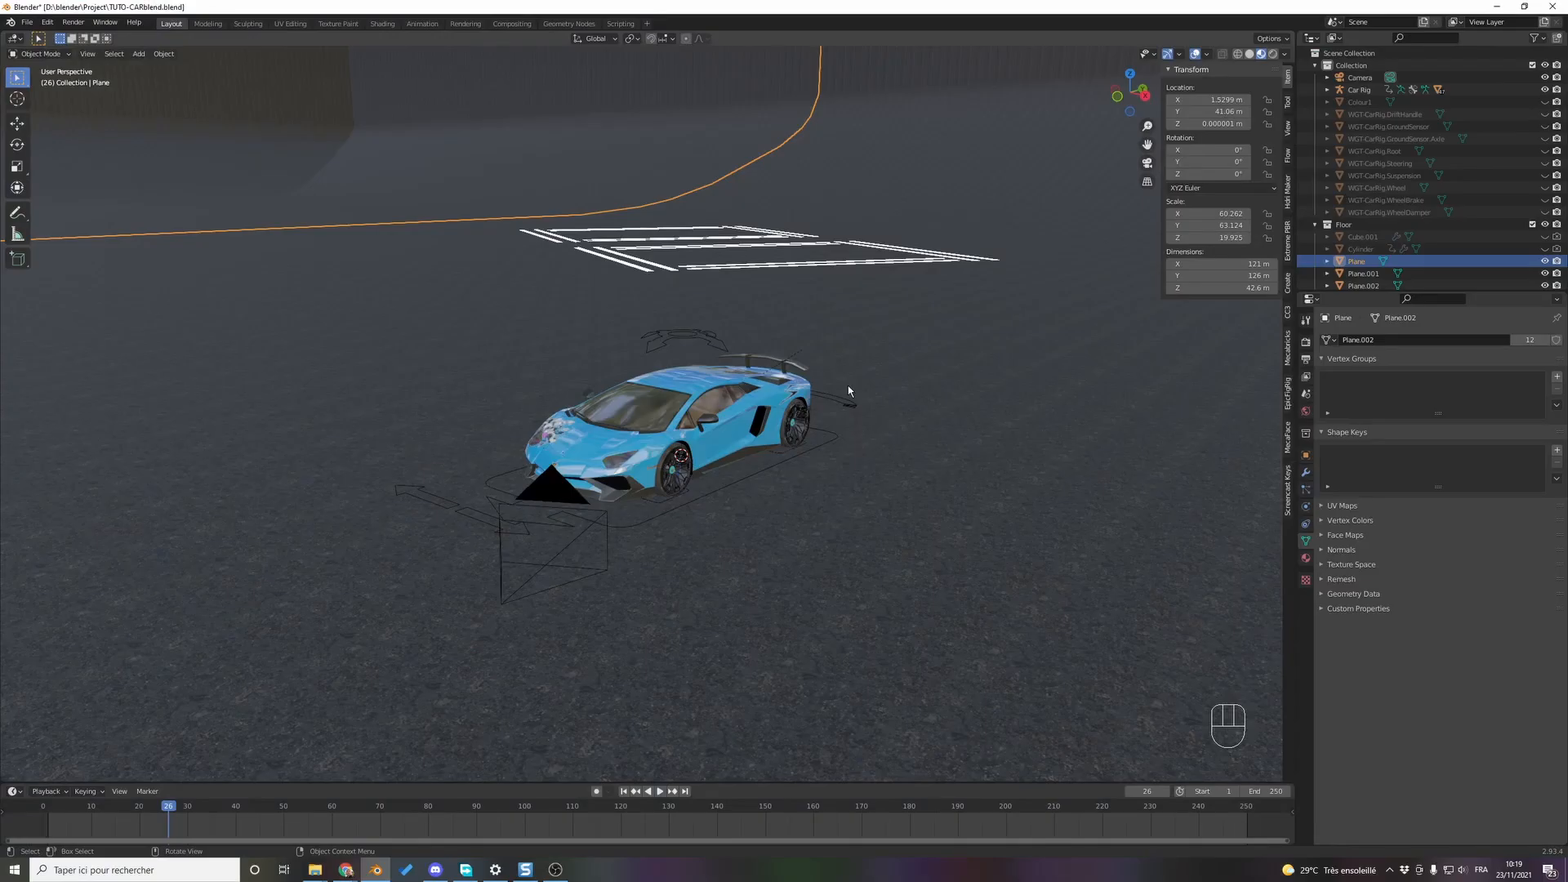
# - Add a plain axes Empty at the car and raise it along Z to about 2.13 m
pyautogui.hotkey('shift', 'a')
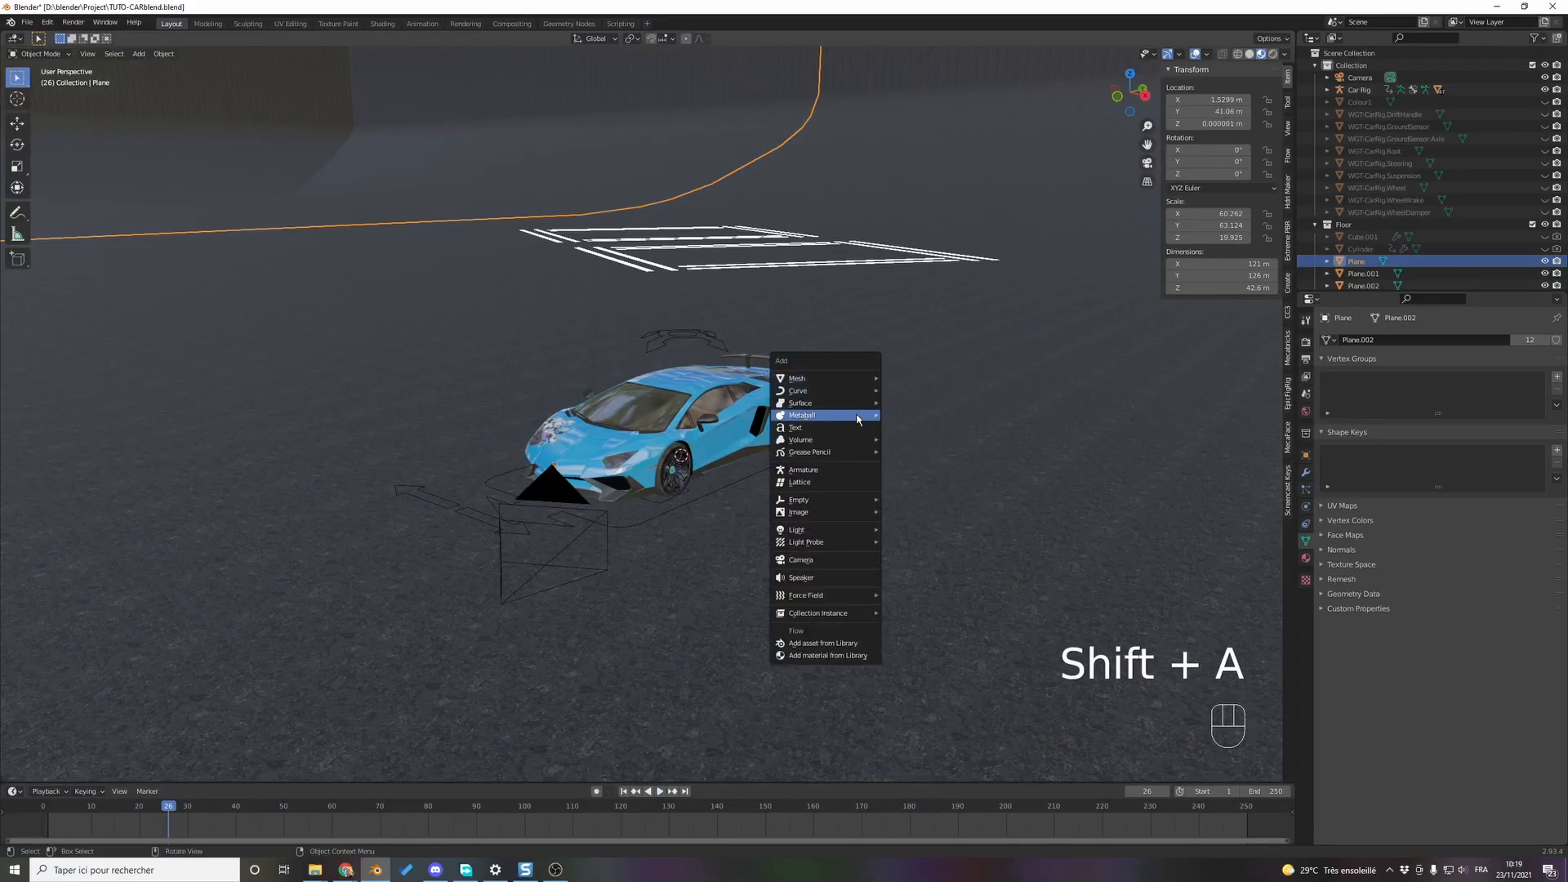
pyautogui.click(909, 501)
pyautogui.press('g')
pyautogui.press('z')
pyautogui.click(899, 346)
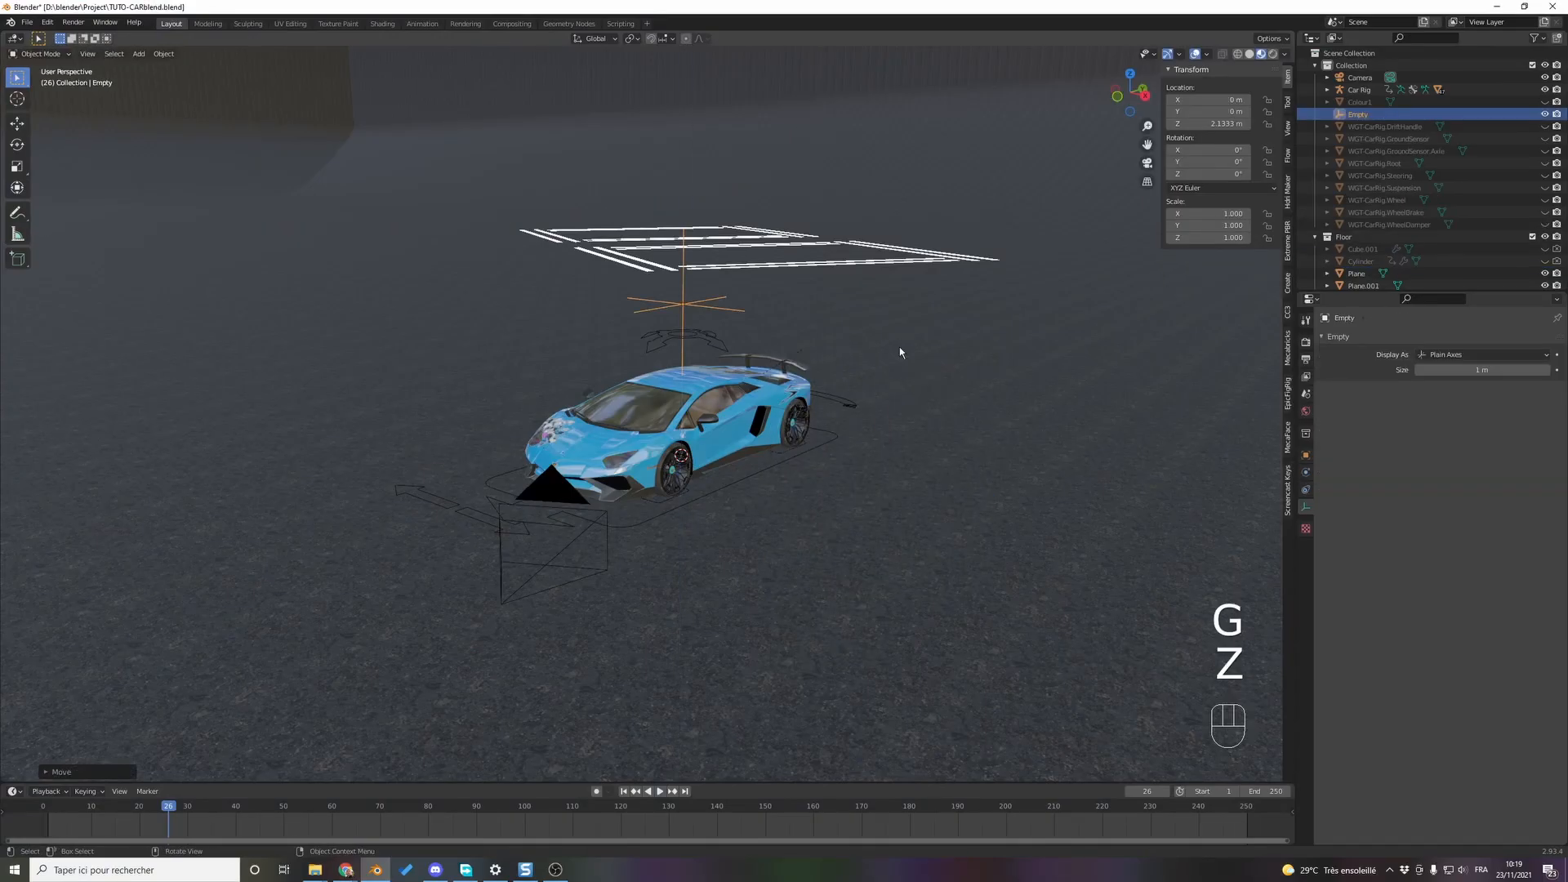
# - Rename the Empty as focus
pyautogui.doubleClick(1362, 115)
pyautogui.write('focus')
pyautogui.press('Return')
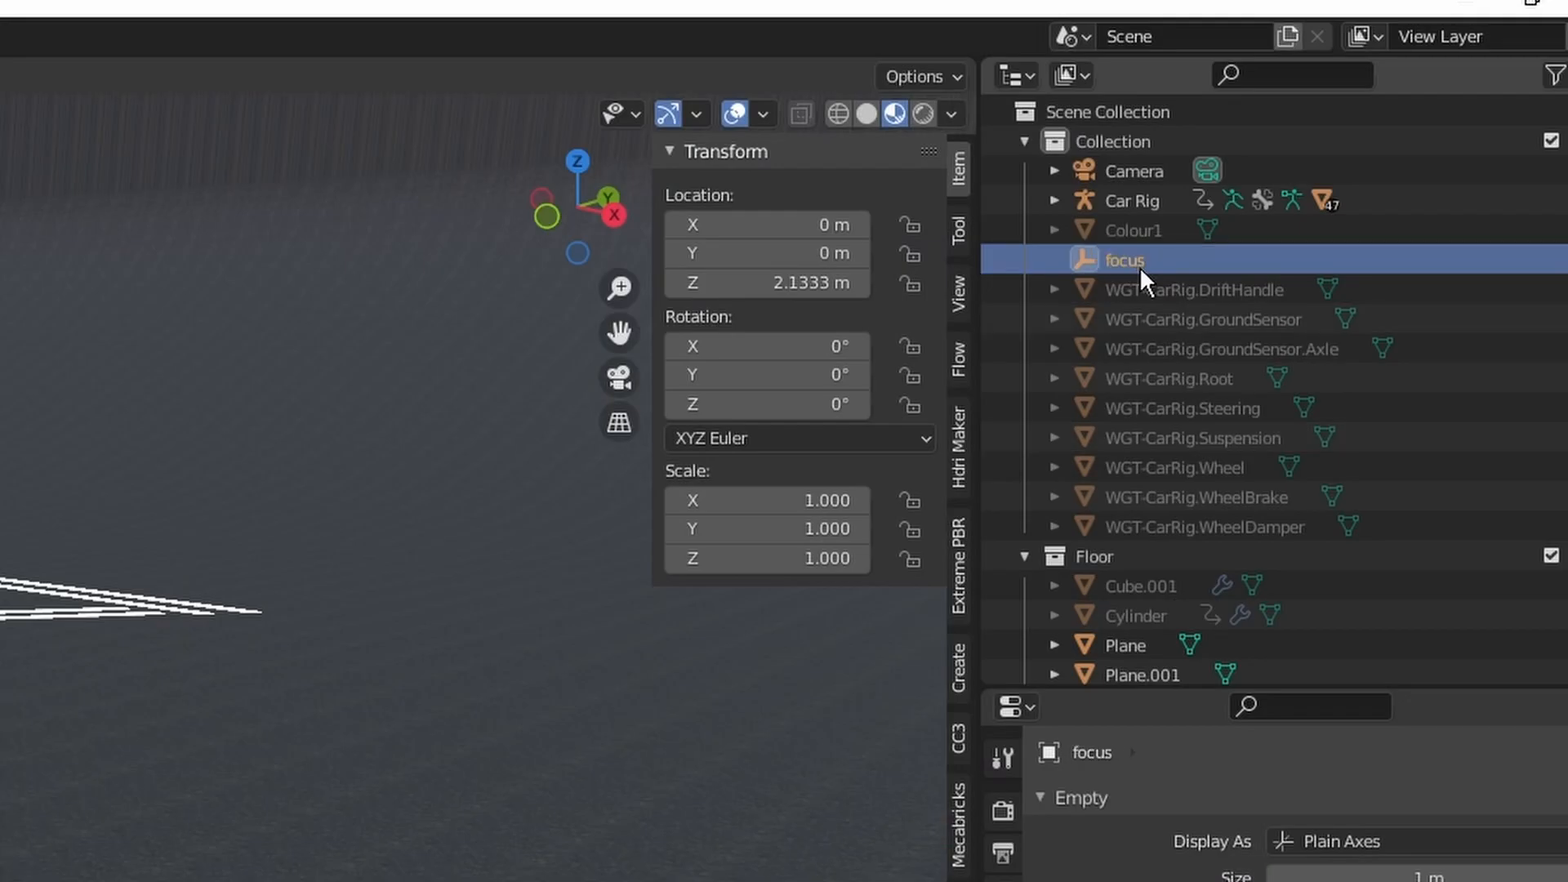
# - Move the focus Empty horizontally to the car's front corner, at about X 0.75 m and Y -2.17 m
pyautogui.press('KP_7')
pyautogui.press('g')
pyautogui.hotkey('shift', 'z')
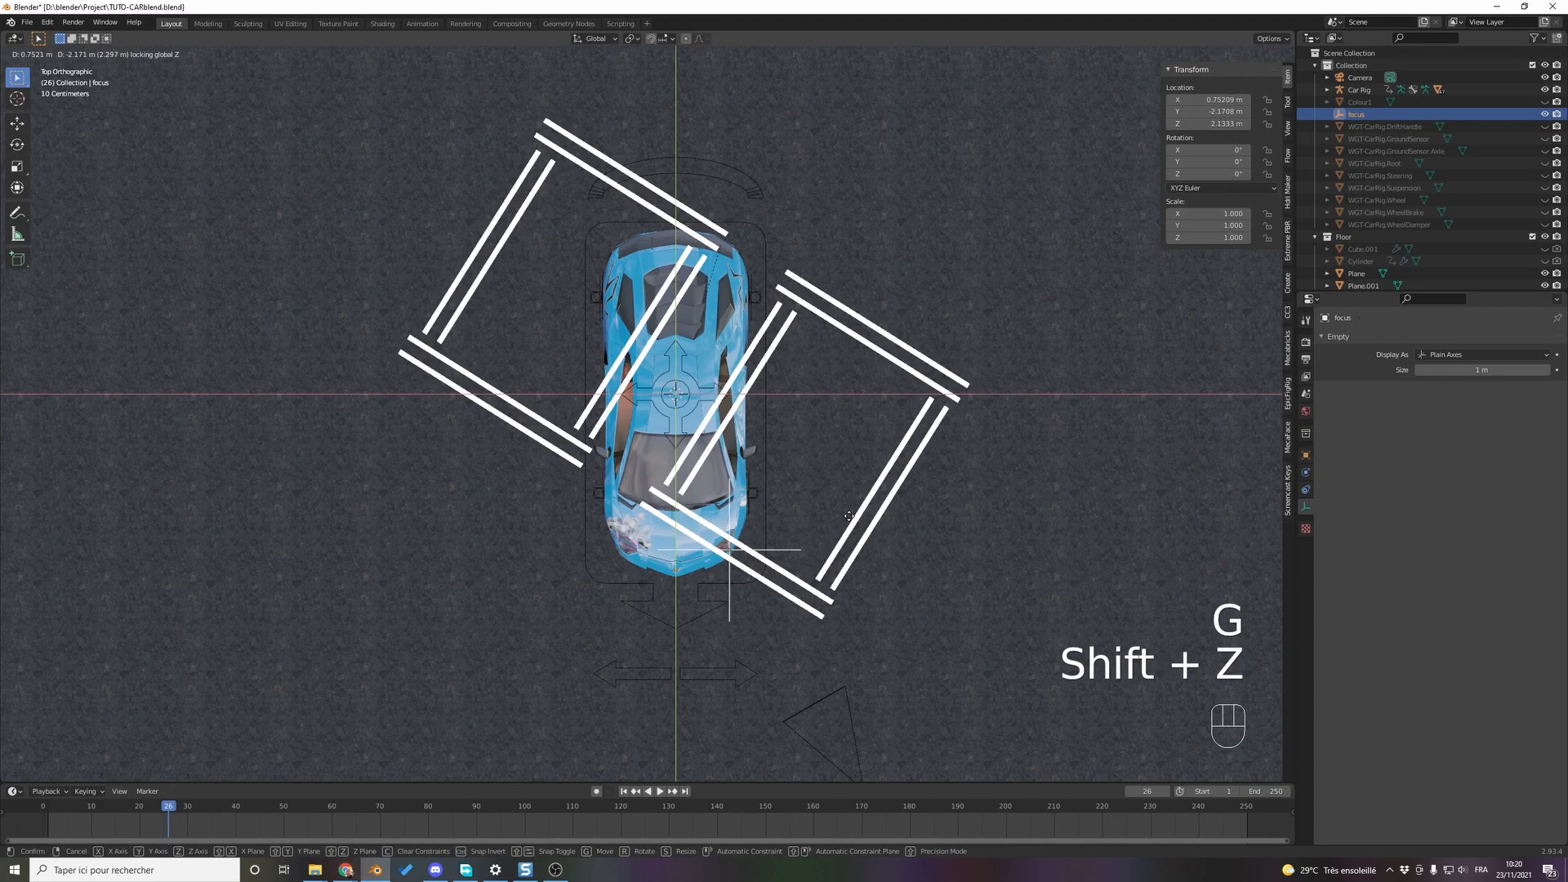
pyautogui.click(849, 516)
# - Lower the focus Empty along Z to headlight height, about 0.56 m, and check it through the camera
pyautogui.moveTo(878, 563); pyautogui.dragTo(815, 429, button='middle')
pyautogui.press('g')
pyautogui.press('z')
pyautogui.click(807, 564)
pyautogui.moveTo(806, 564); pyautogui.dragTo(744, 534, button='middle')
pyautogui.press('KP_0')
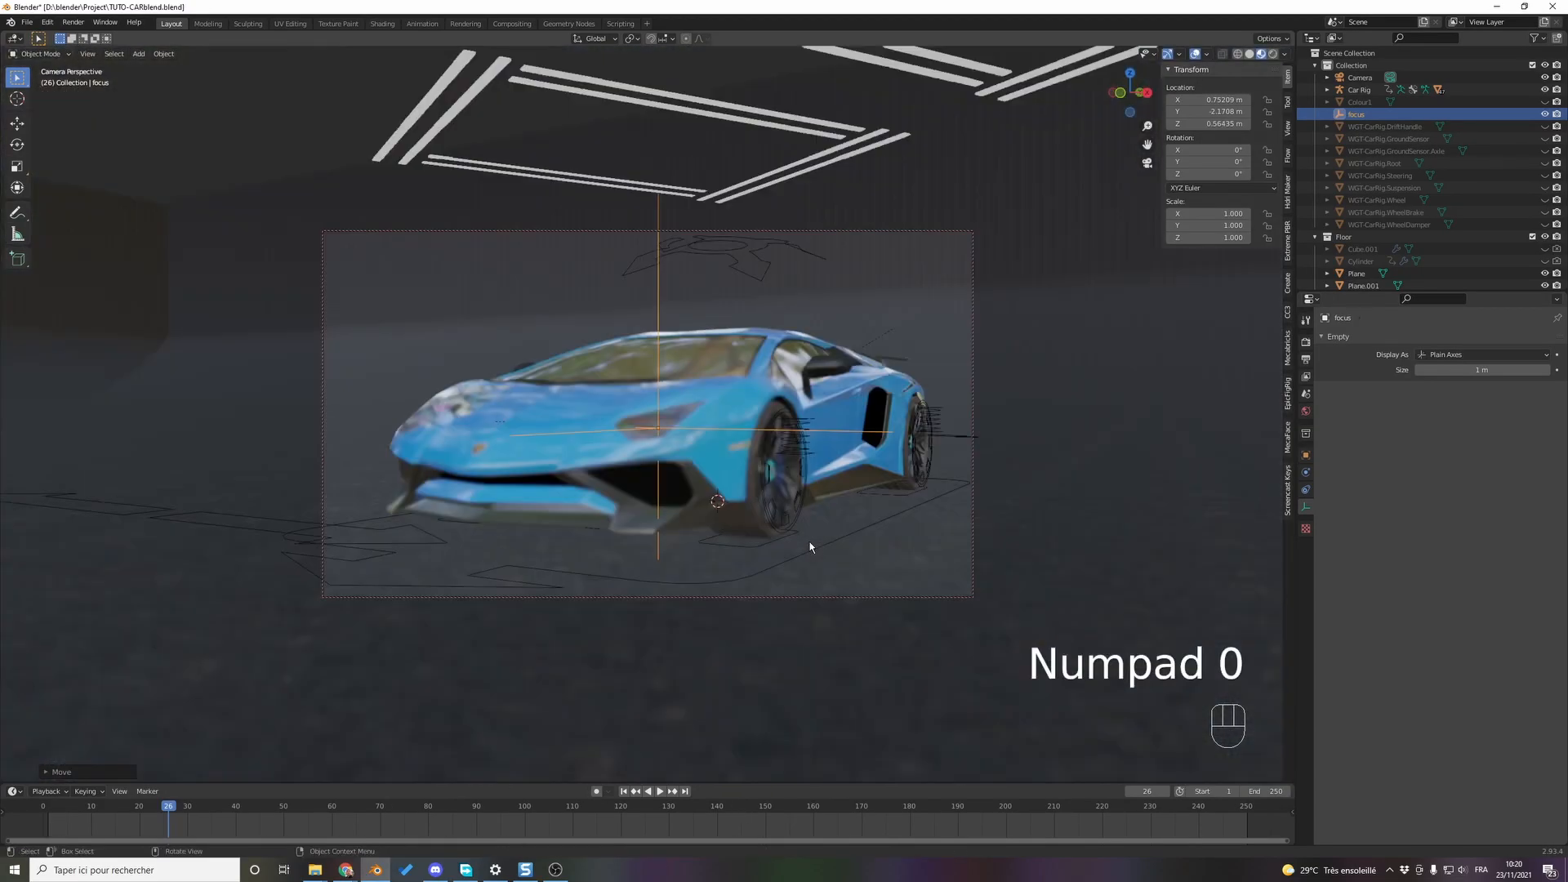
# - Assign the focus Empty as the camera's depth of field focus object
pyautogui.click(1359, 77)
pyautogui.click(1492, 569)
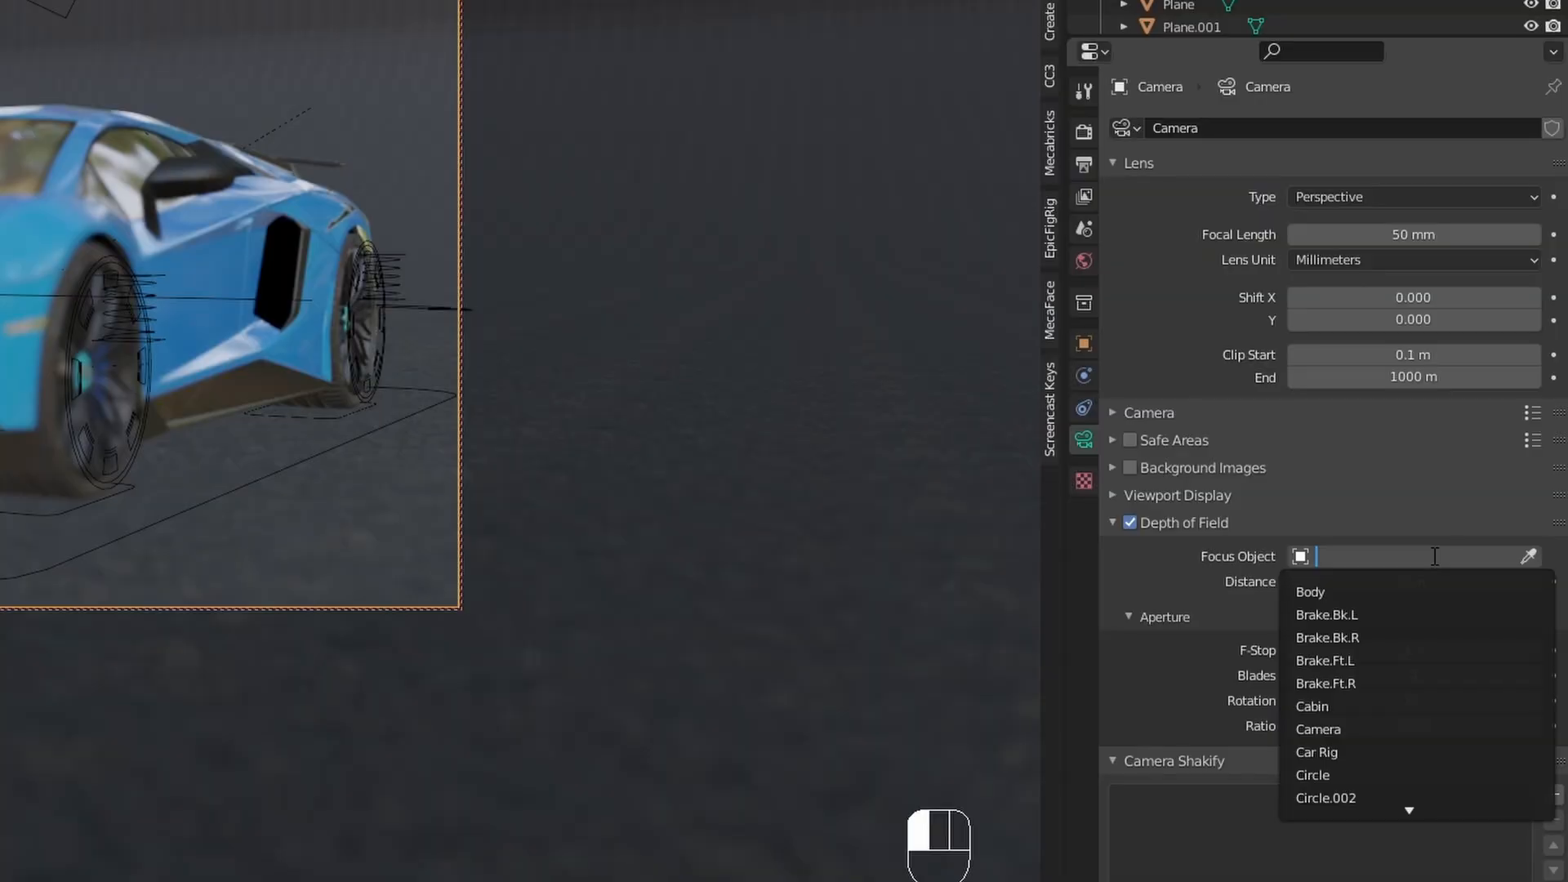
pyautogui.write('fo')
pyautogui.click(1481, 587)
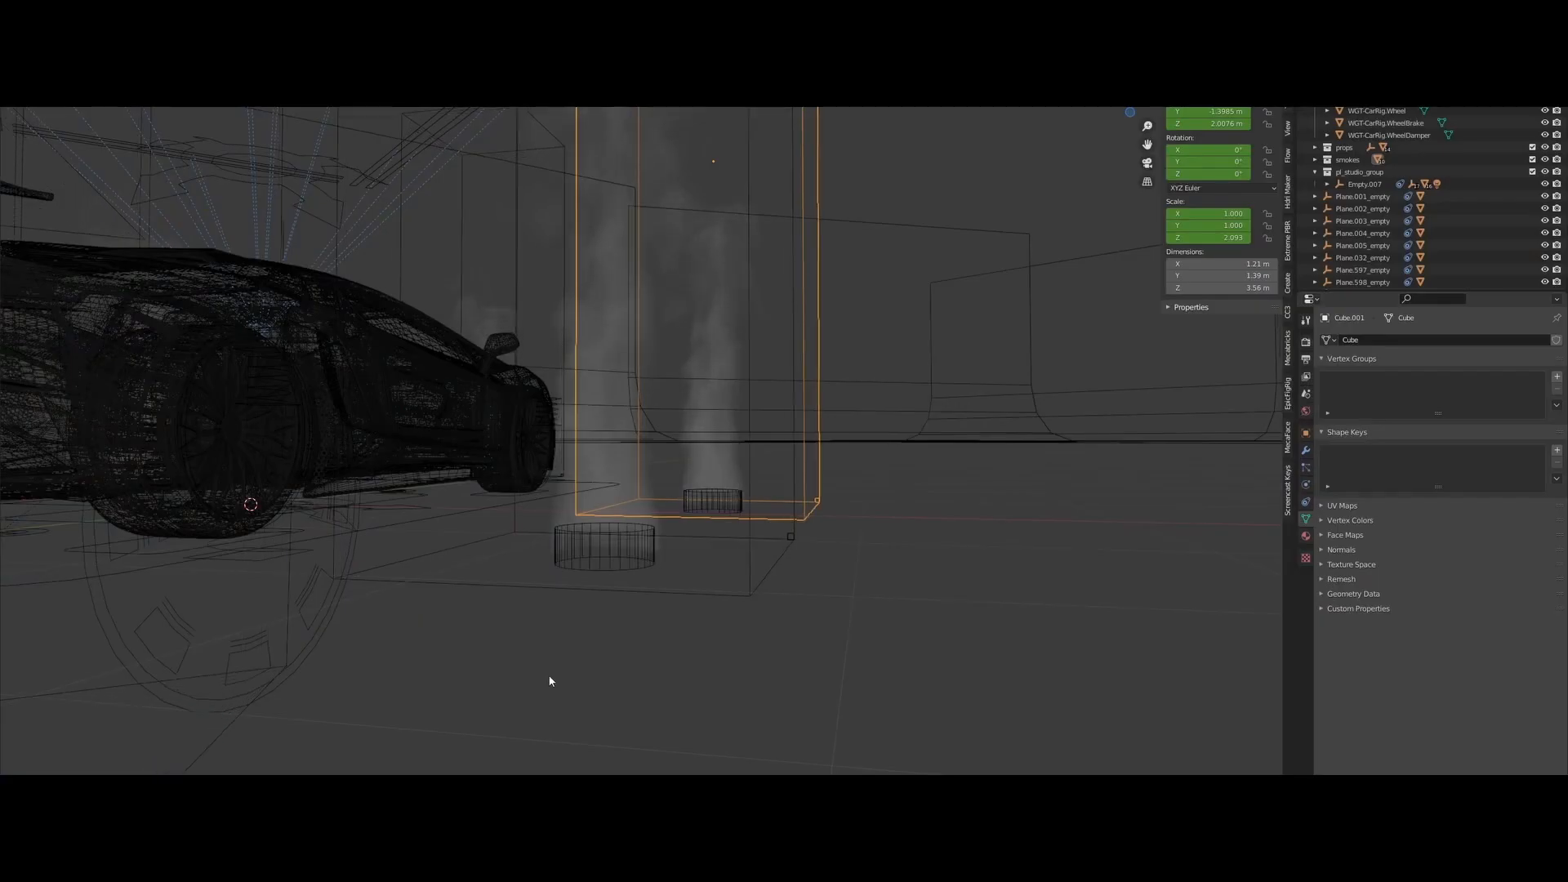
pyautogui.scroll(2, 549, 678)
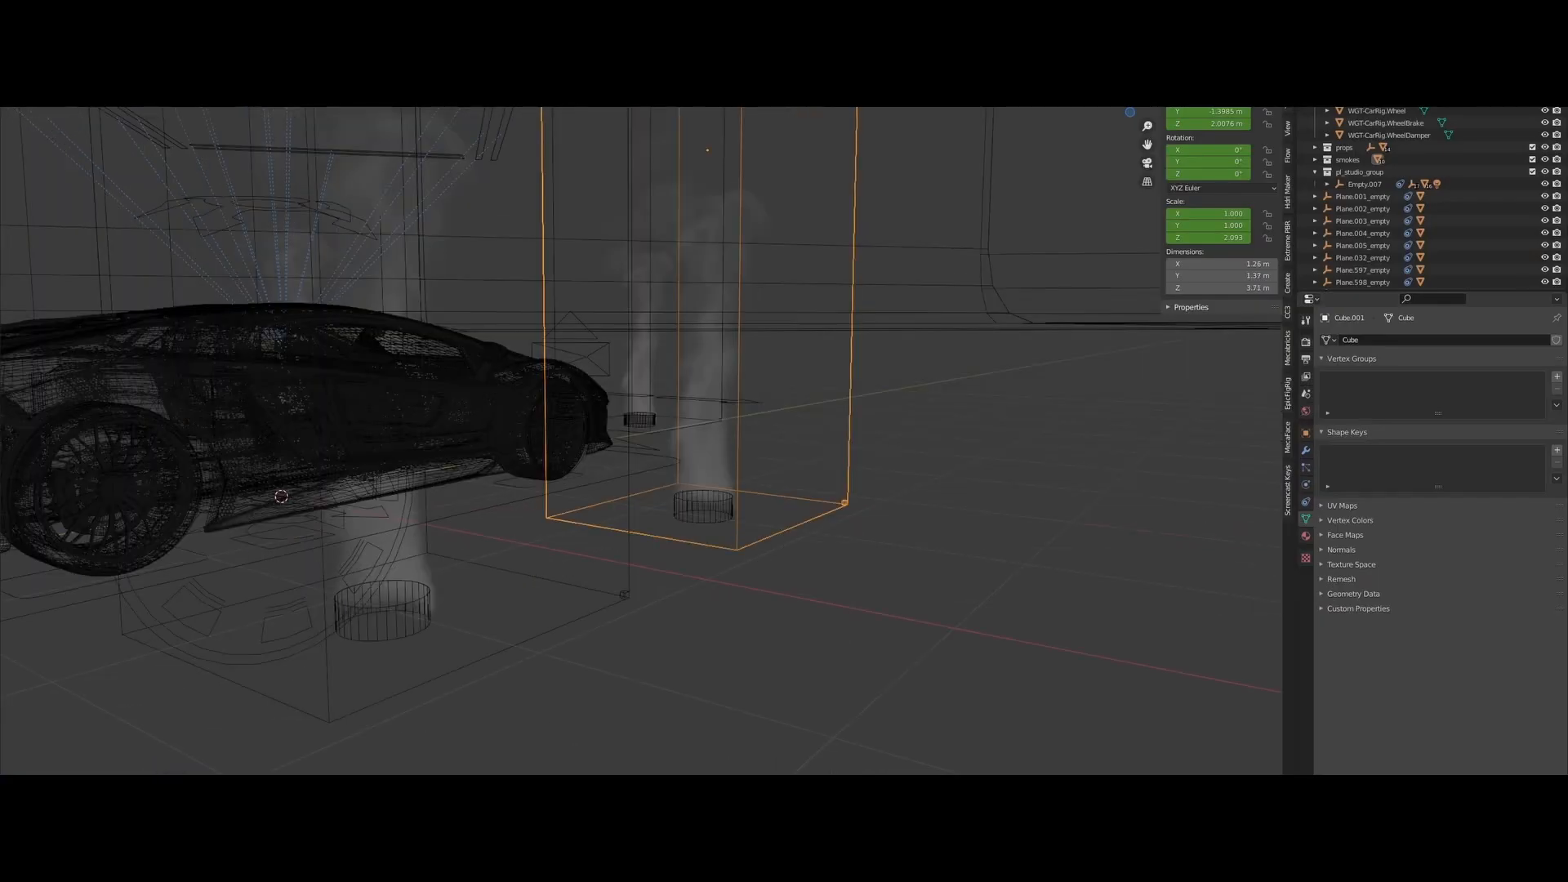
pyautogui.scroll(-3, 874, 646)
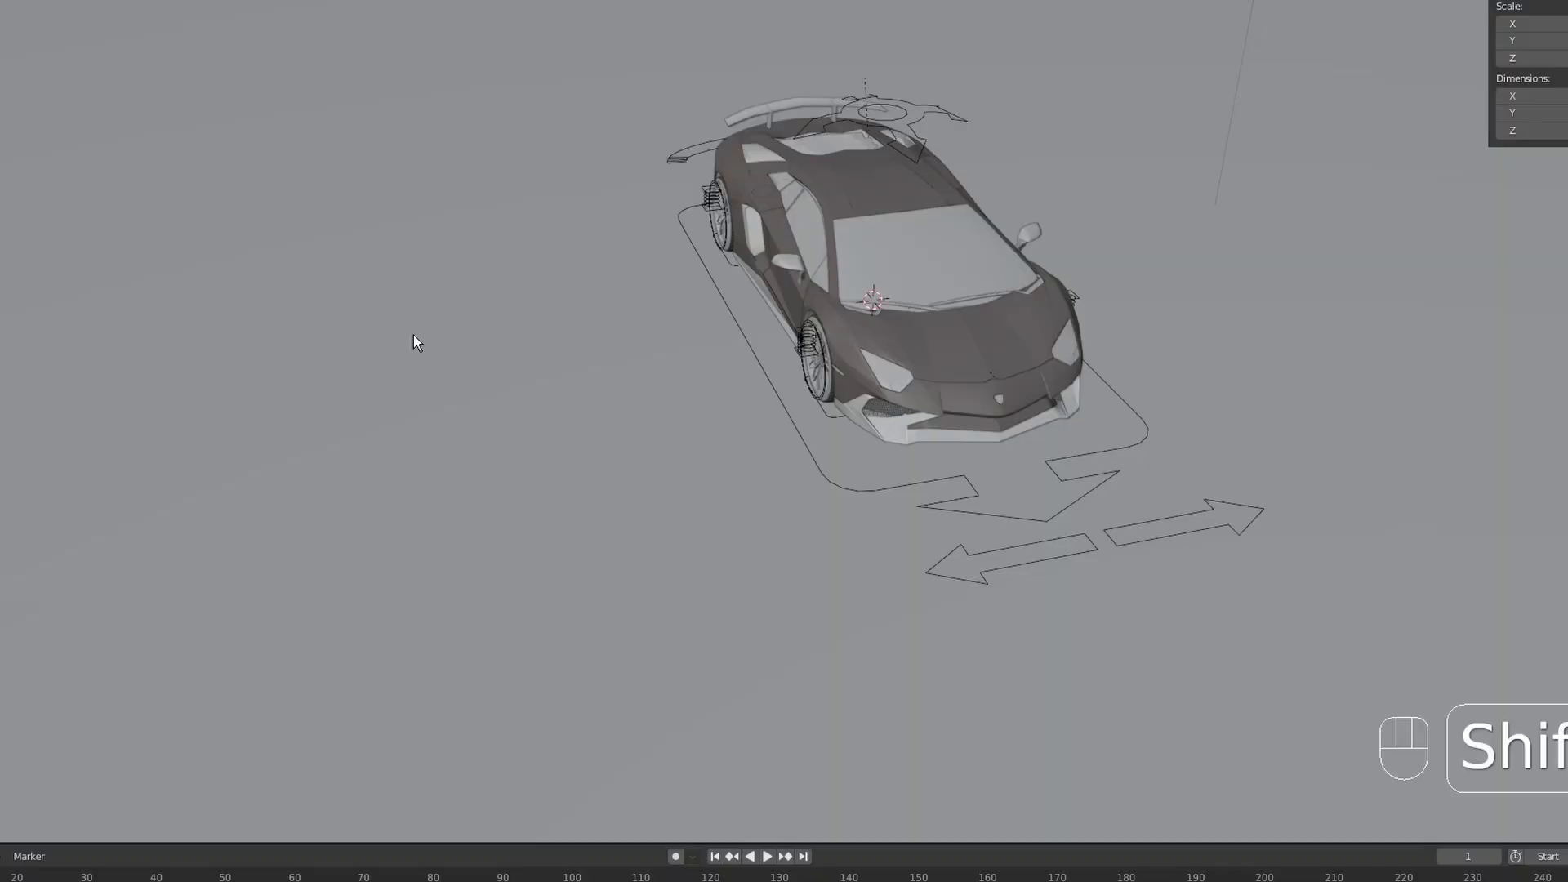
# - Add a cylinder and move it horizontally to a spot beside the car
pyautogui.hotkey('shift', 'a')
pyautogui.moveTo(413, 335)
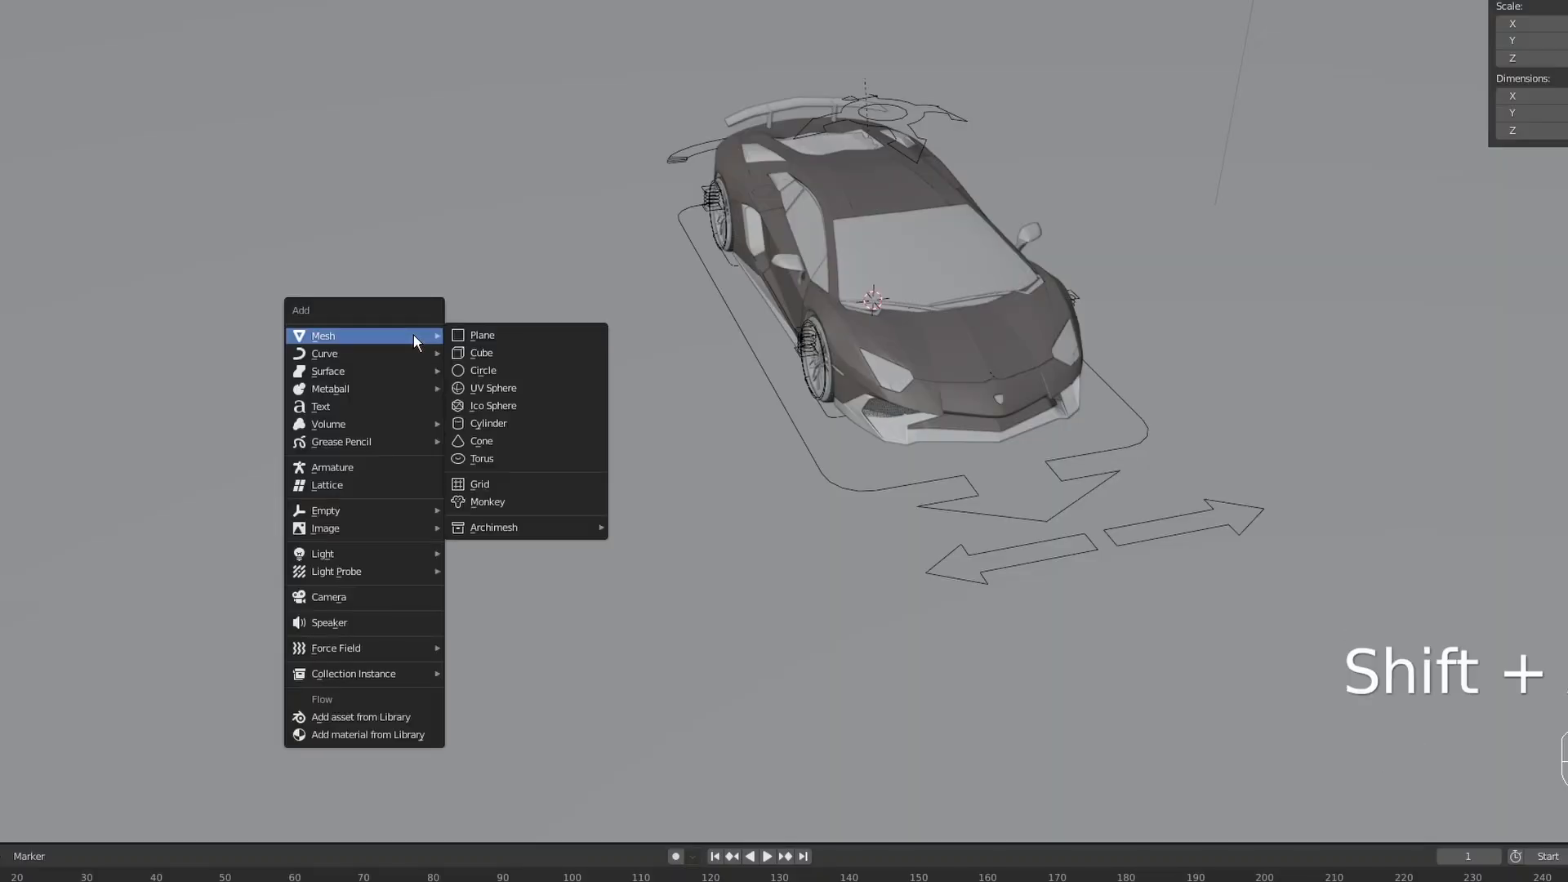
pyautogui.click(550, 424)
pyautogui.press('g')
pyautogui.hotkey('shift', 'z')
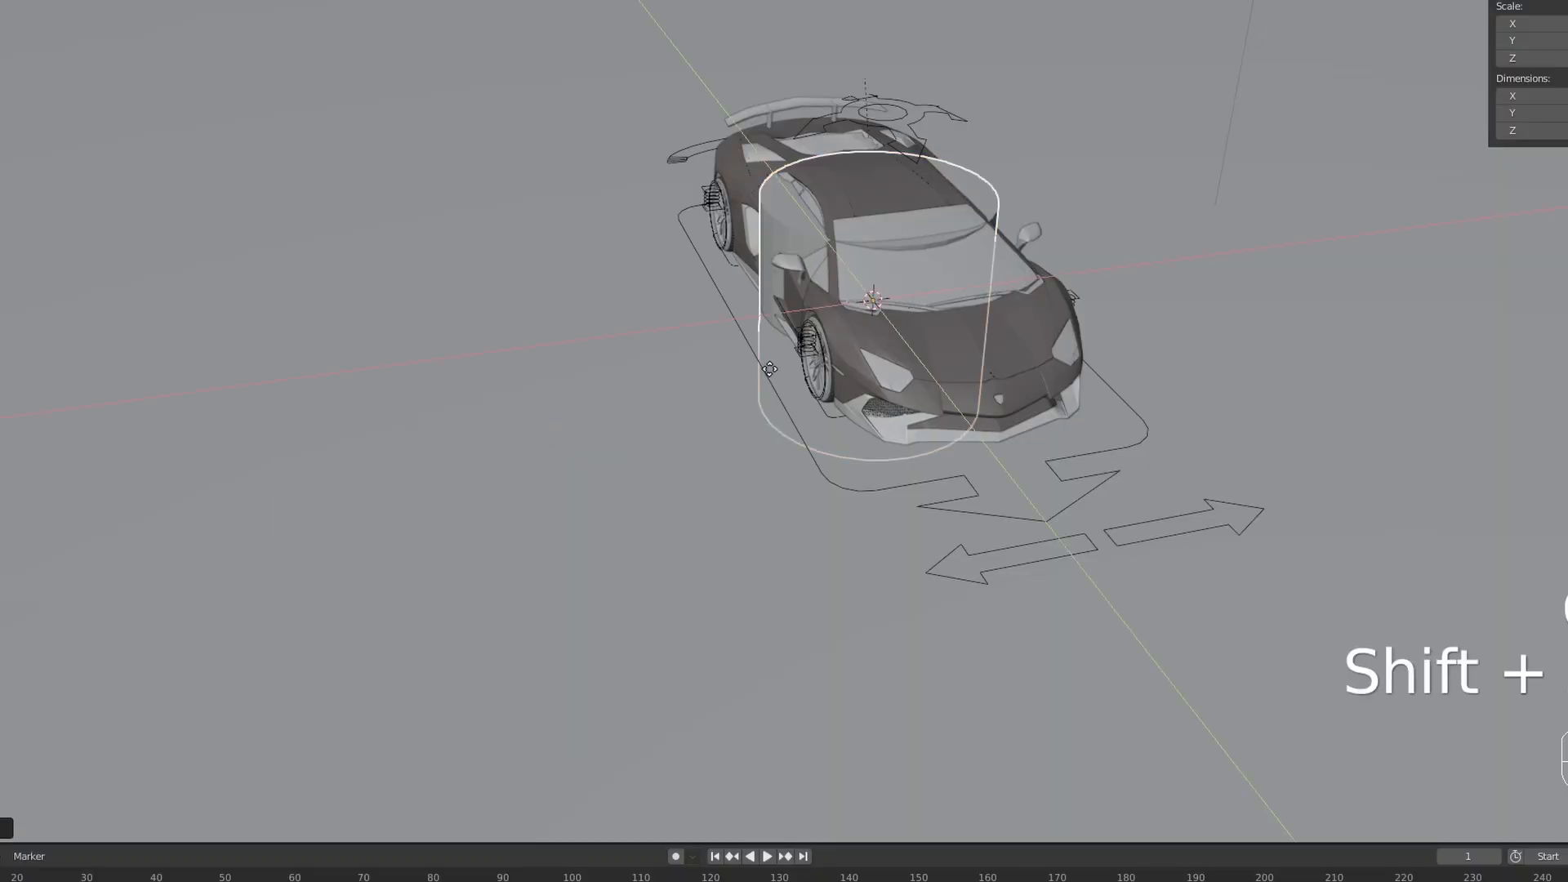
pyautogui.click(501, 381)
# - Set the cylinder's dimensions to 0.34 m in X, 0.34 m in Y and 0.124 m in Z
pyautogui.click(1382, 234)
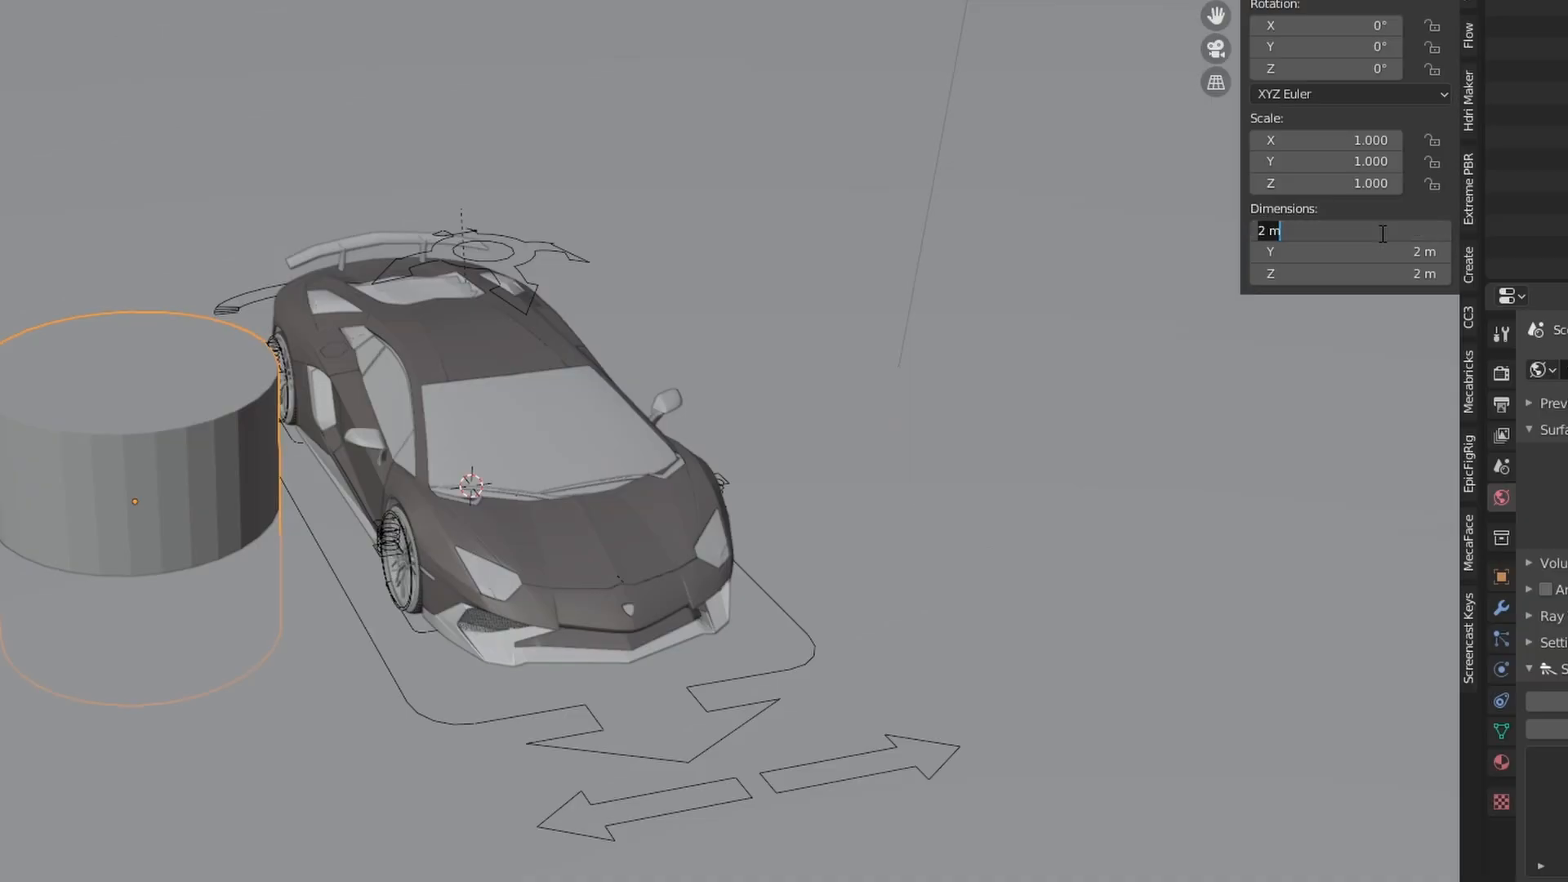
pyautogui.write('0.34')
pyautogui.press('Return')
pyautogui.click(1384, 253)
pyautogui.write('0.34')
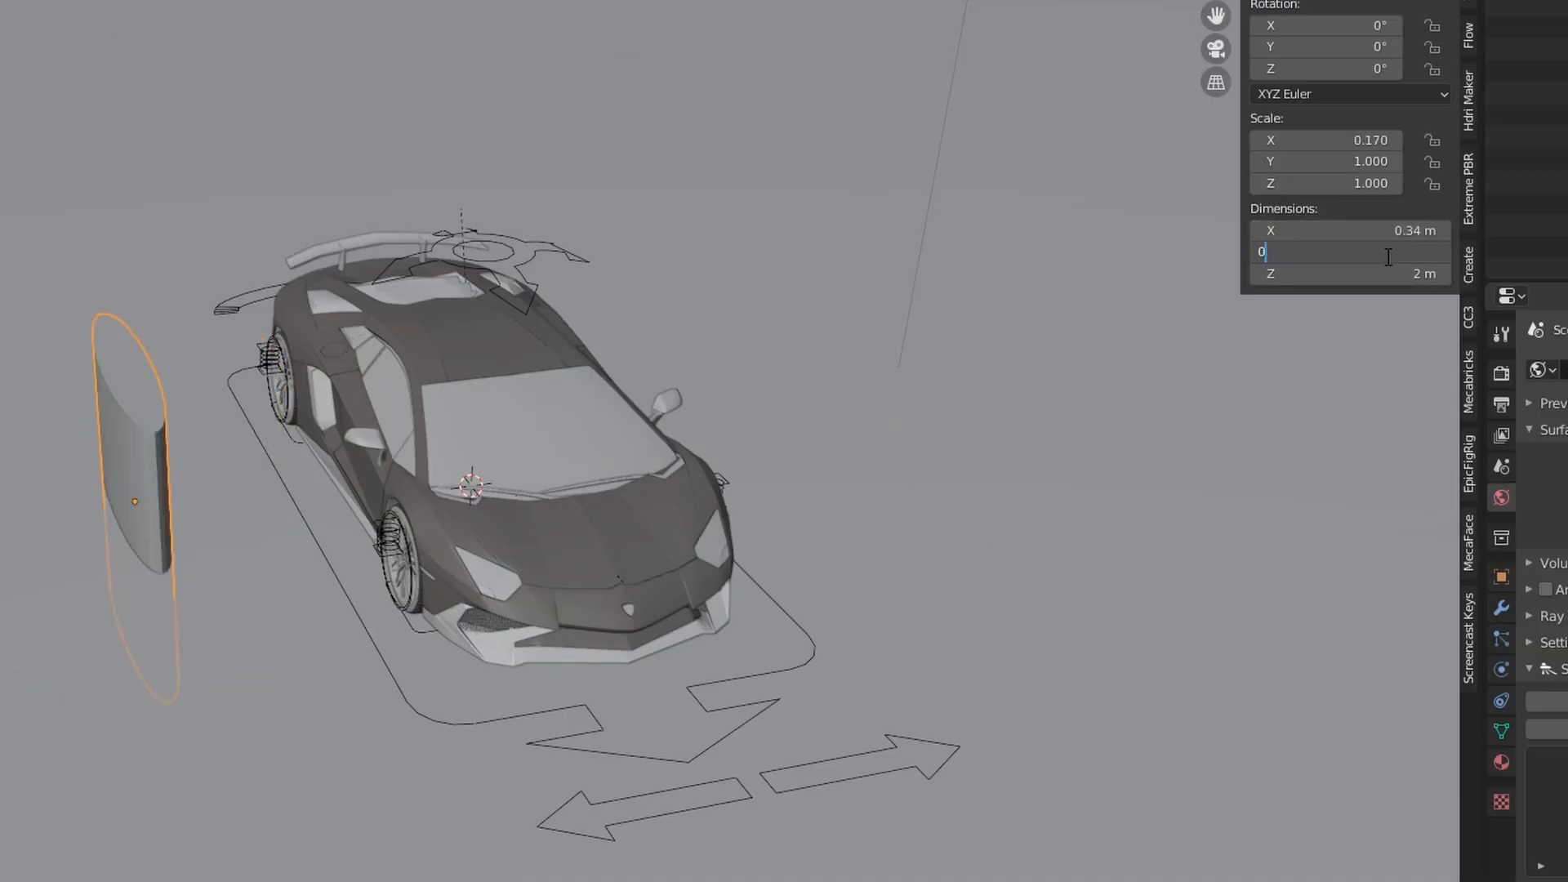
pyautogui.press('Return')
pyautogui.click(1393, 275)
pyautogui.write('0.124')
pyautogui.press('Return')
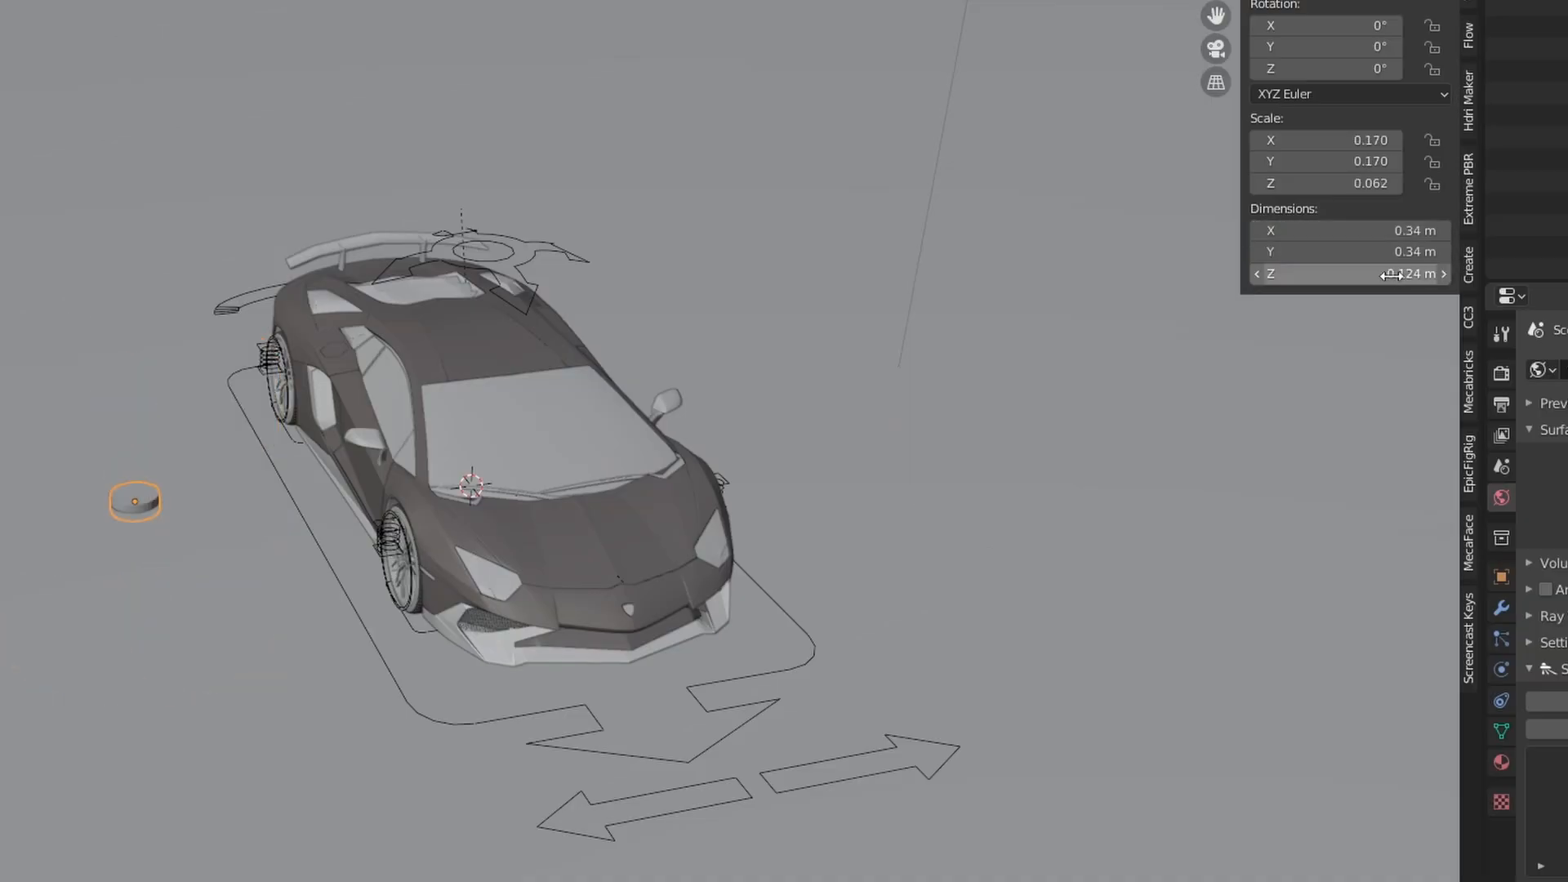
# - Apply smooth shading to the flat cylinder beside the car
pyautogui.scroll(5, 738, 496)
pyautogui.rightClick(493, 552)
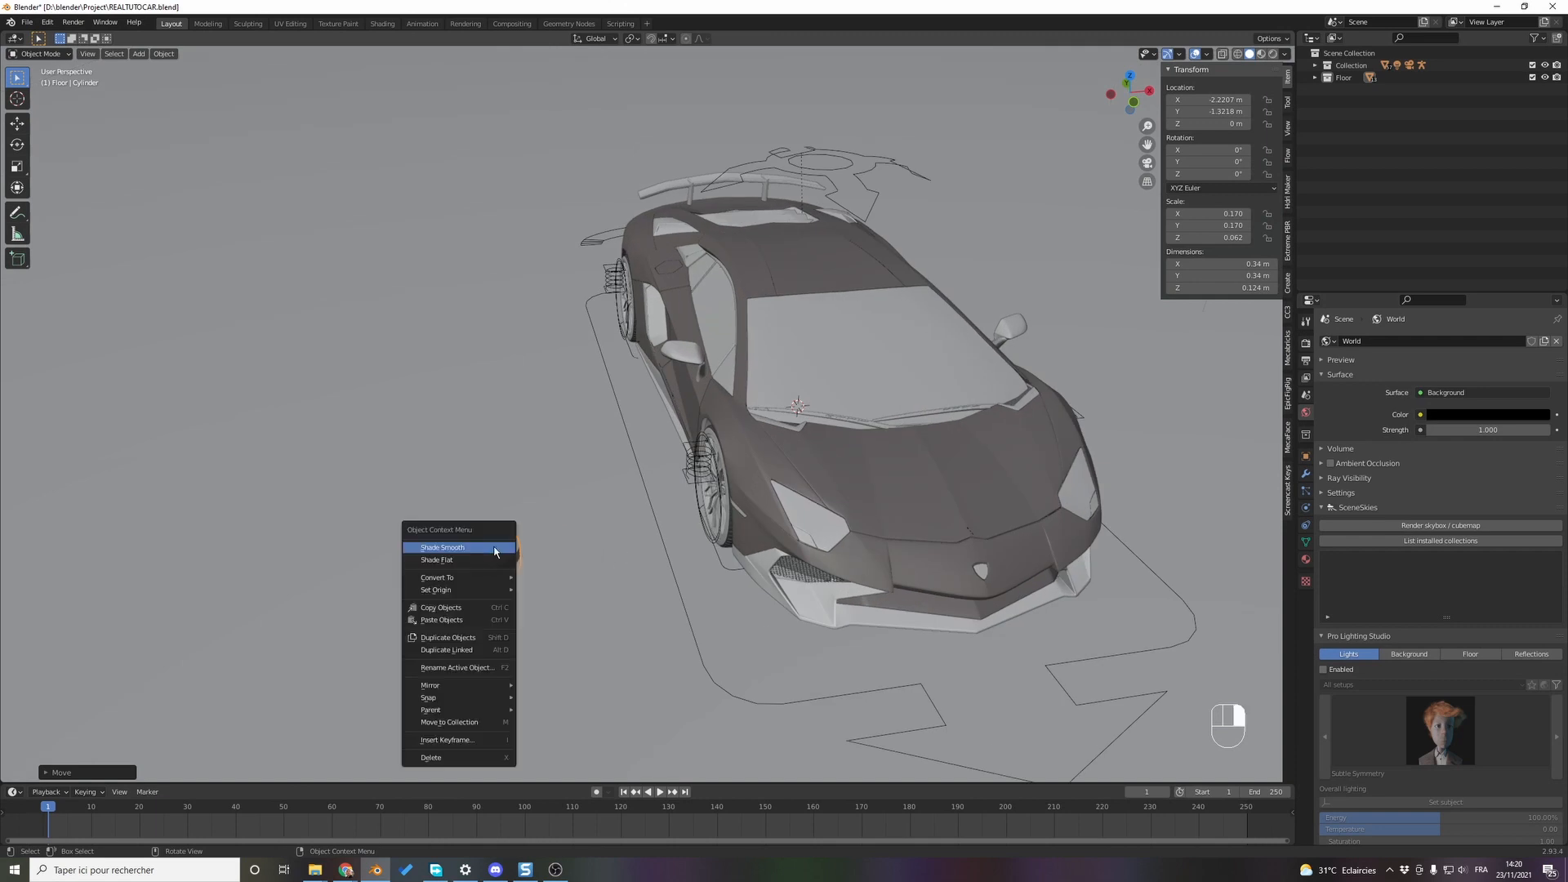
pyautogui.click(508, 550)
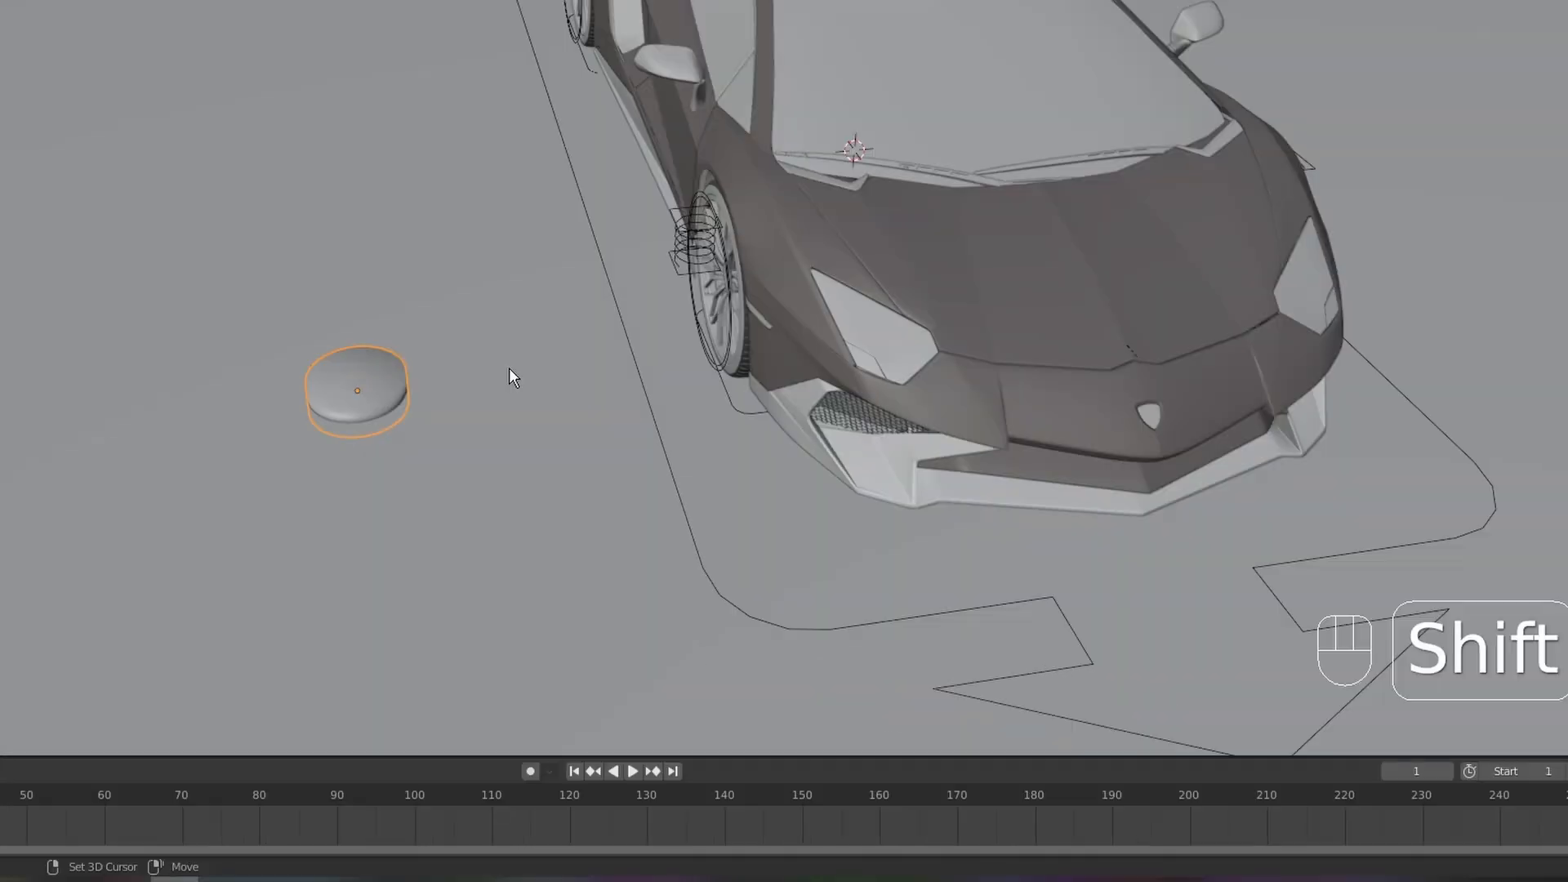
# - Add a cube about 1.41 m wide and place it around the cylinder beside the car
pyautogui.keyDown('shift'); pyautogui.moveTo(584, 544); pyautogui.dragTo(666, 523, button='middle'); pyautogui.keyUp('shift')
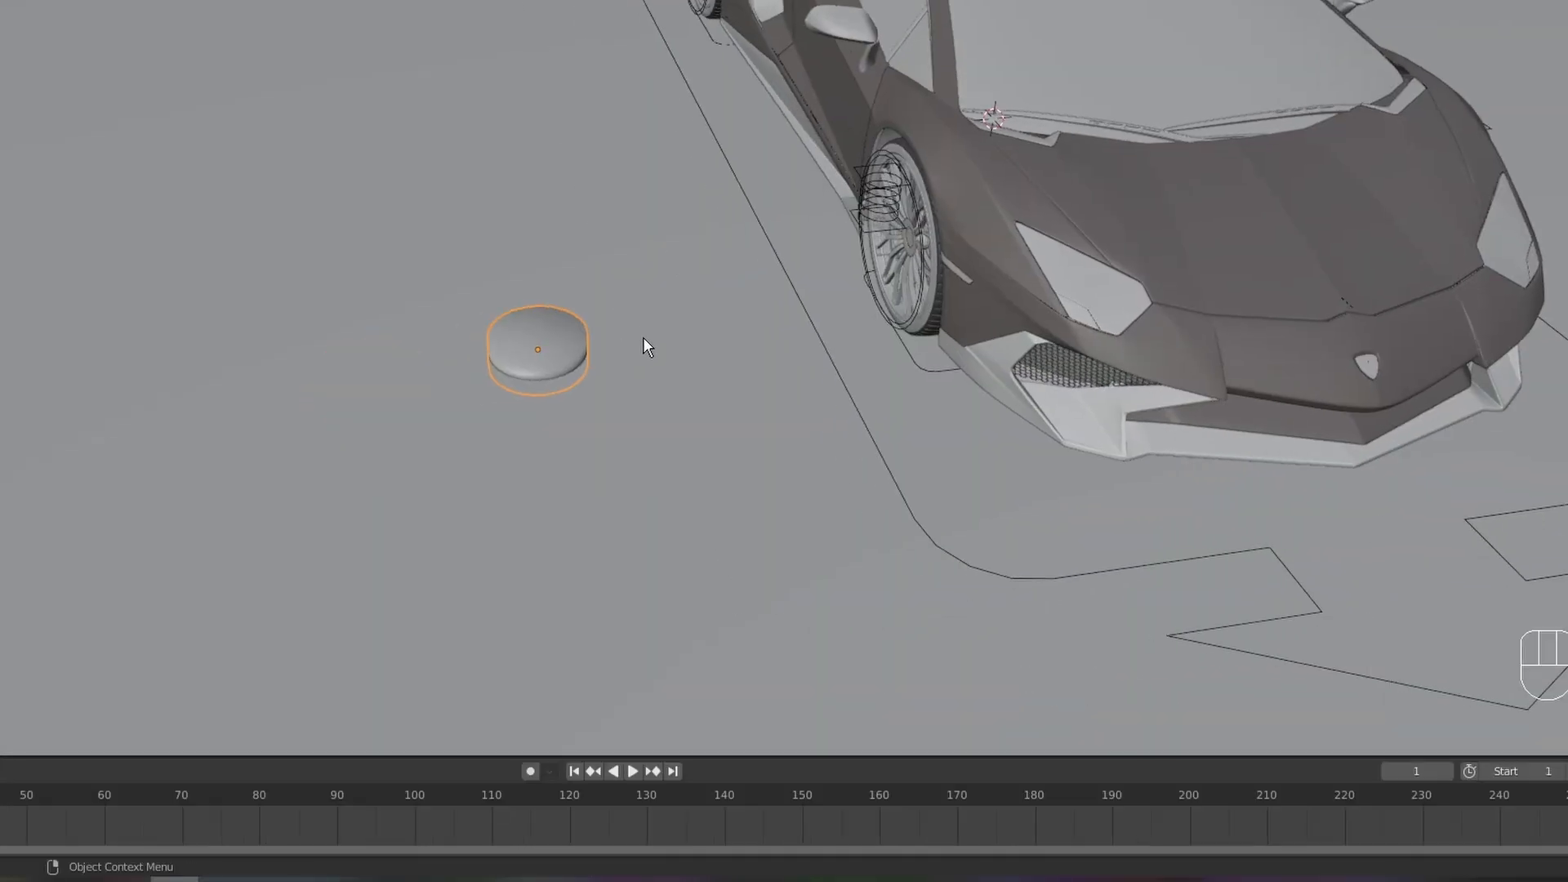
pyautogui.hotkey('shift', 'a')
pyautogui.moveTo(666, 522)
pyautogui.click(752, 357)
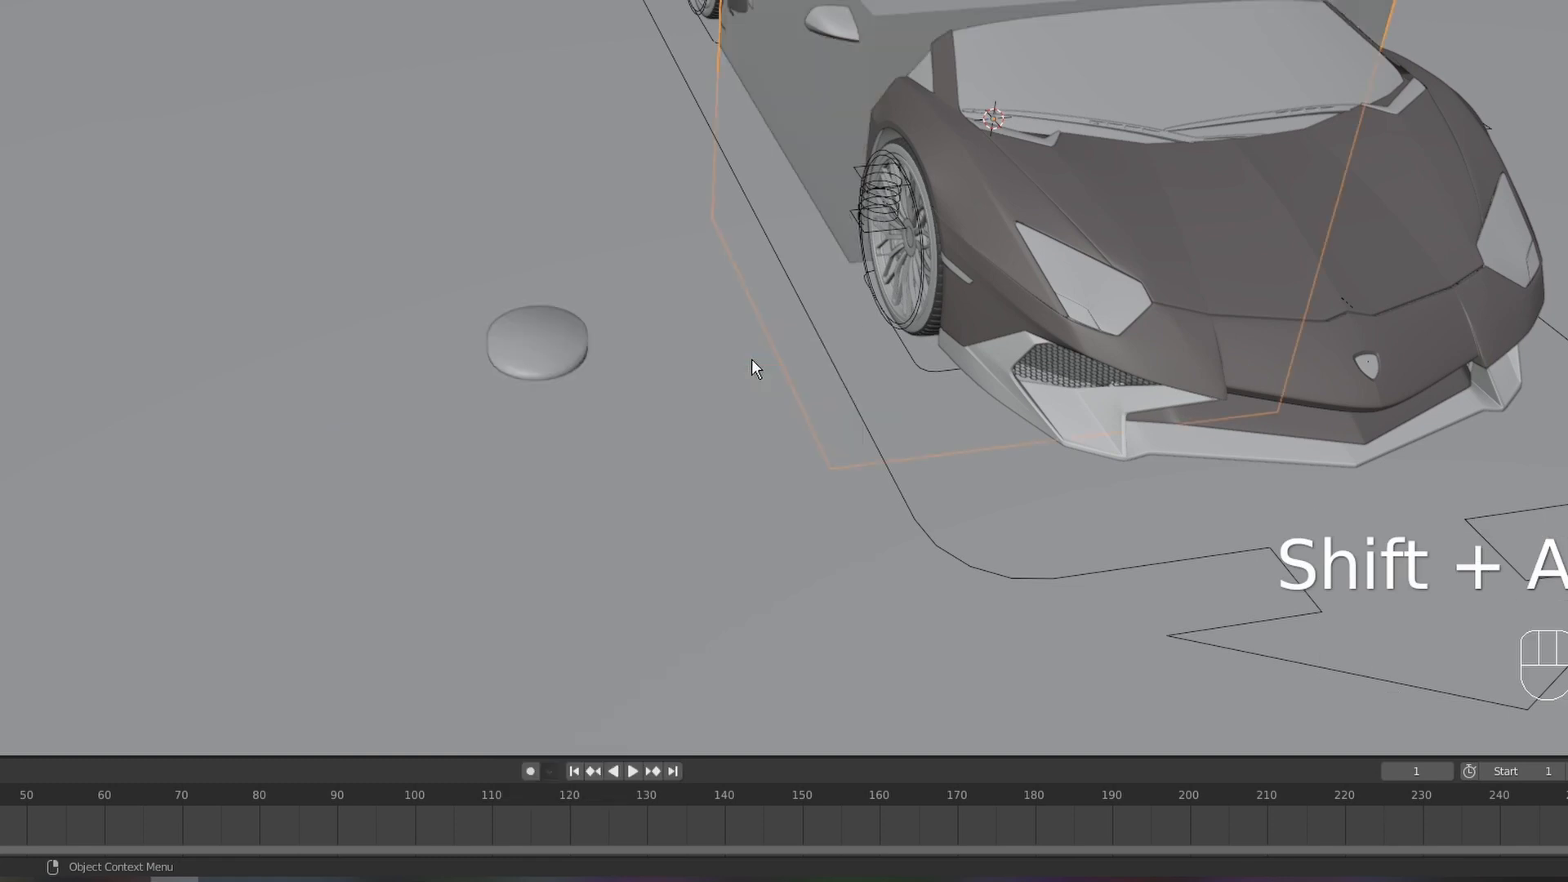
pyautogui.press('KP_7')
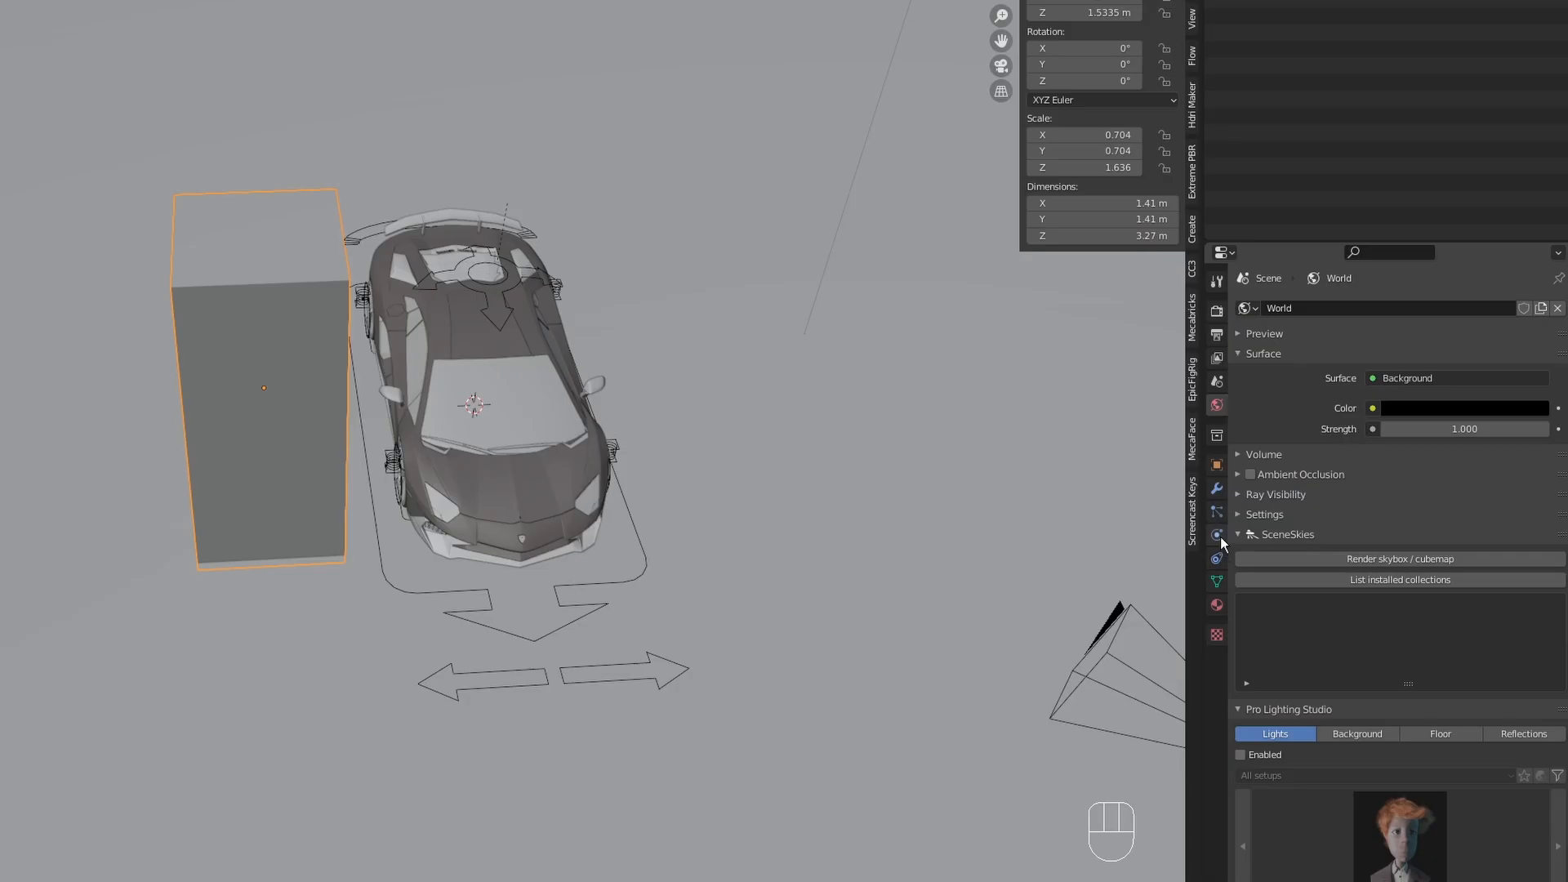
# - Enable Fluid physics on the cube and set its type to Domain
pyautogui.click(1217, 535)
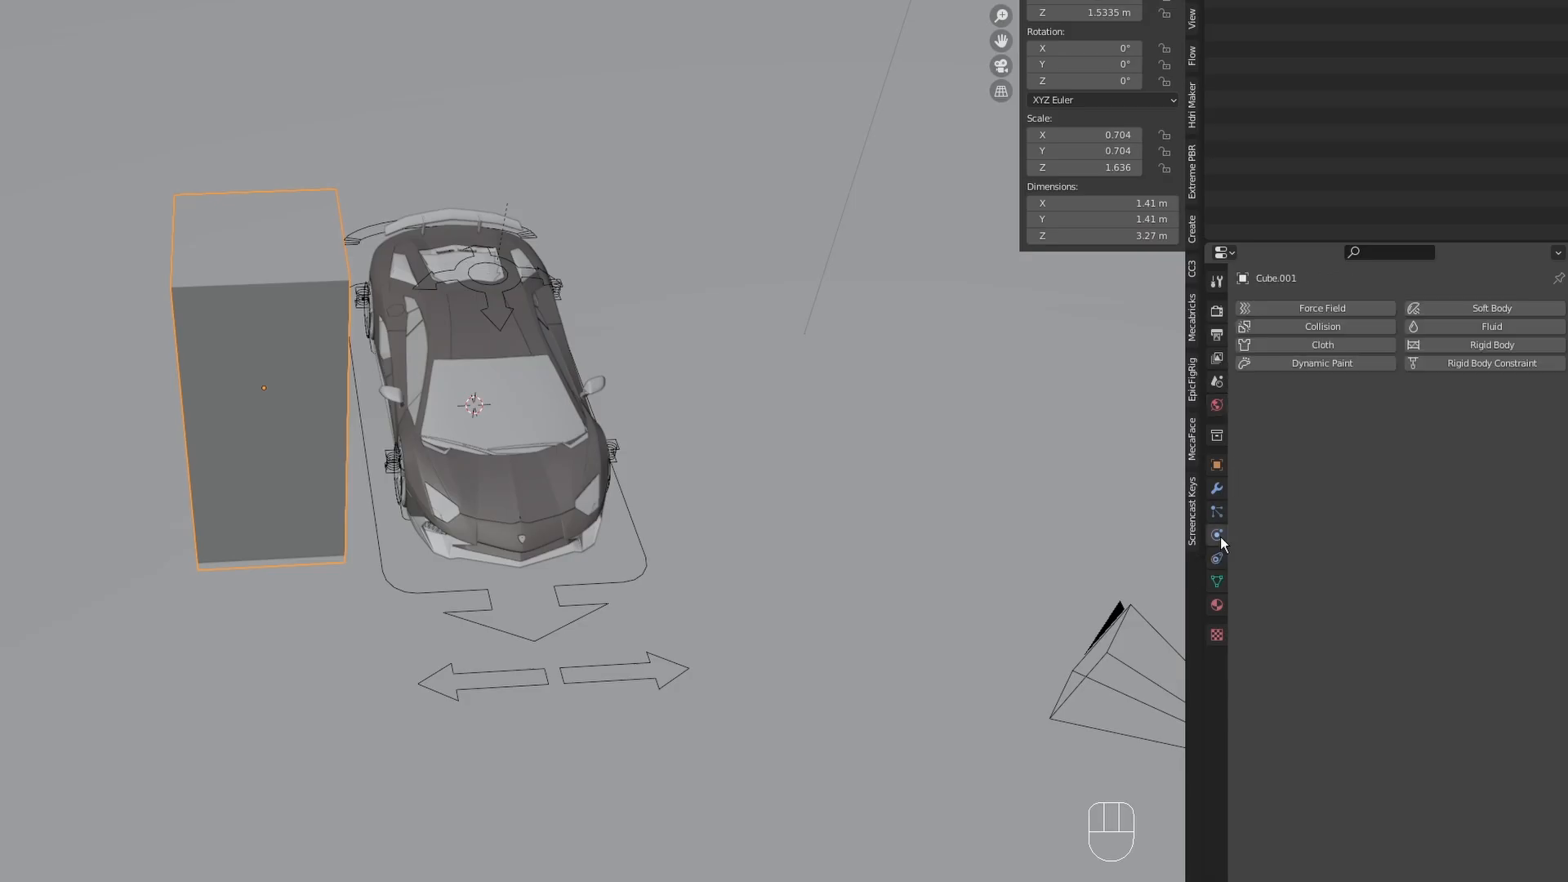
pyautogui.click(1482, 326)
pyautogui.click(1434, 412)
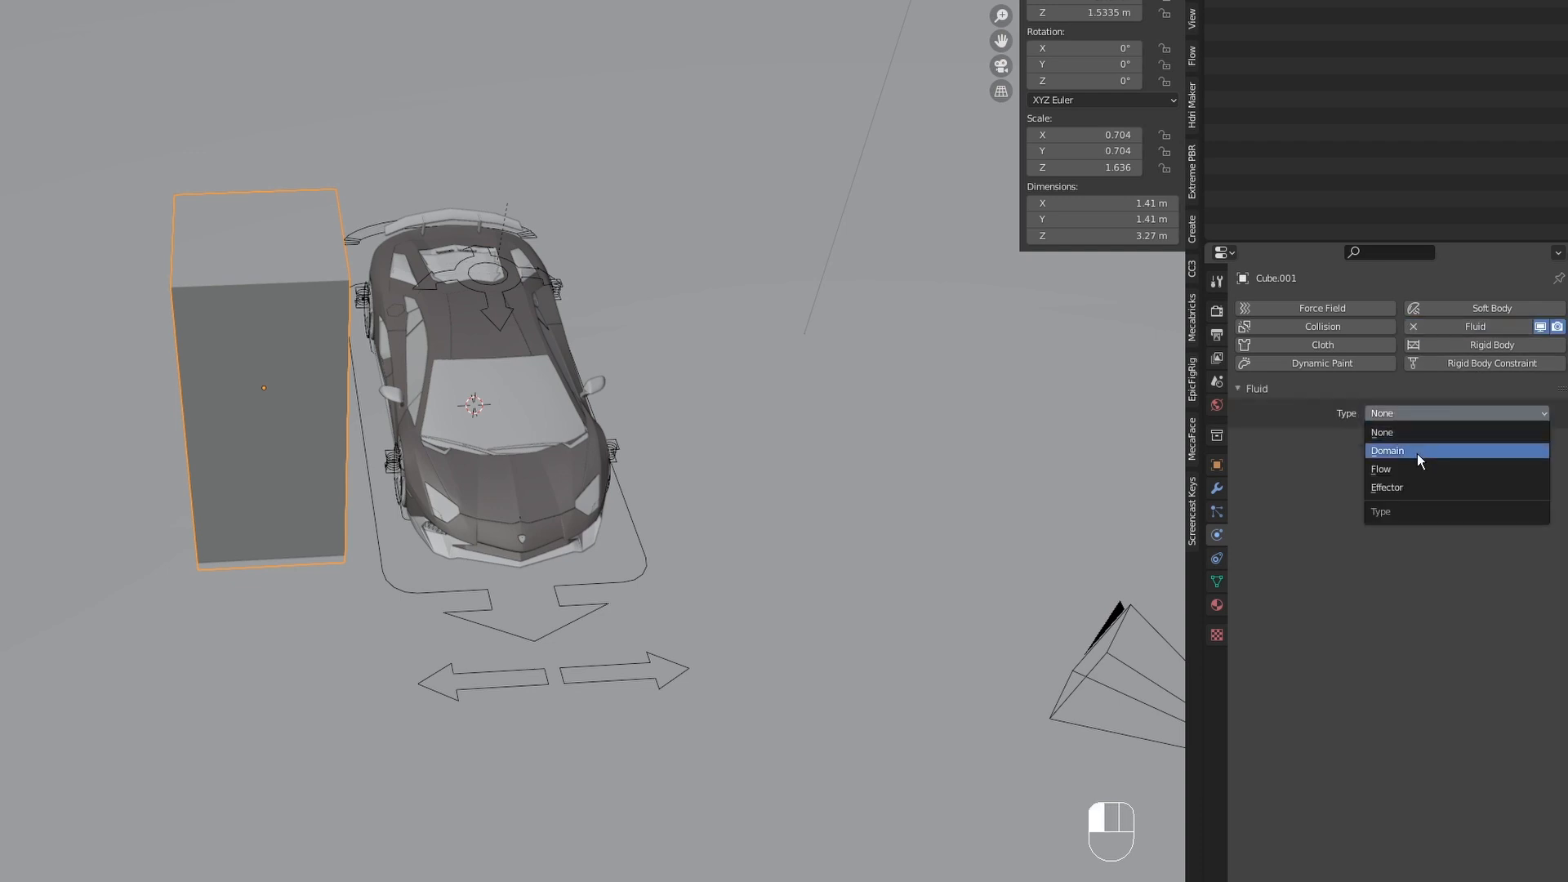
# - Stretch the cube along Z to a height of about 3.27 m
pyautogui.press('s')
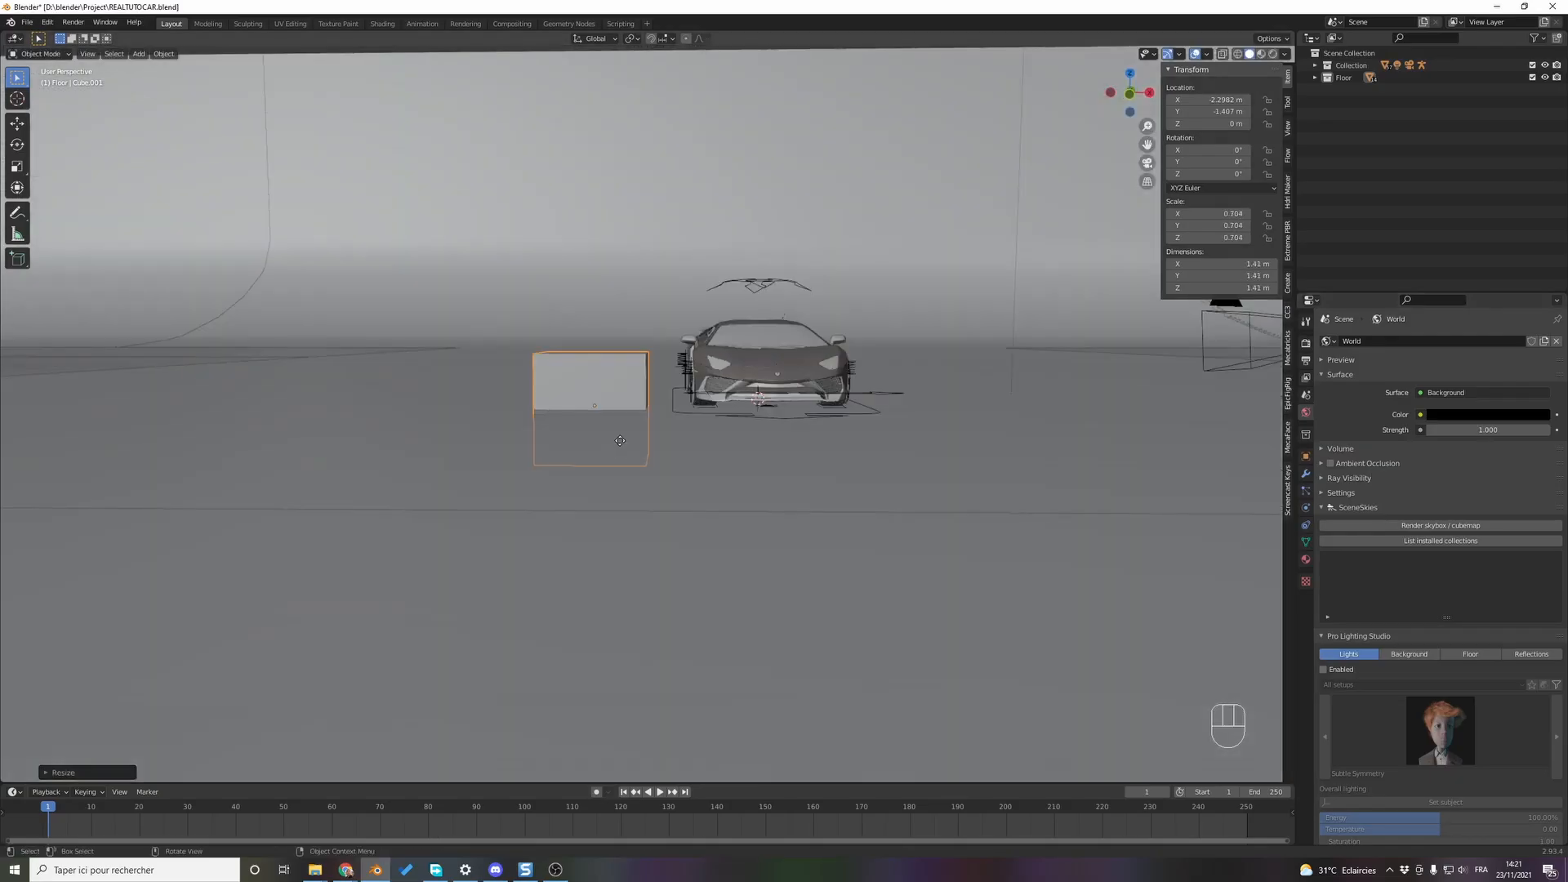
pyautogui.press('g')
pyautogui.press('z')
pyautogui.press('Escape')
pyautogui.press('s')
pyautogui.press('z')
pyautogui.click(666, 475)
# - Raise the stretched cube along Z to about 1.53 m so its base sits around the cylinder at floor level
pyautogui.press('g')
pyautogui.press('z')
pyautogui.click(702, 383)
pyautogui.moveTo(707, 396); pyautogui.dragTo(761, 493, button='middle')
pyautogui.press('g')
pyautogui.press('z')
pyautogui.click(729, 490)
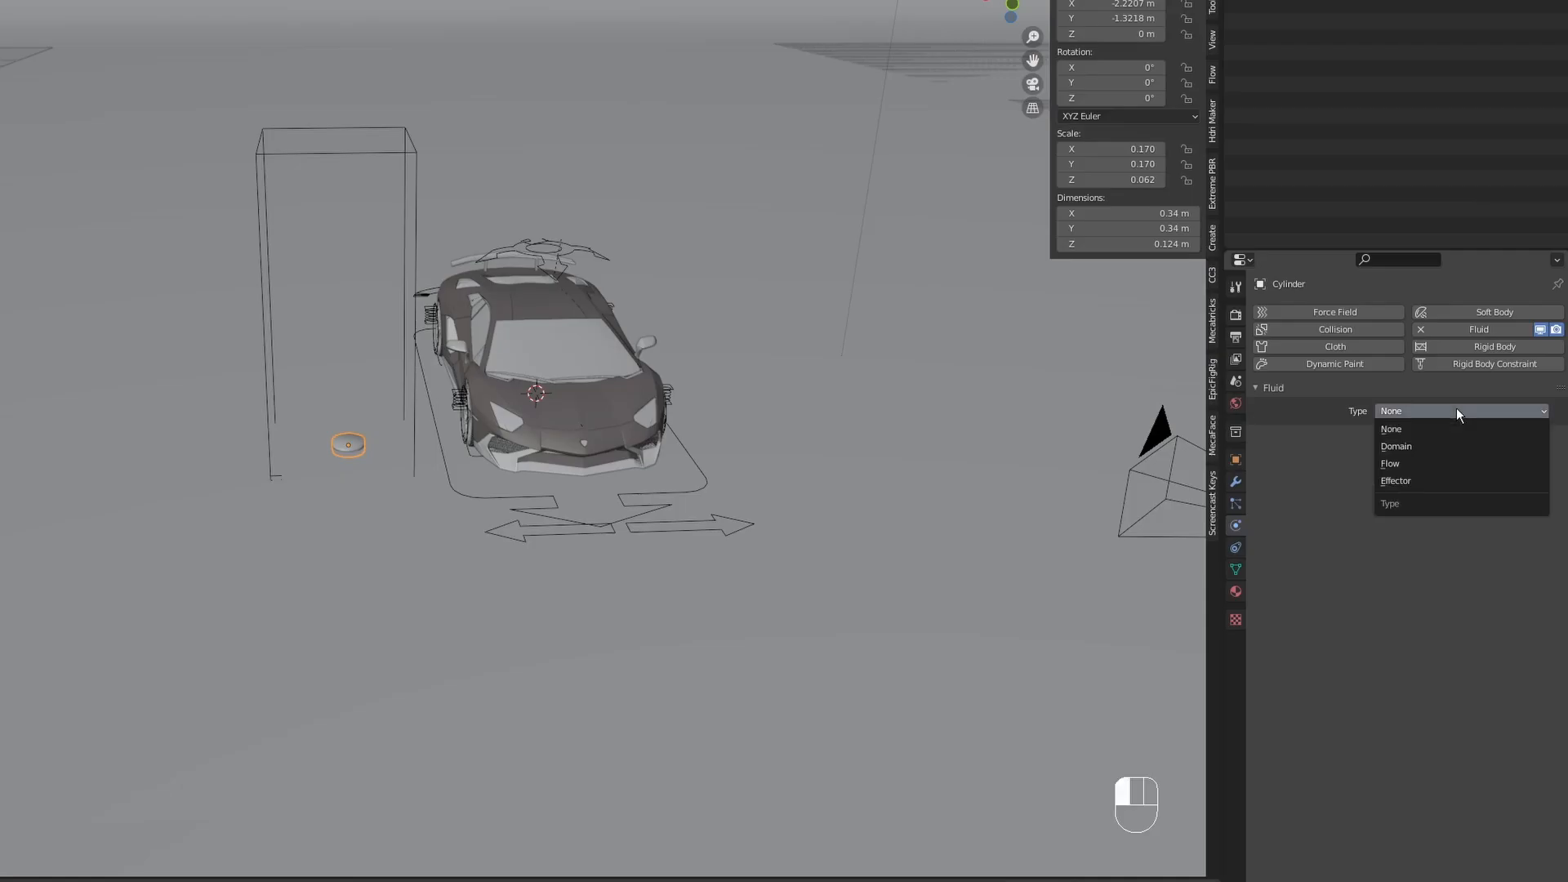
# - Make the cylinder a Flow object with Inflow behavior and set its Initial Temperature to 1.2
pyautogui.click(1443, 464)
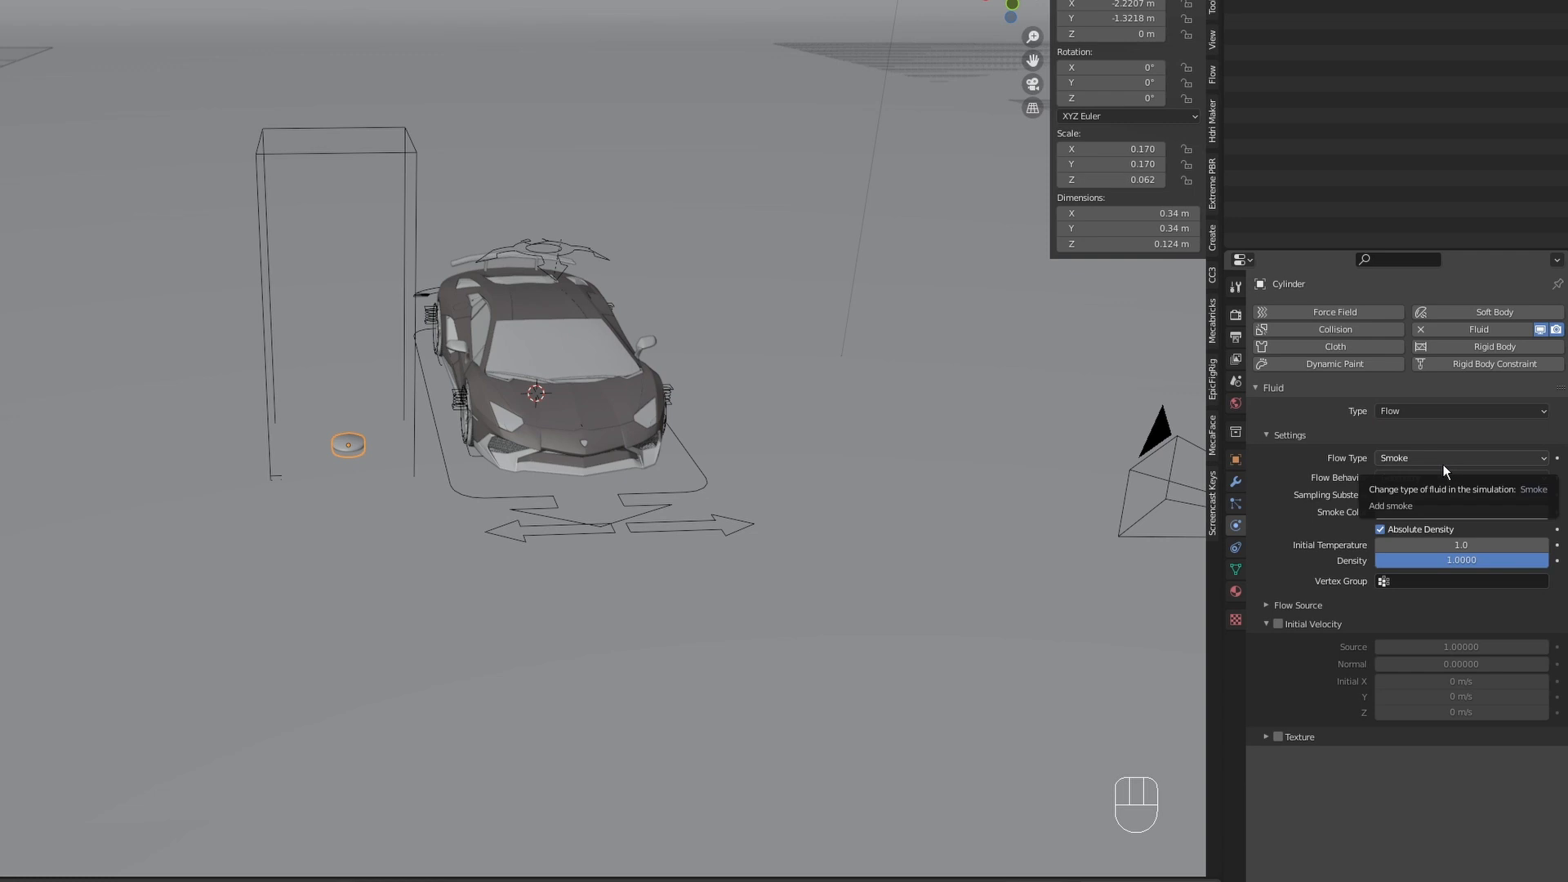
pyautogui.click(1425, 478)
pyautogui.click(1418, 494)
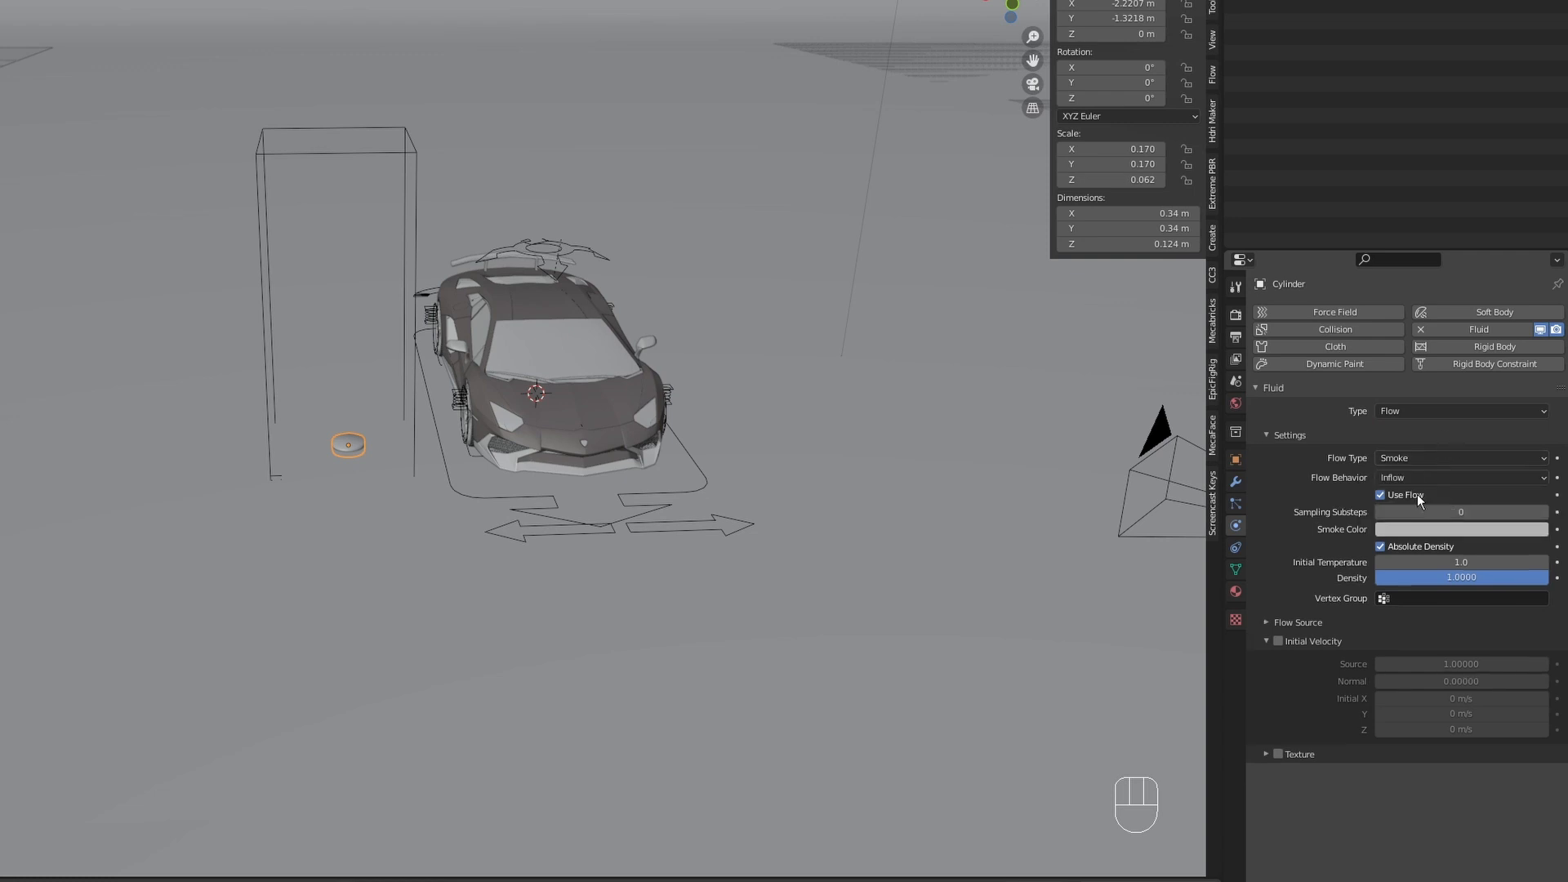
pyautogui.click(1438, 564)
pyautogui.write('1')
pyautogui.press('Return')
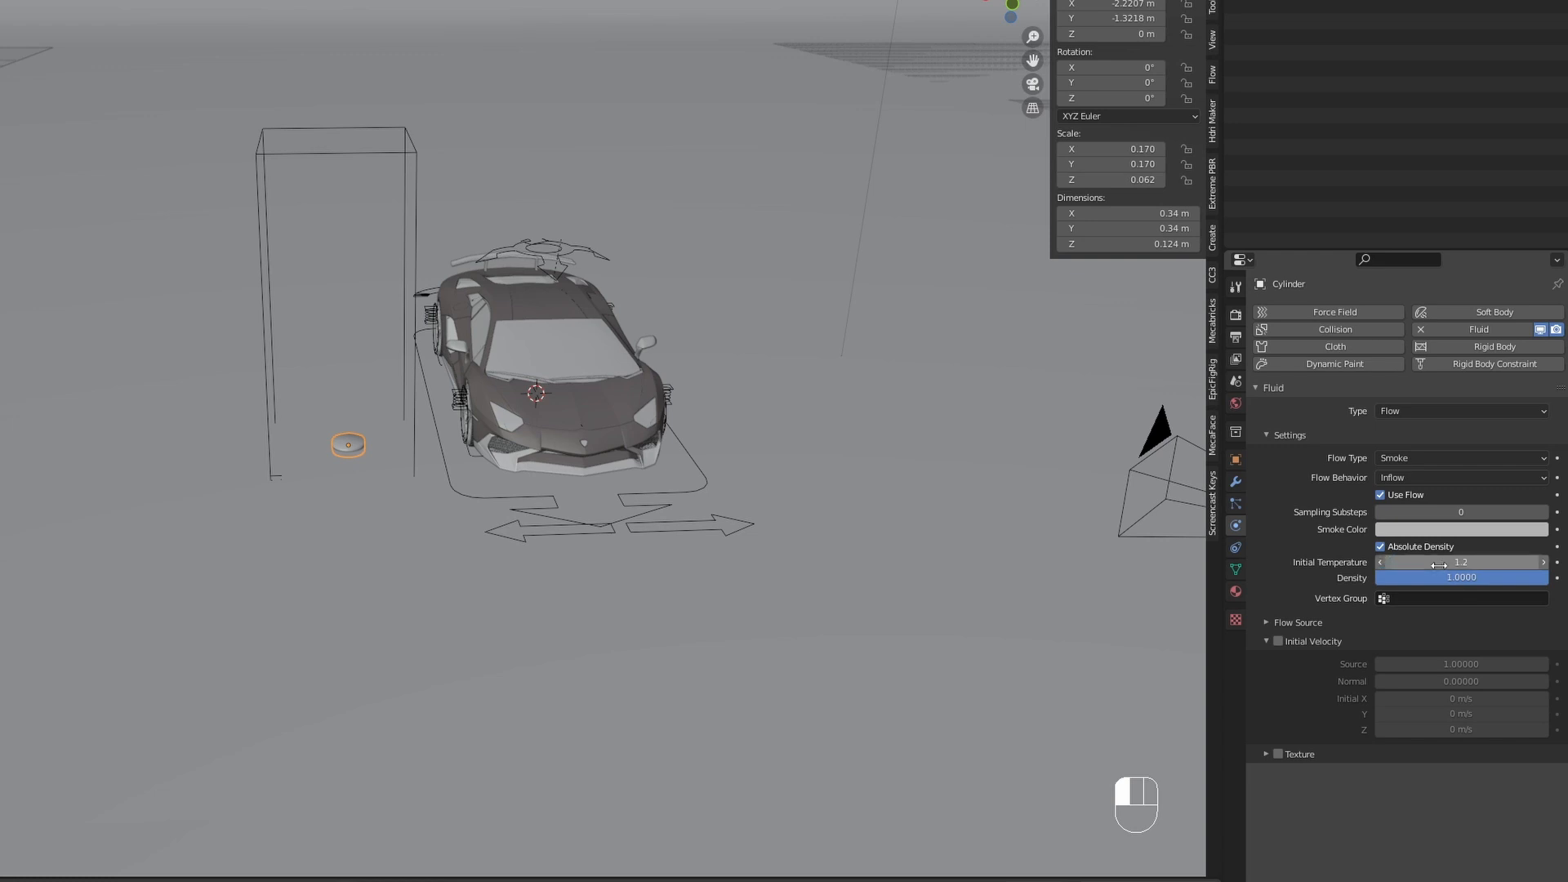
# - Set the cylinder's flow source Surface Emission to 0.6
pyautogui.click(1417, 622)
pyautogui.click(1421, 684)
pyautogui.write('0.6')
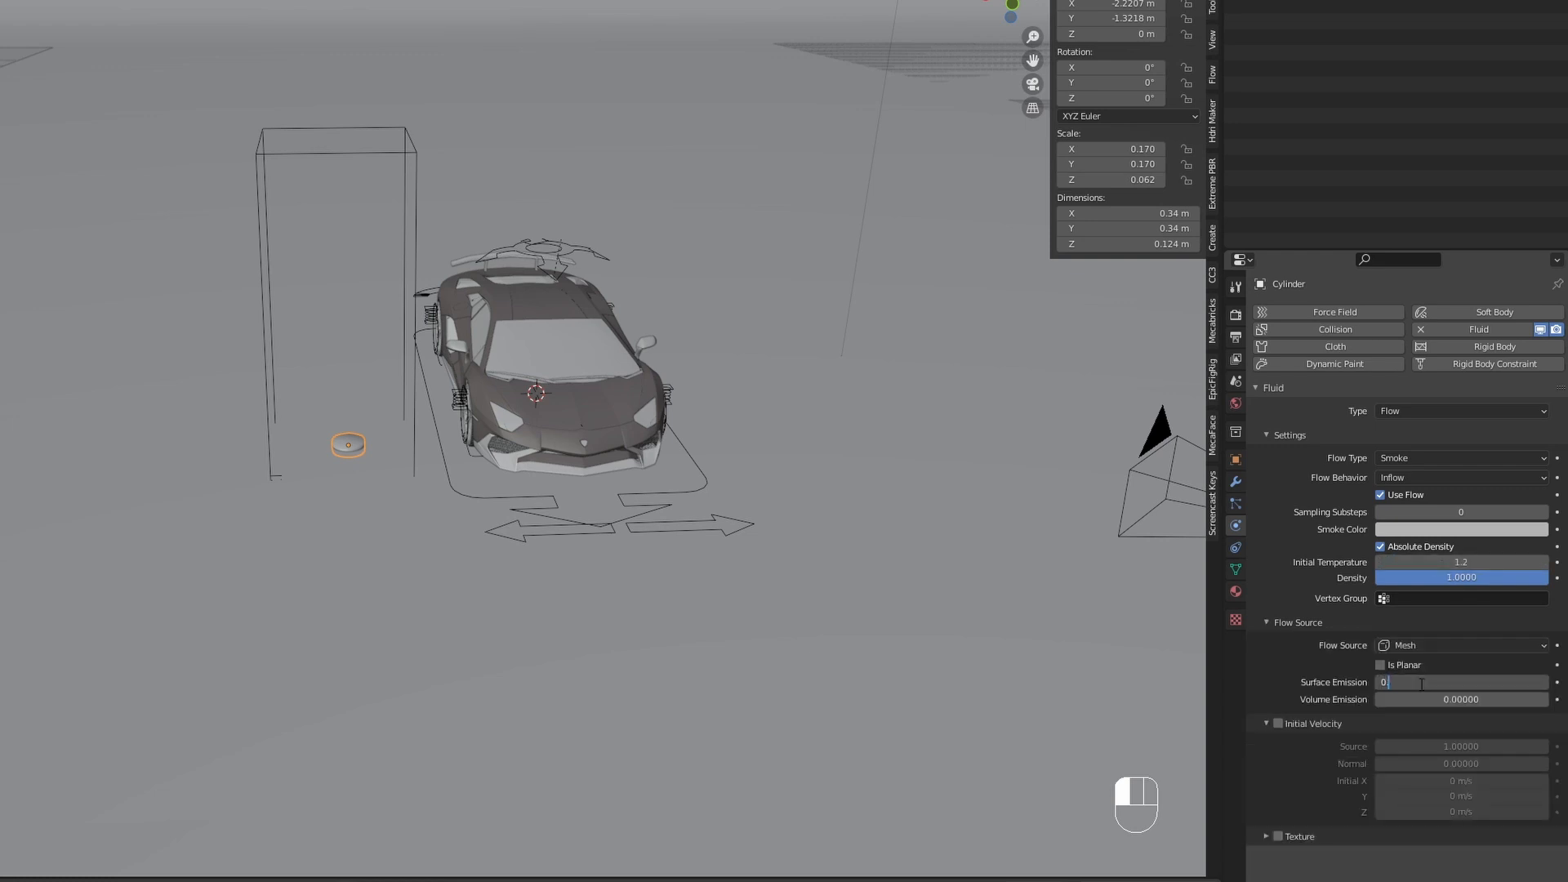
pyautogui.press('Return')
# - Enable the cylinder's flow texture and create a new Clouds texture with a Contrast of 5
pyautogui.click(1279, 836)
pyautogui.click(1235, 619)
pyautogui.click(1388, 333)
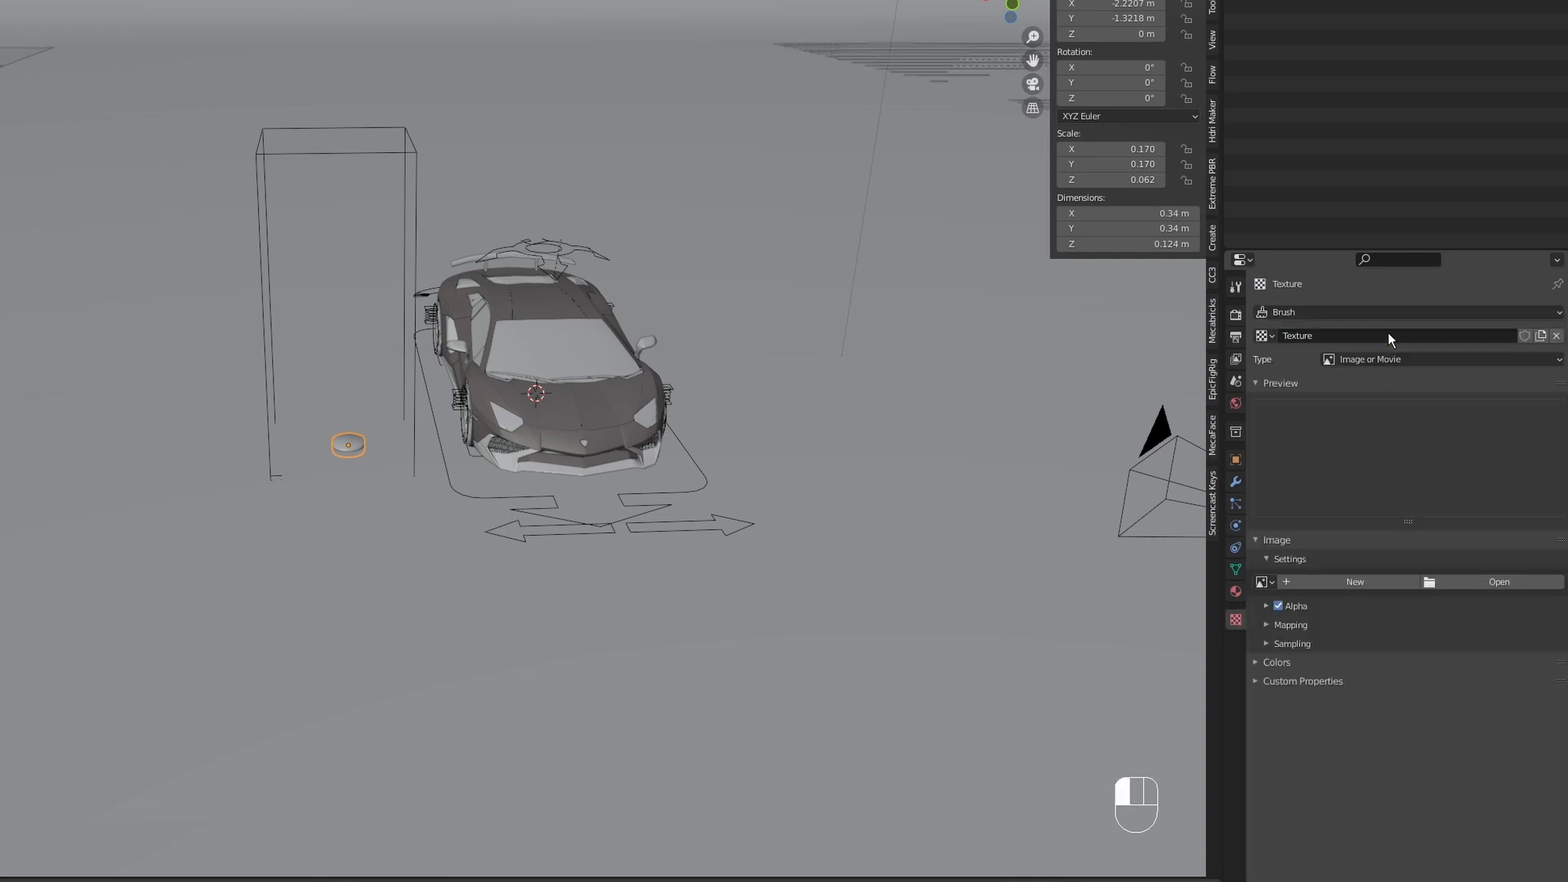
pyautogui.click(1391, 359)
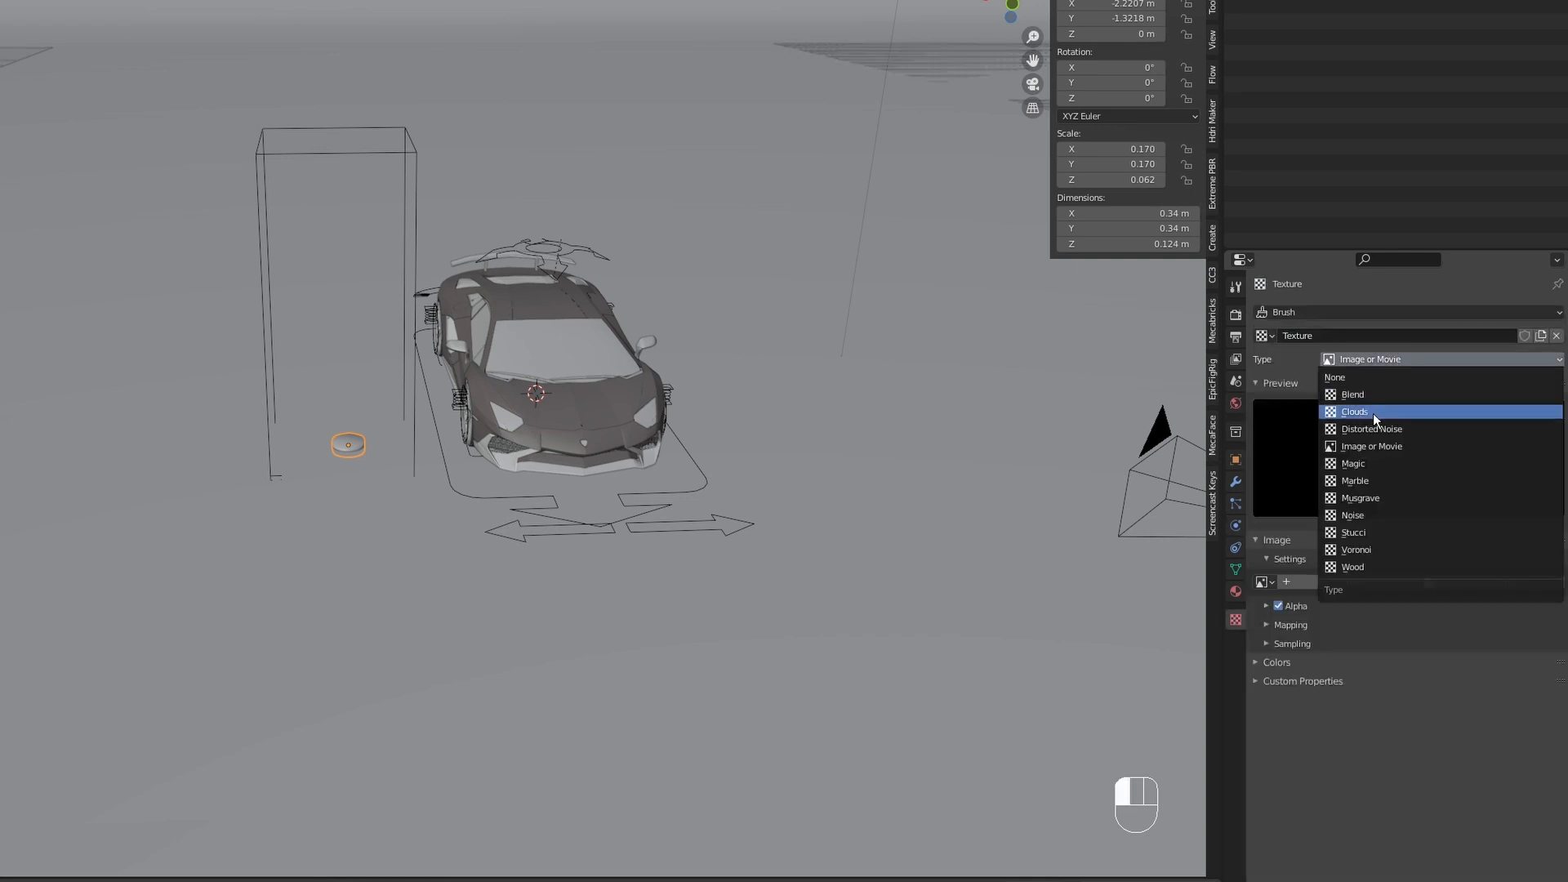
pyautogui.click(1373, 412)
pyautogui.click(1425, 803)
pyautogui.write('5')
pyautogui.press('Return')
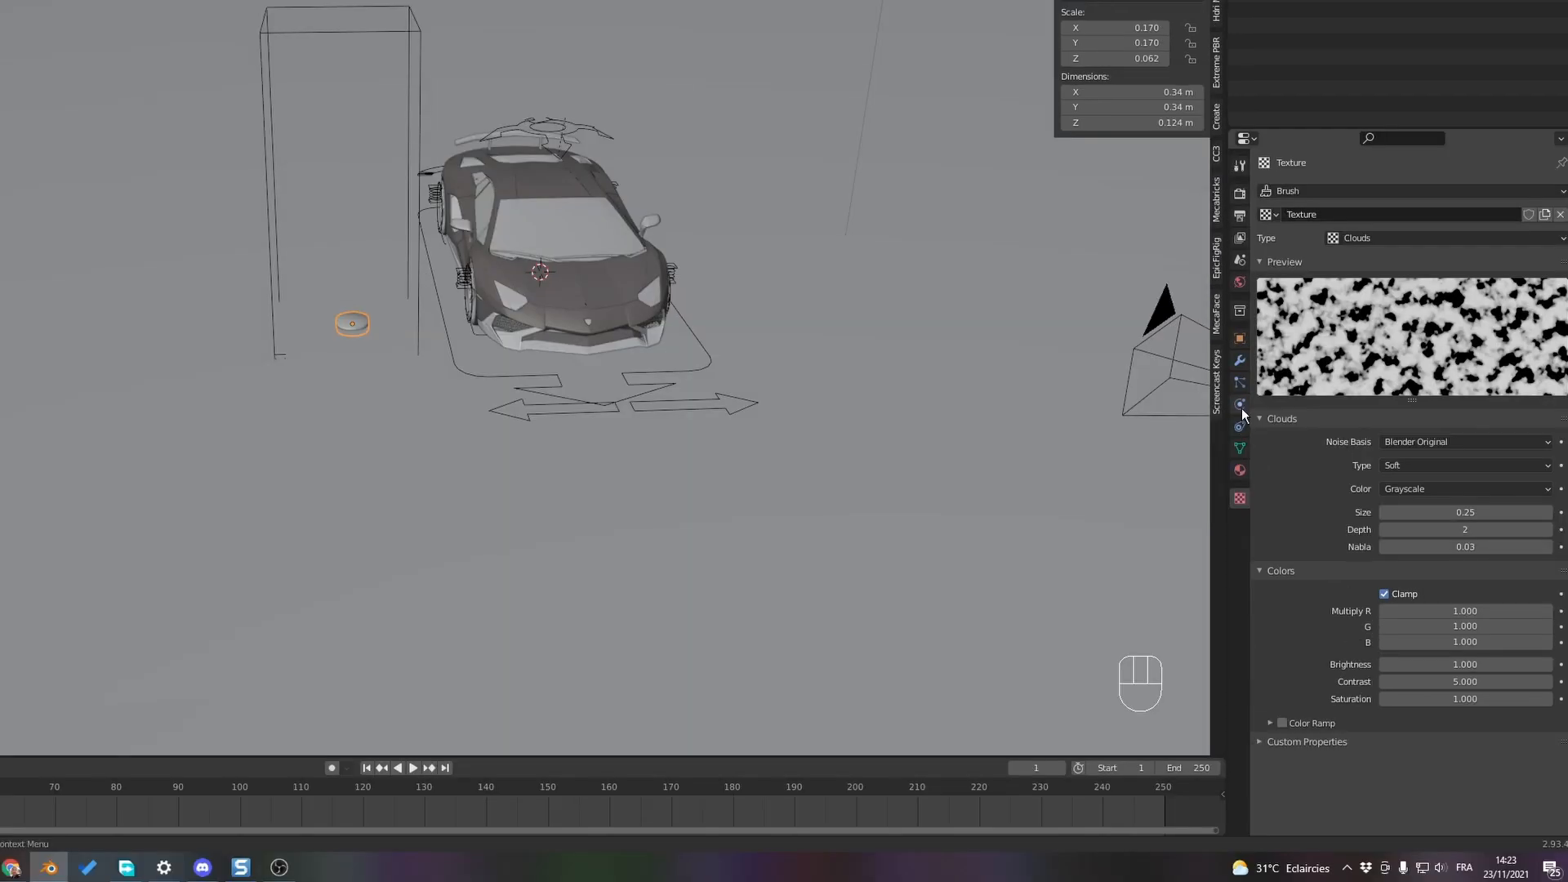
# - Assign the new Clouds texture to the cylinder's smoke flow
pyautogui.click(1235, 525)
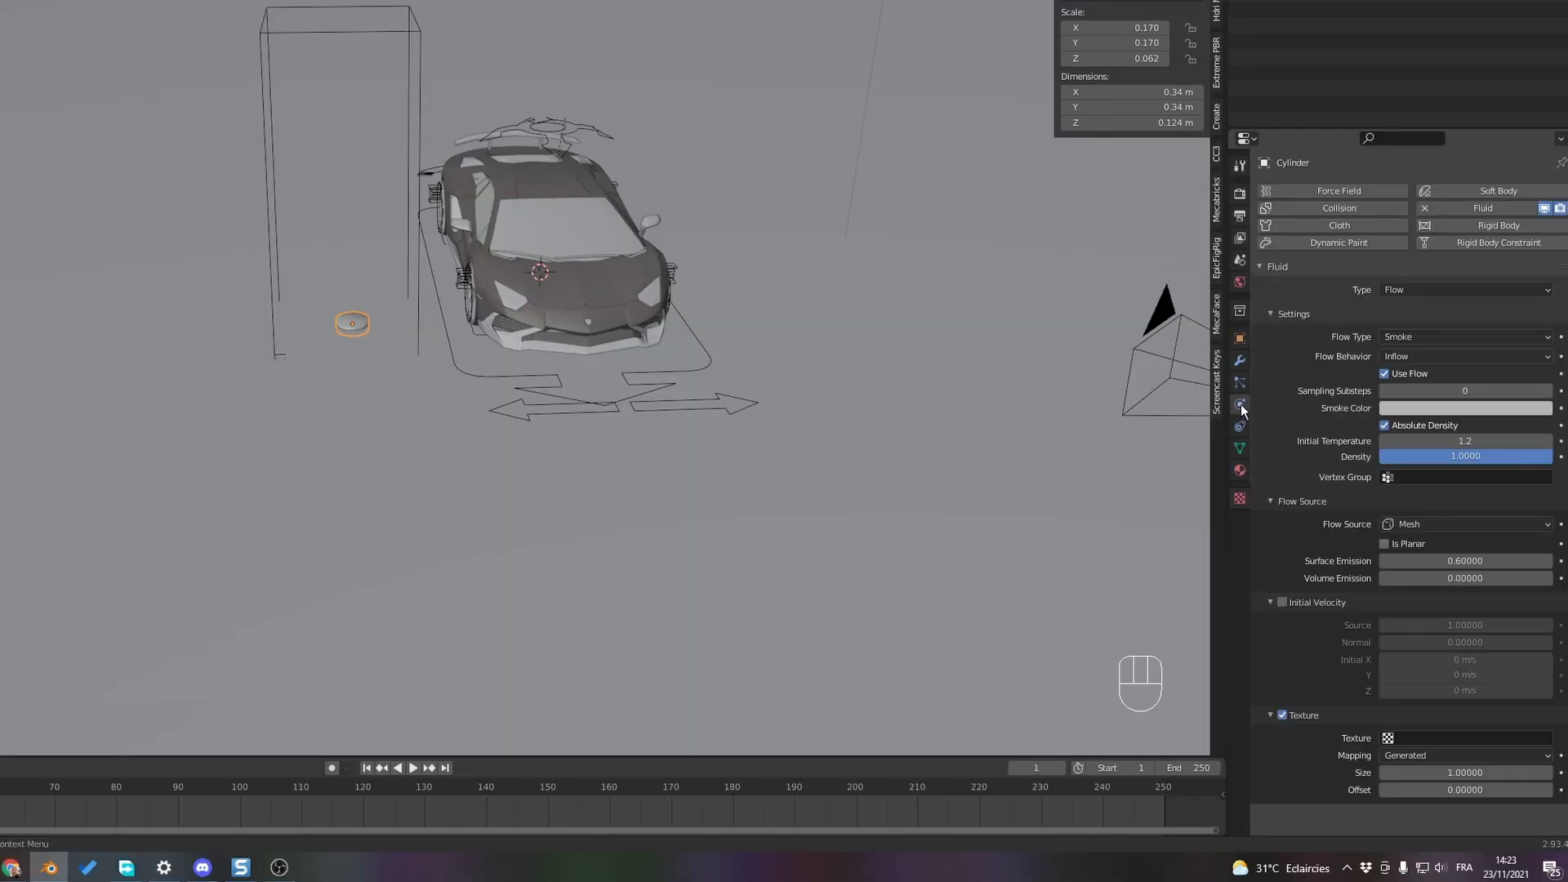
pyautogui.click(1415, 737)
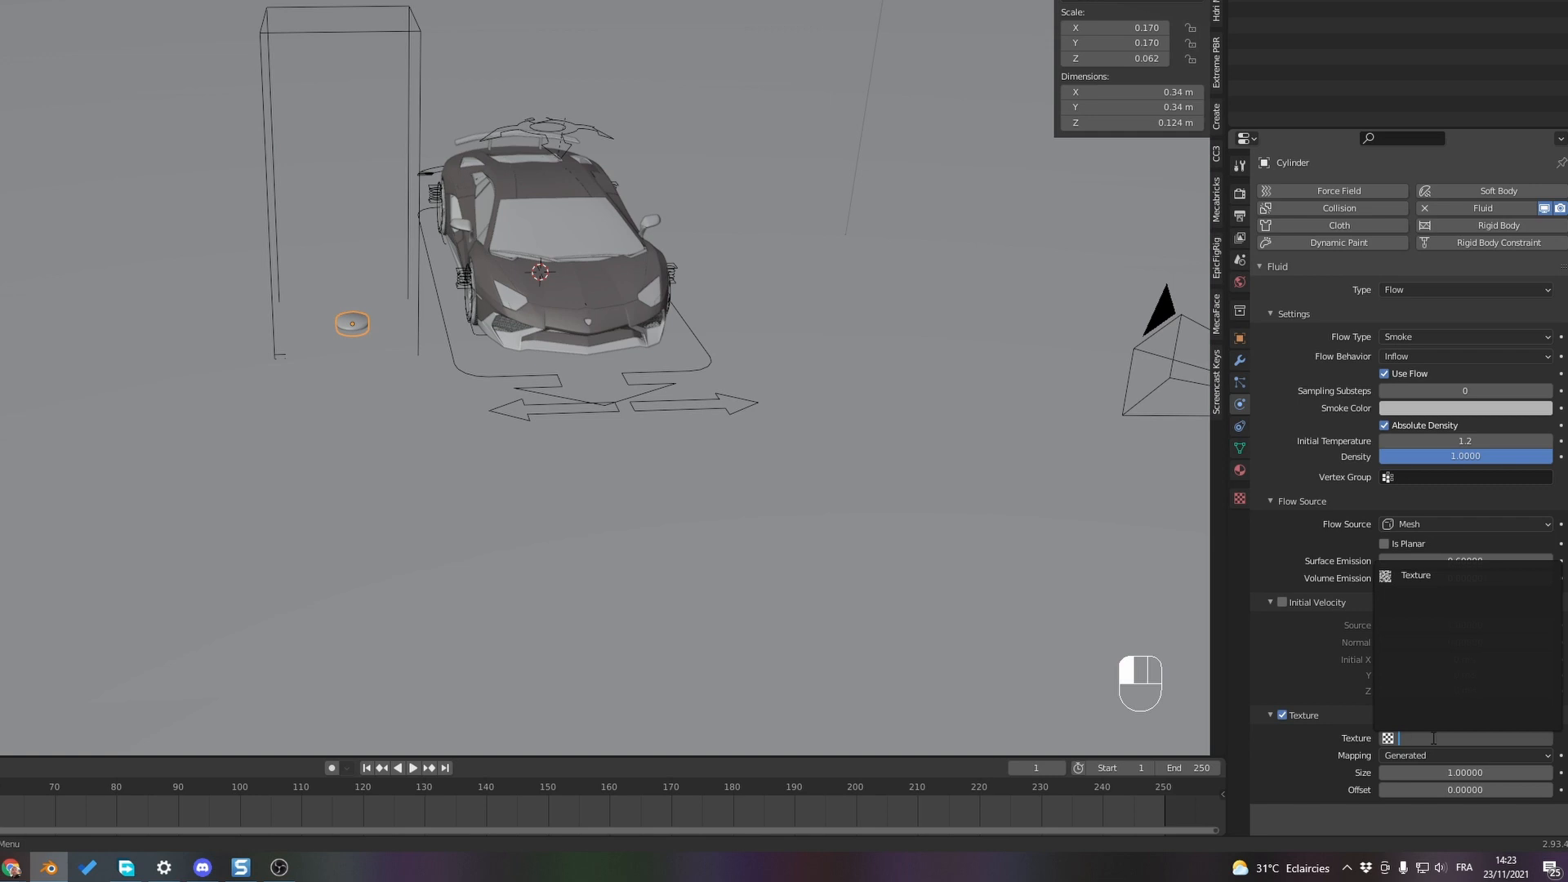
pyautogui.click(1425, 576)
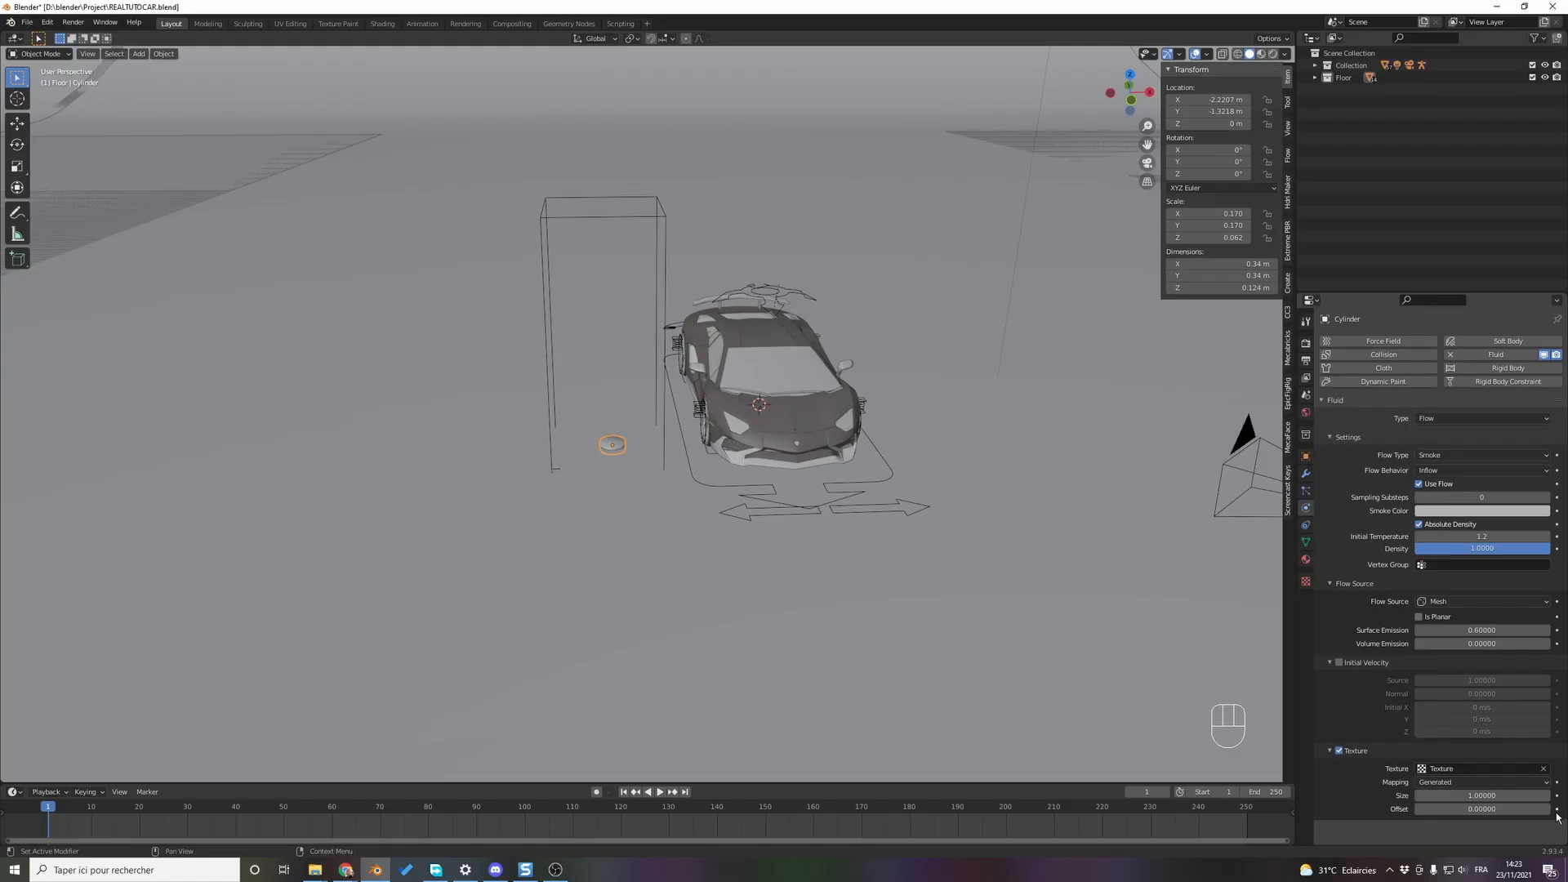
# - Animate the flow texture's Offset with a keyframe of 0 at frame 1 and a changed value keyframed at frame 250
pyautogui.click(1561, 790)
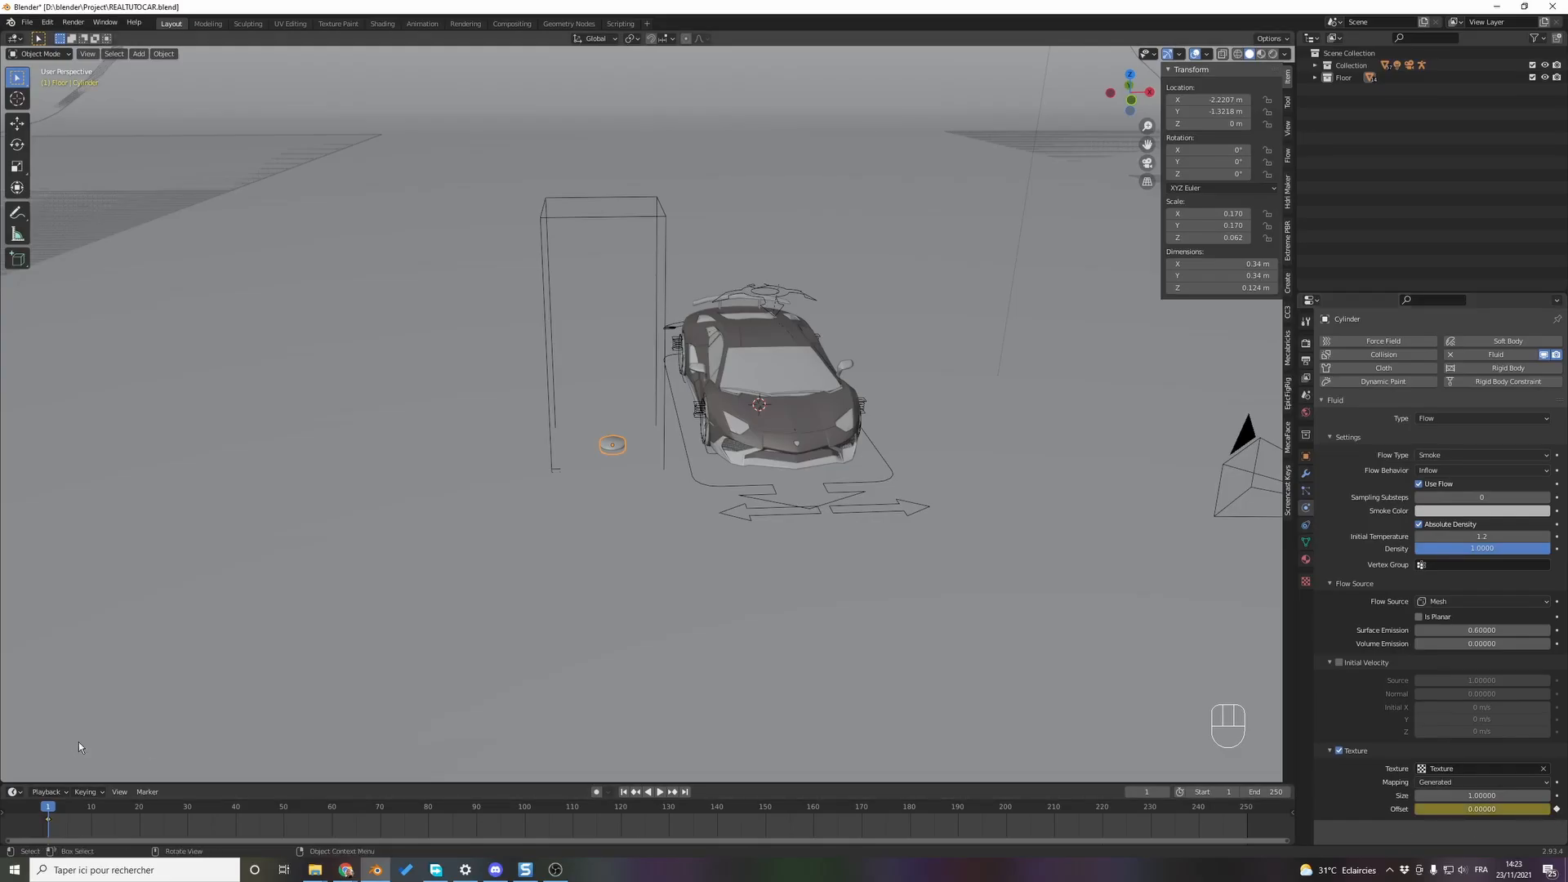
pyautogui.moveTo(939, 821); pyautogui.dragTo(1249, 851)
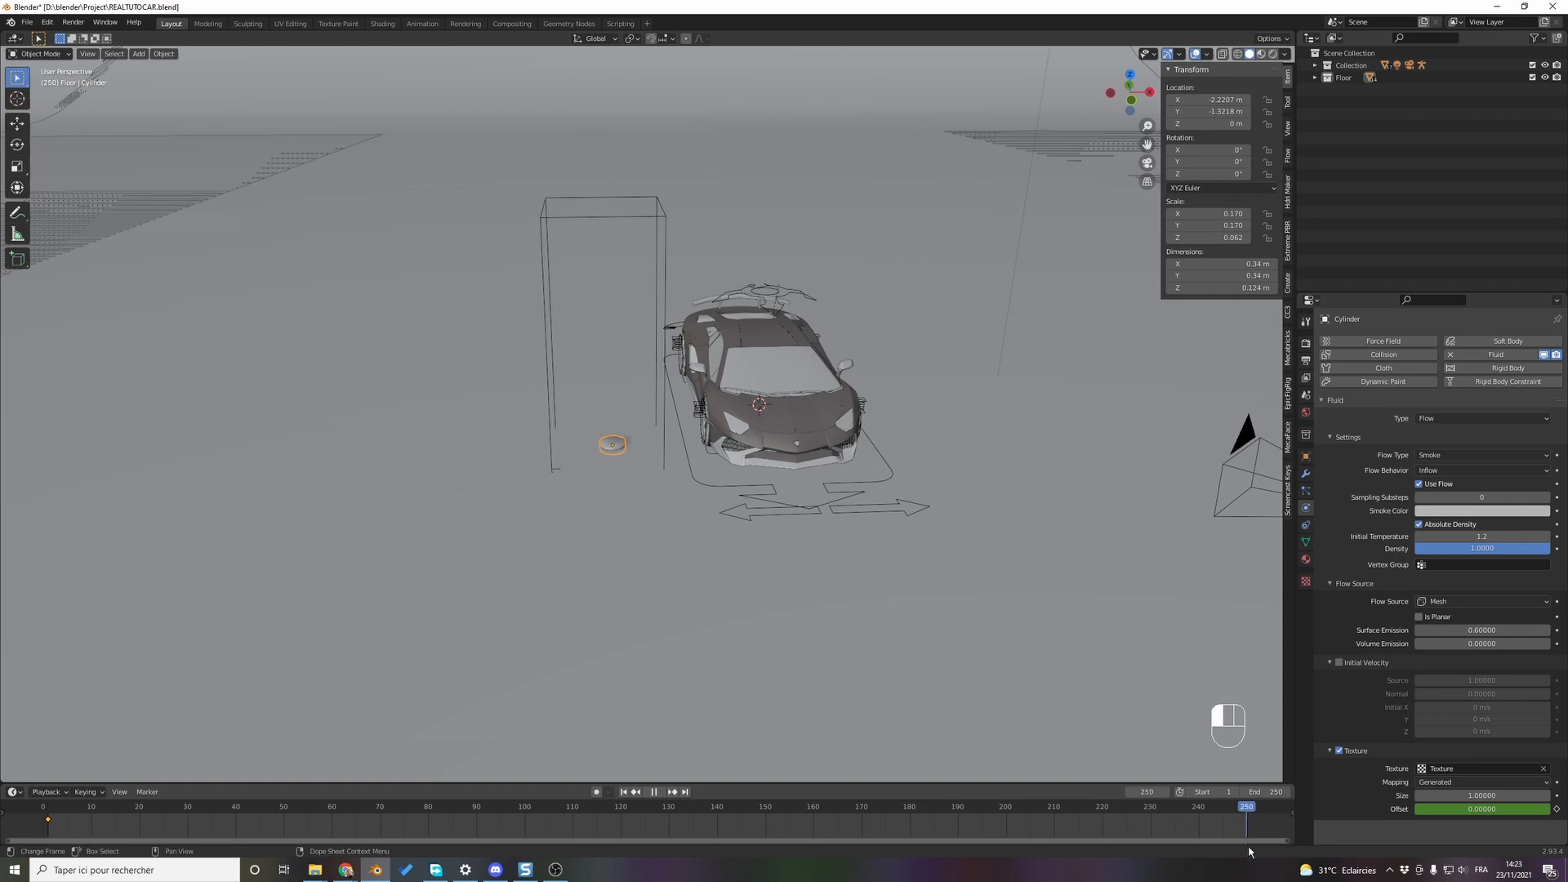
pyautogui.click(1472, 808)
pyautogui.write('0.0')
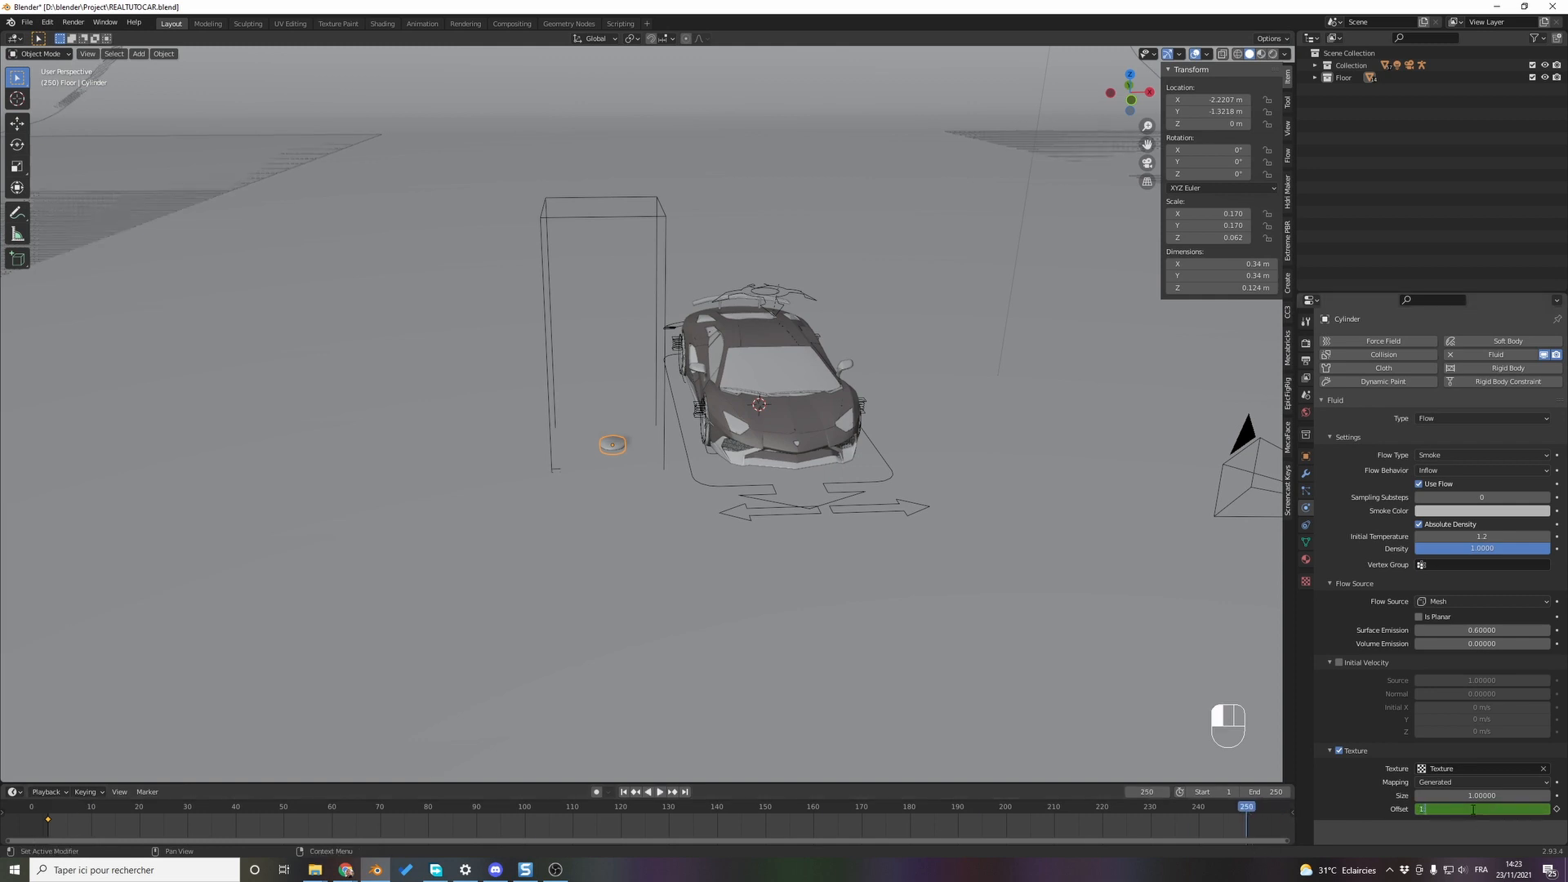
pyautogui.press('Return')
pyautogui.click(1556, 809)
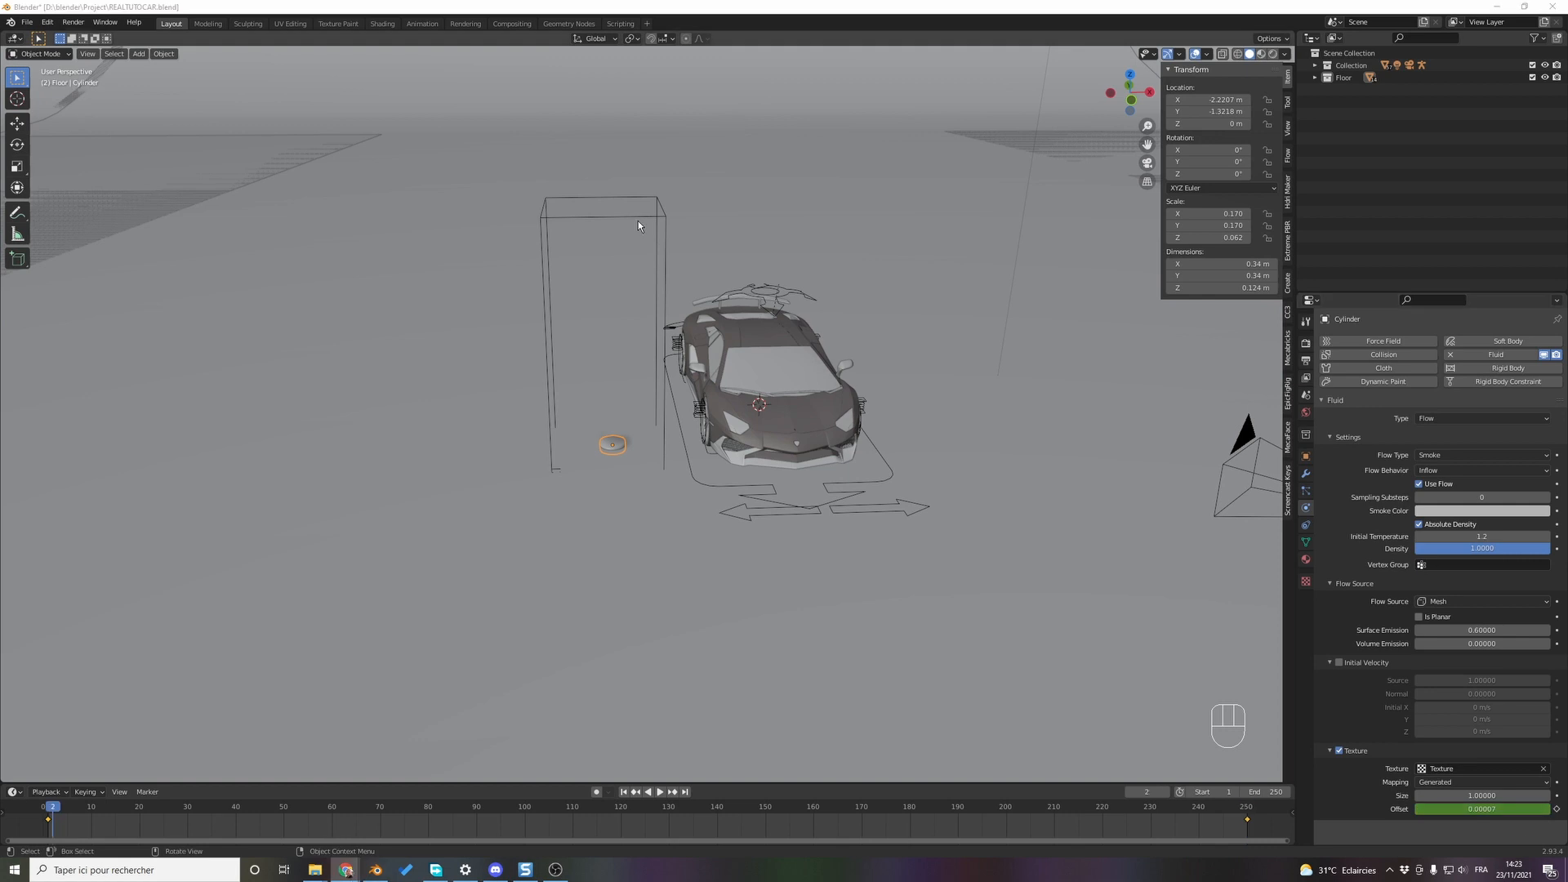
# - Set the domain cube's Resolution Divisions to 160 and its Time Scale to 0.4
pyautogui.click(639, 217)
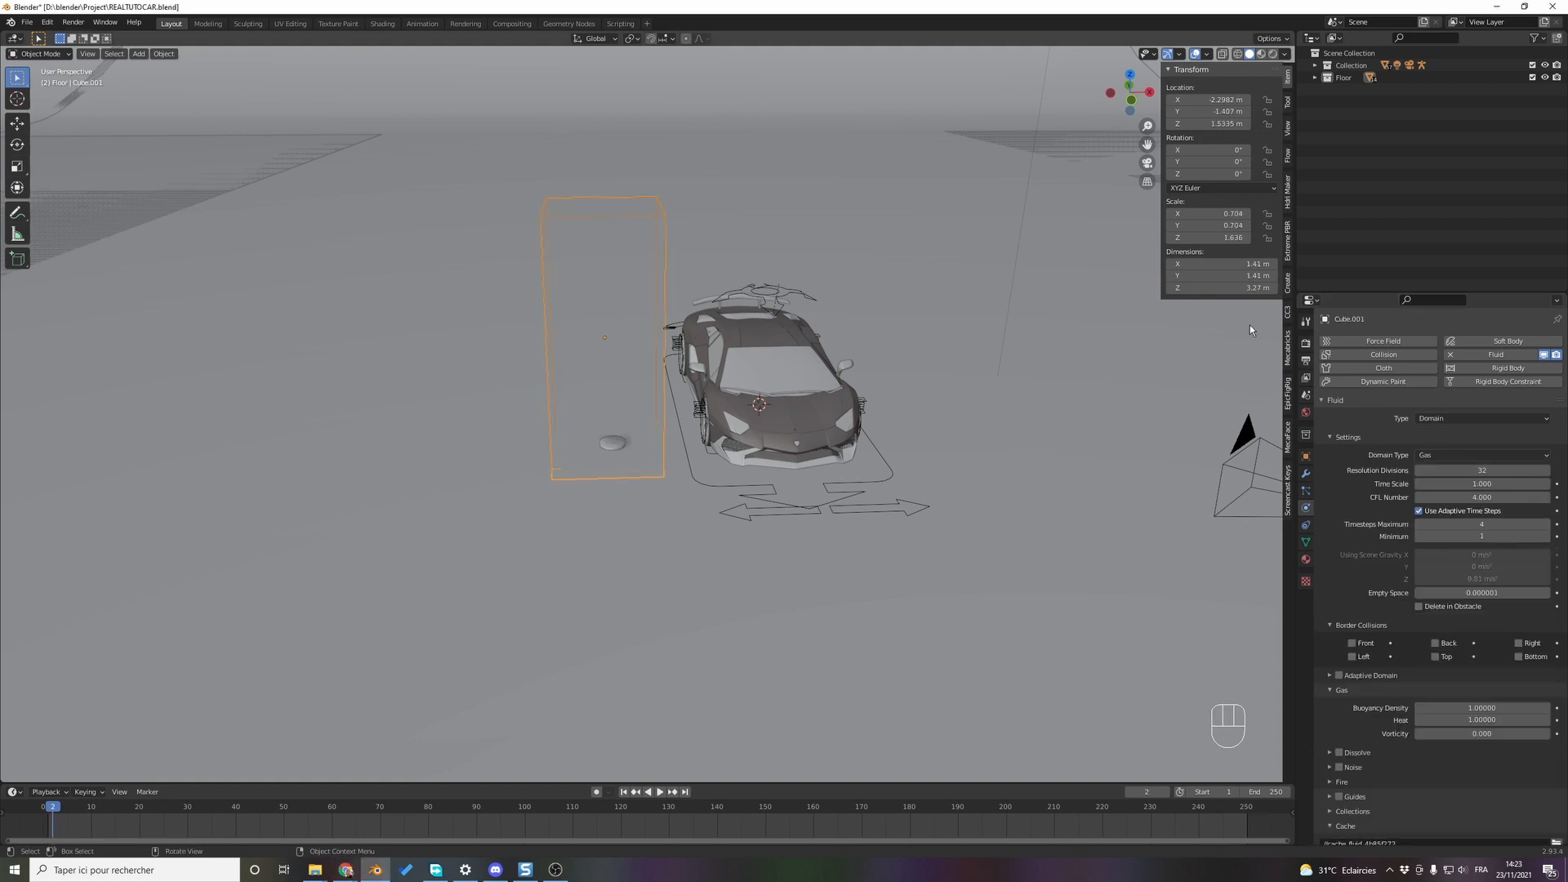
pyautogui.click(1479, 470)
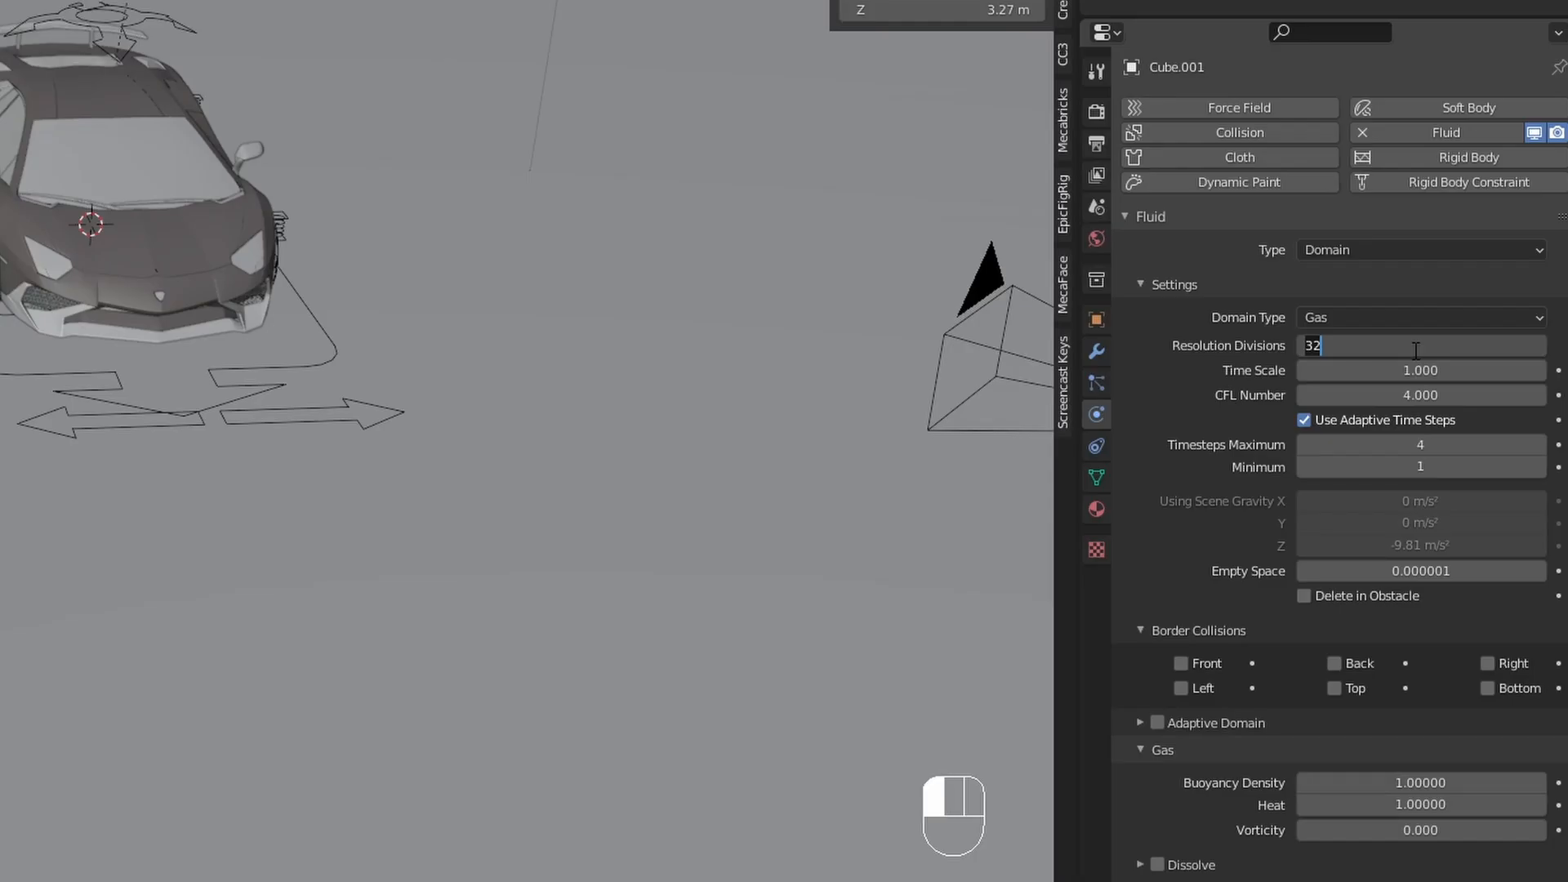
pyautogui.write('160')
pyautogui.press('Return')
pyautogui.click(1379, 378)
pyautogui.write('0.4')
pyautogui.press('Return')
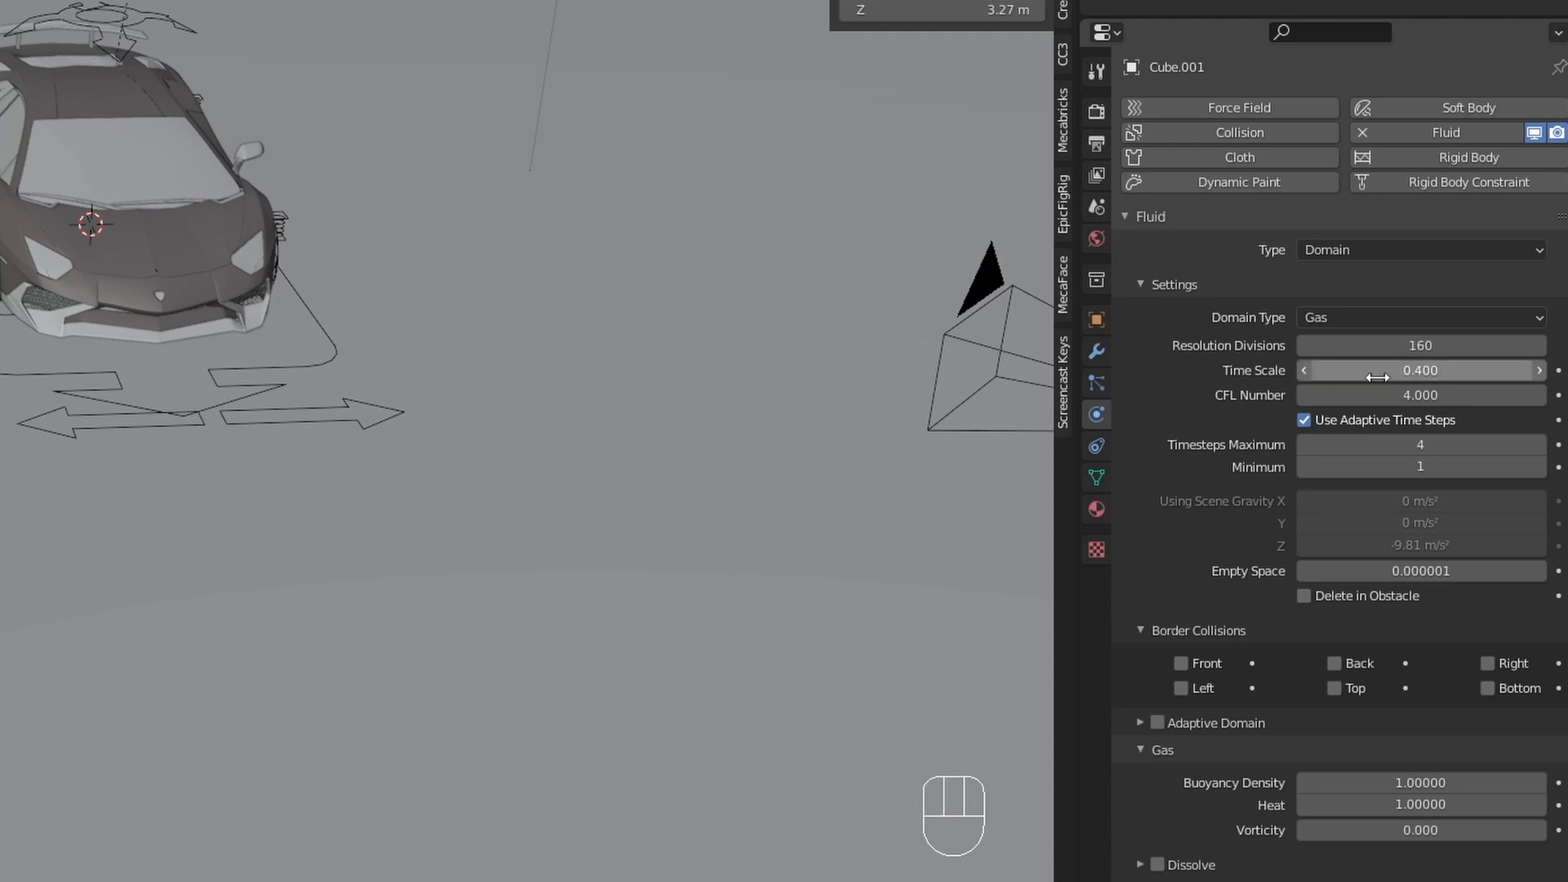
# - Enable Adaptive Domain for the smoke domain and set its Threshold to 0.001
pyautogui.click(1156, 722)
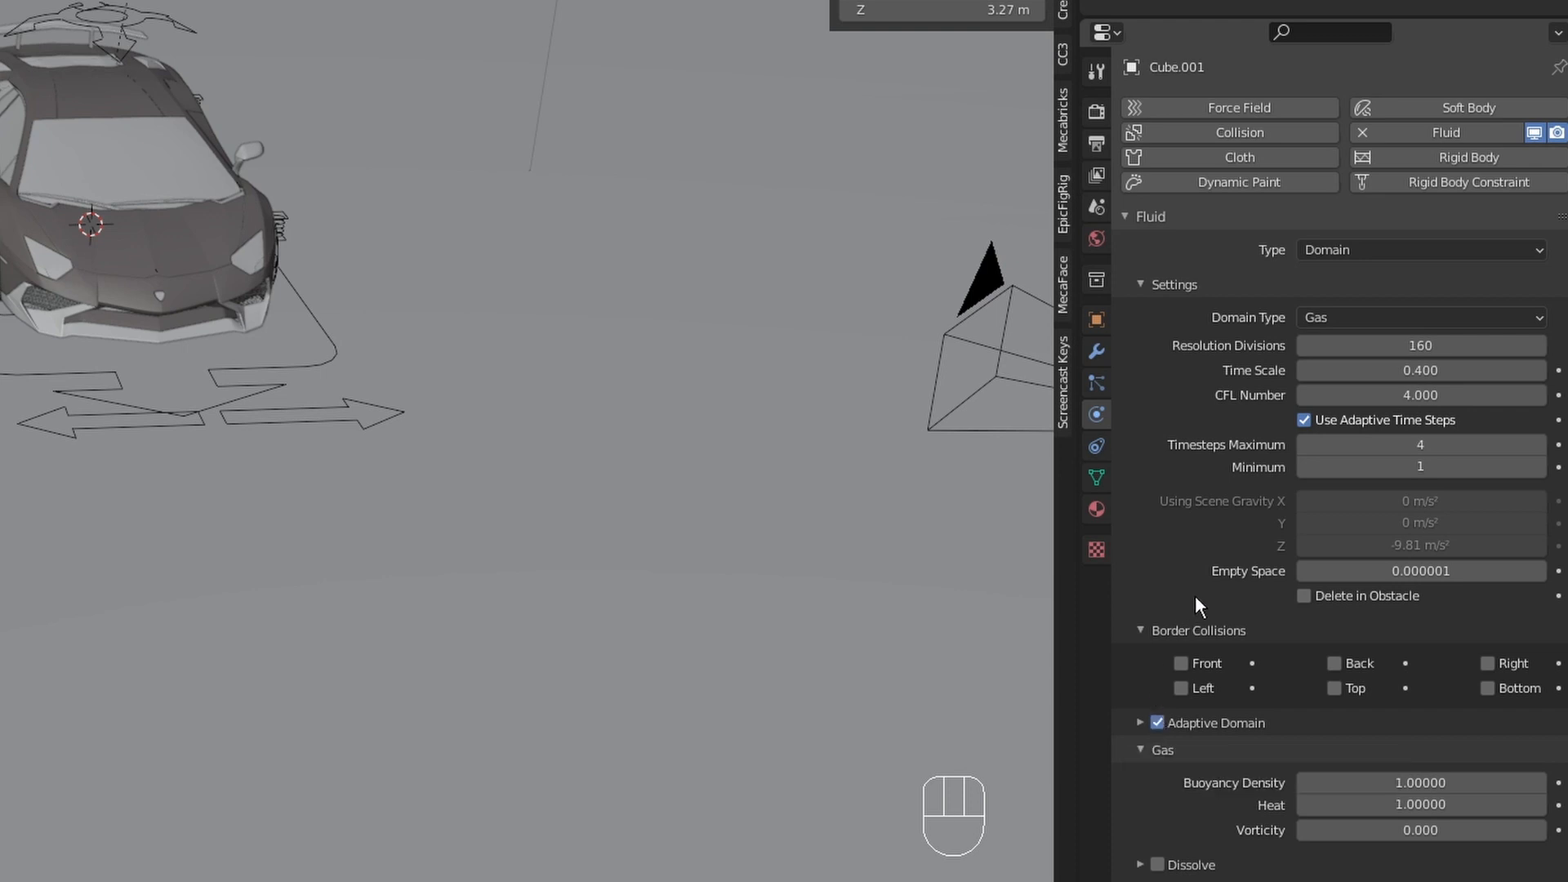
pyautogui.click(1208, 722)
pyautogui.doubleClick(1381, 815)
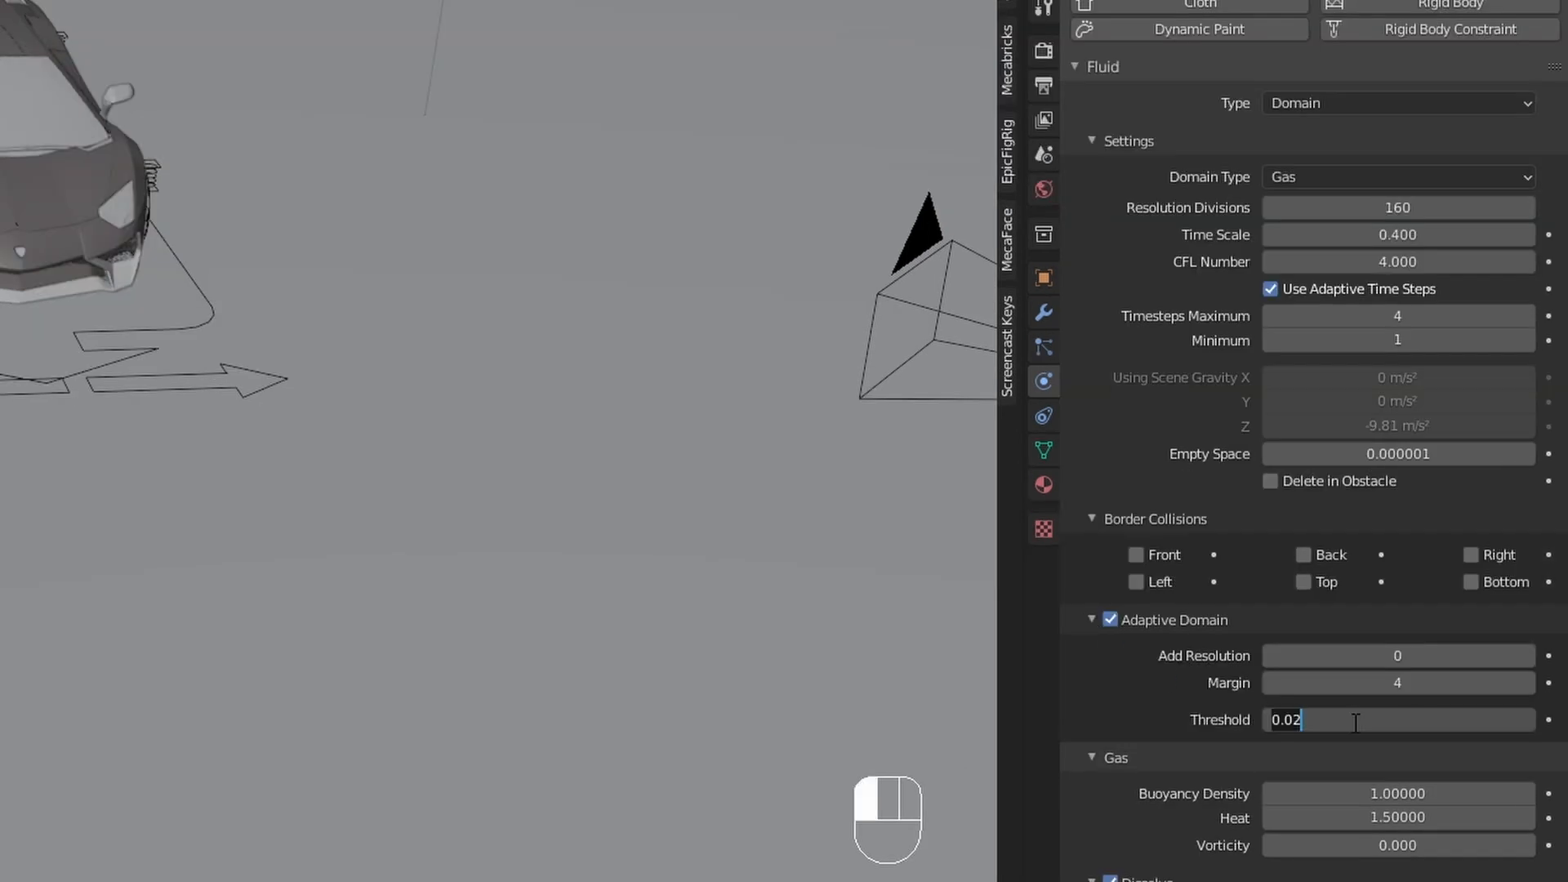
pyautogui.write('0.001')
pyautogui.press('Return')
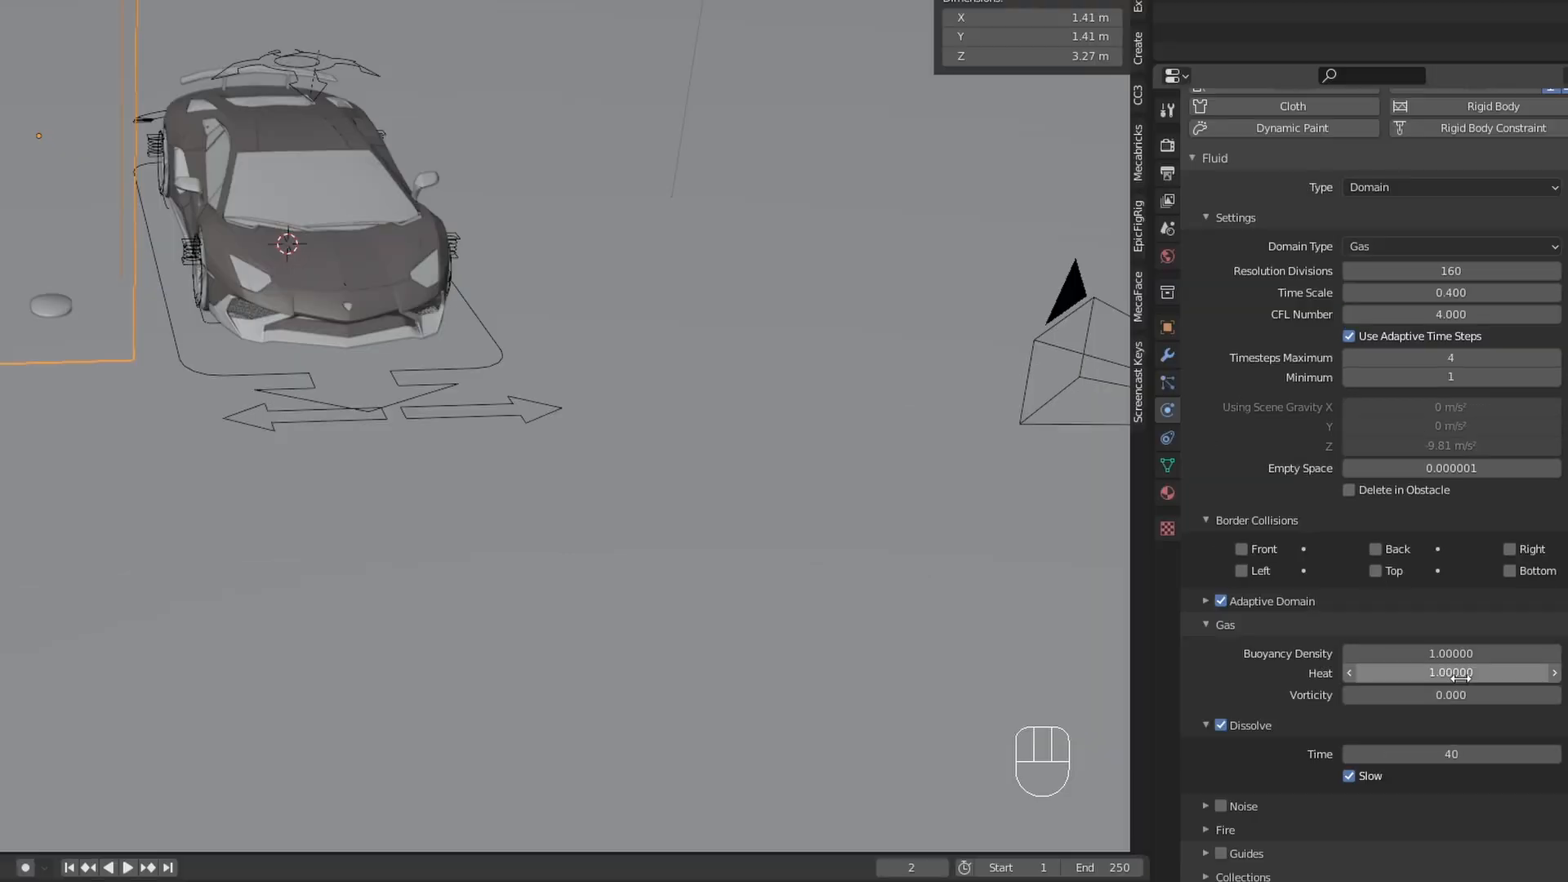
# - Set the smoke domain's gas Heat to 1.5
pyautogui.click(1460, 674)
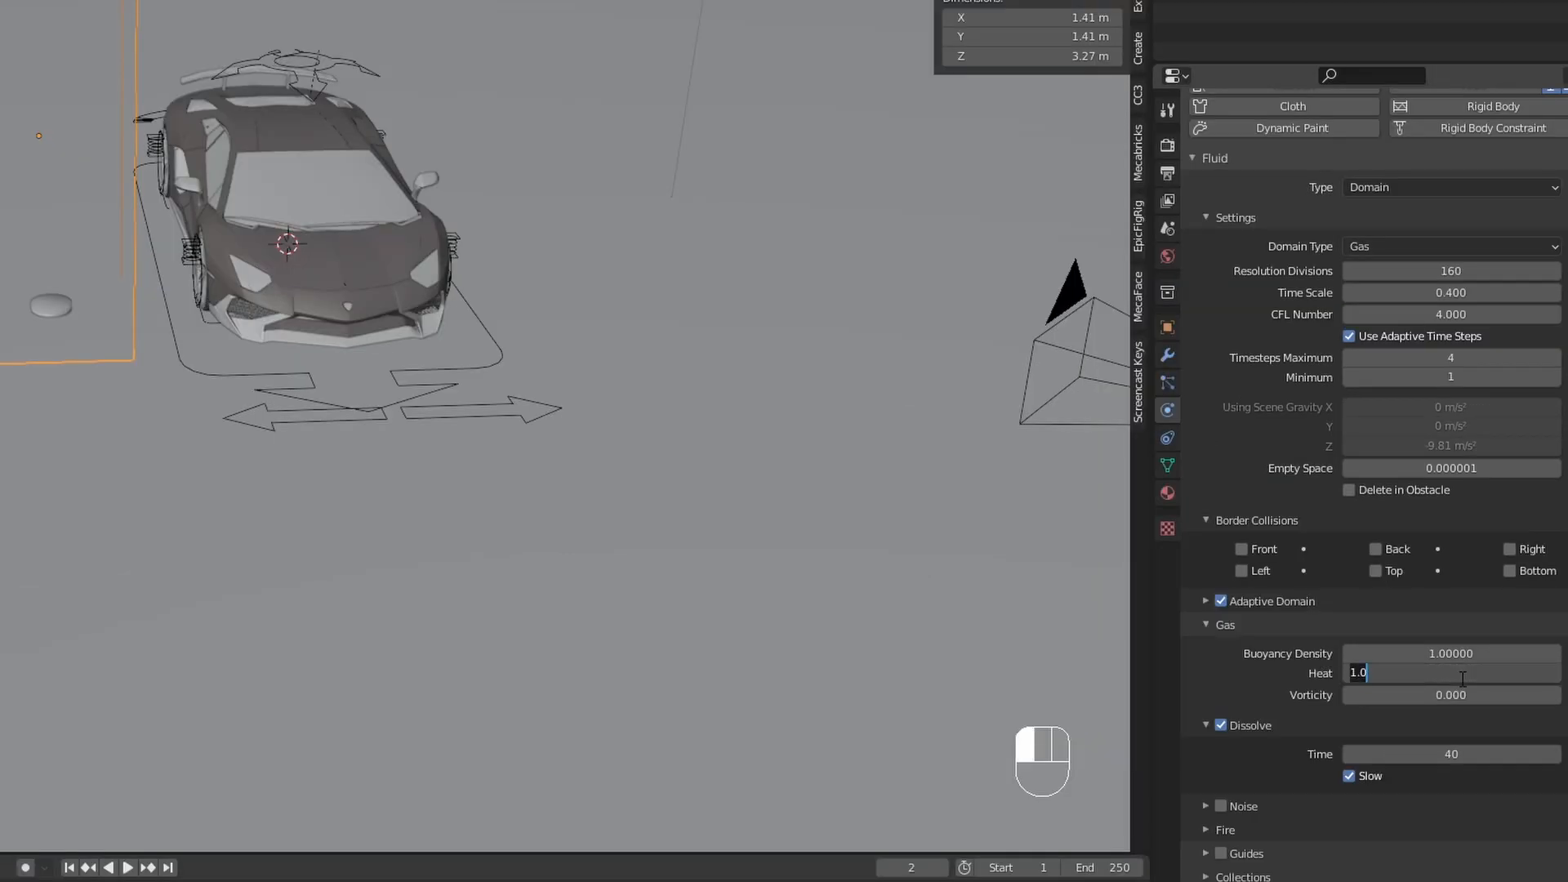
pyautogui.write('1.')
pyautogui.write('5')
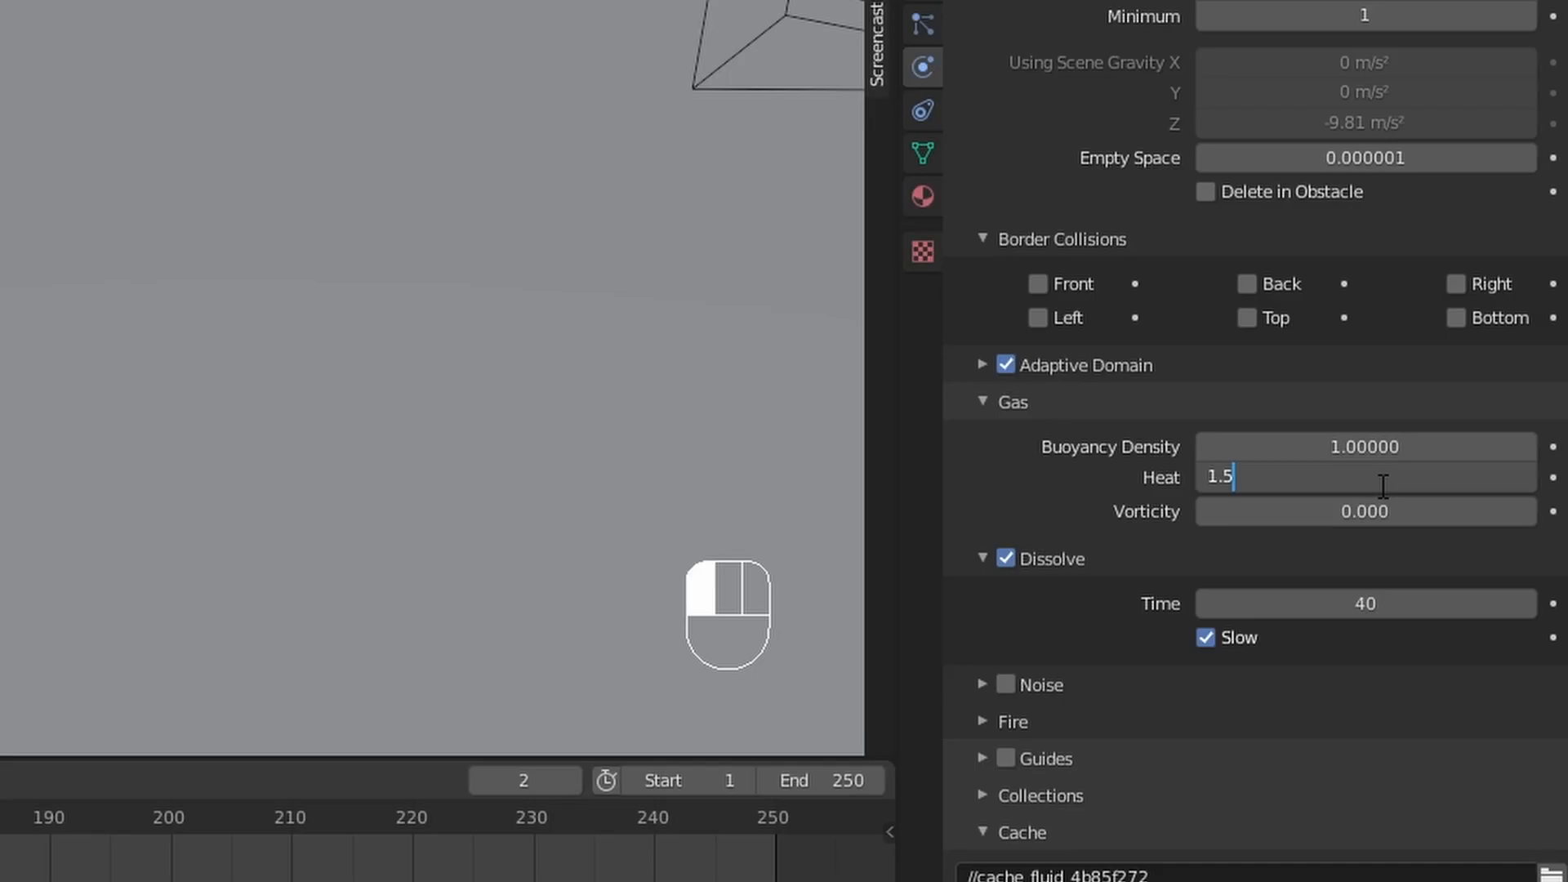
pyautogui.press('Return')
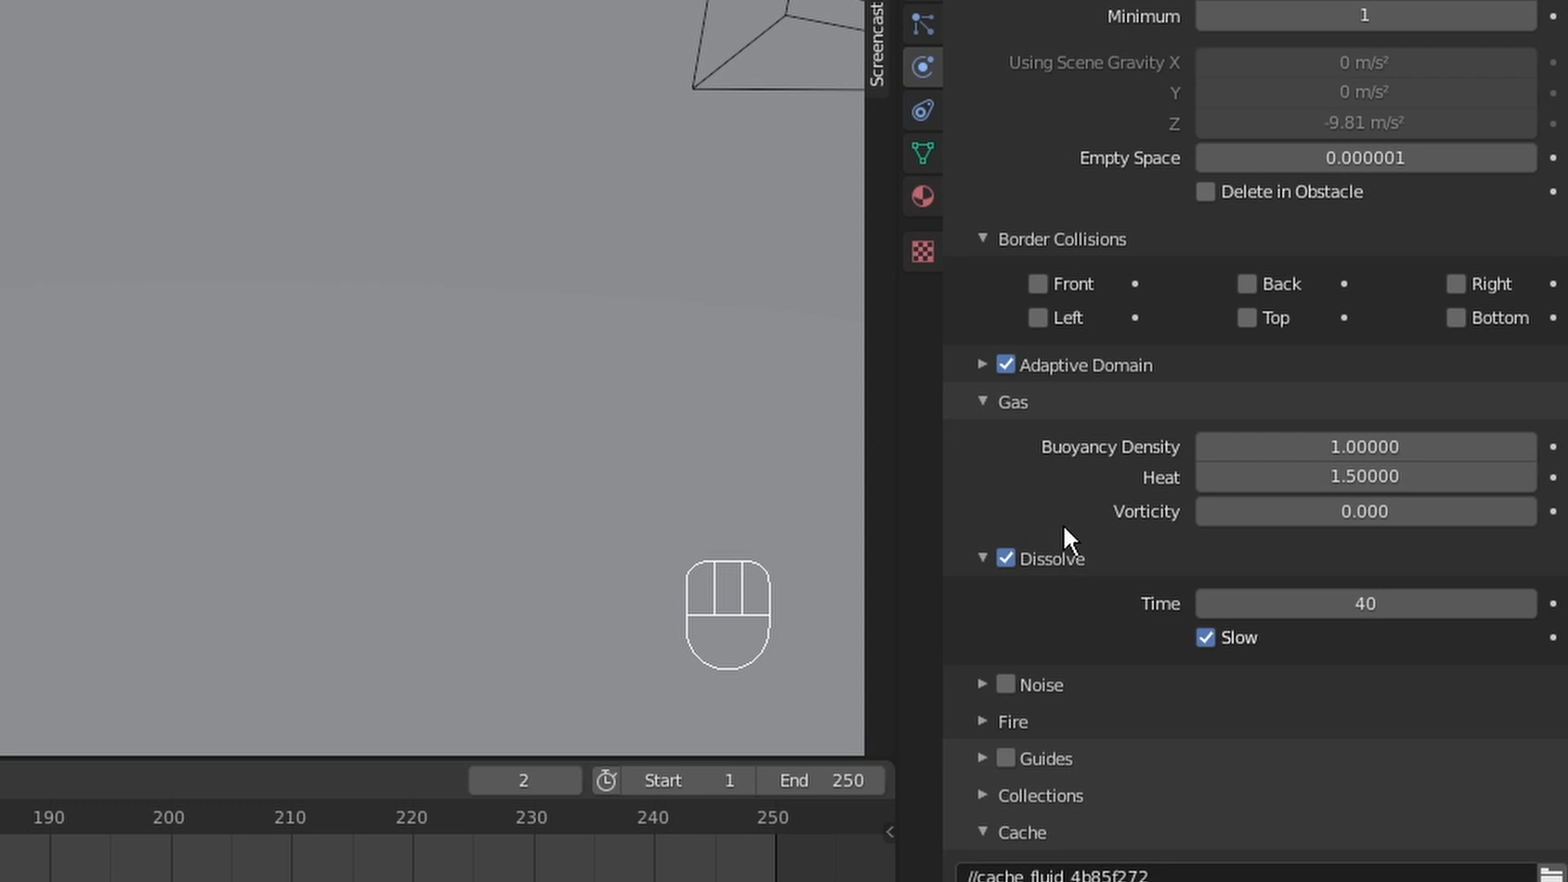
# - Set the domain's cache type to Modular and make the cache resumable
pyautogui.click(1361, 678)
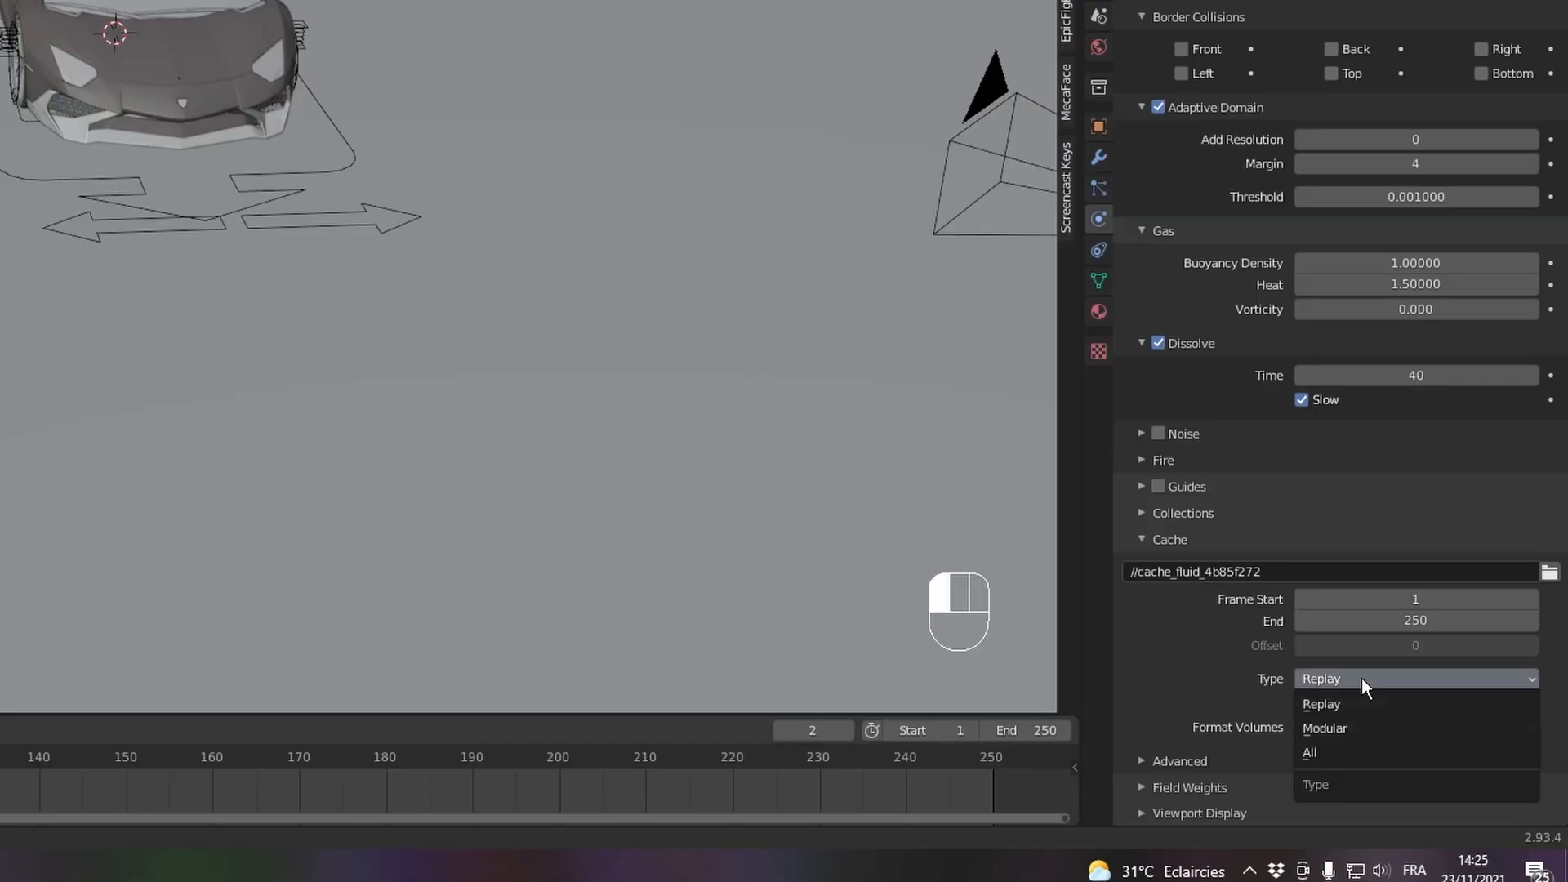
pyautogui.click(1352, 725)
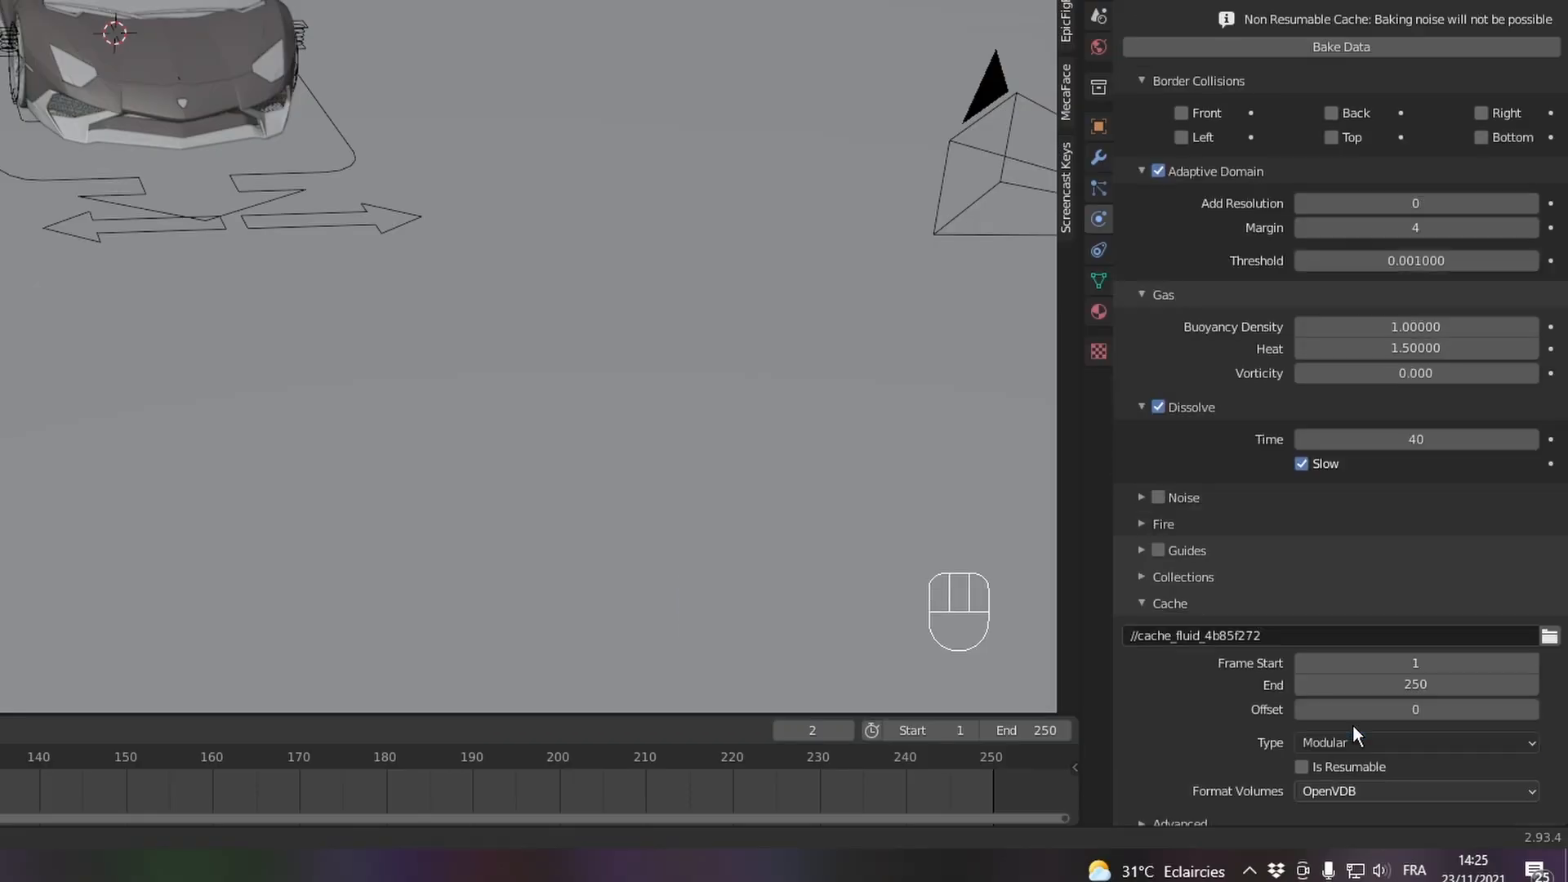
pyautogui.click(1303, 767)
pyautogui.scroll(8, 1282, 737)
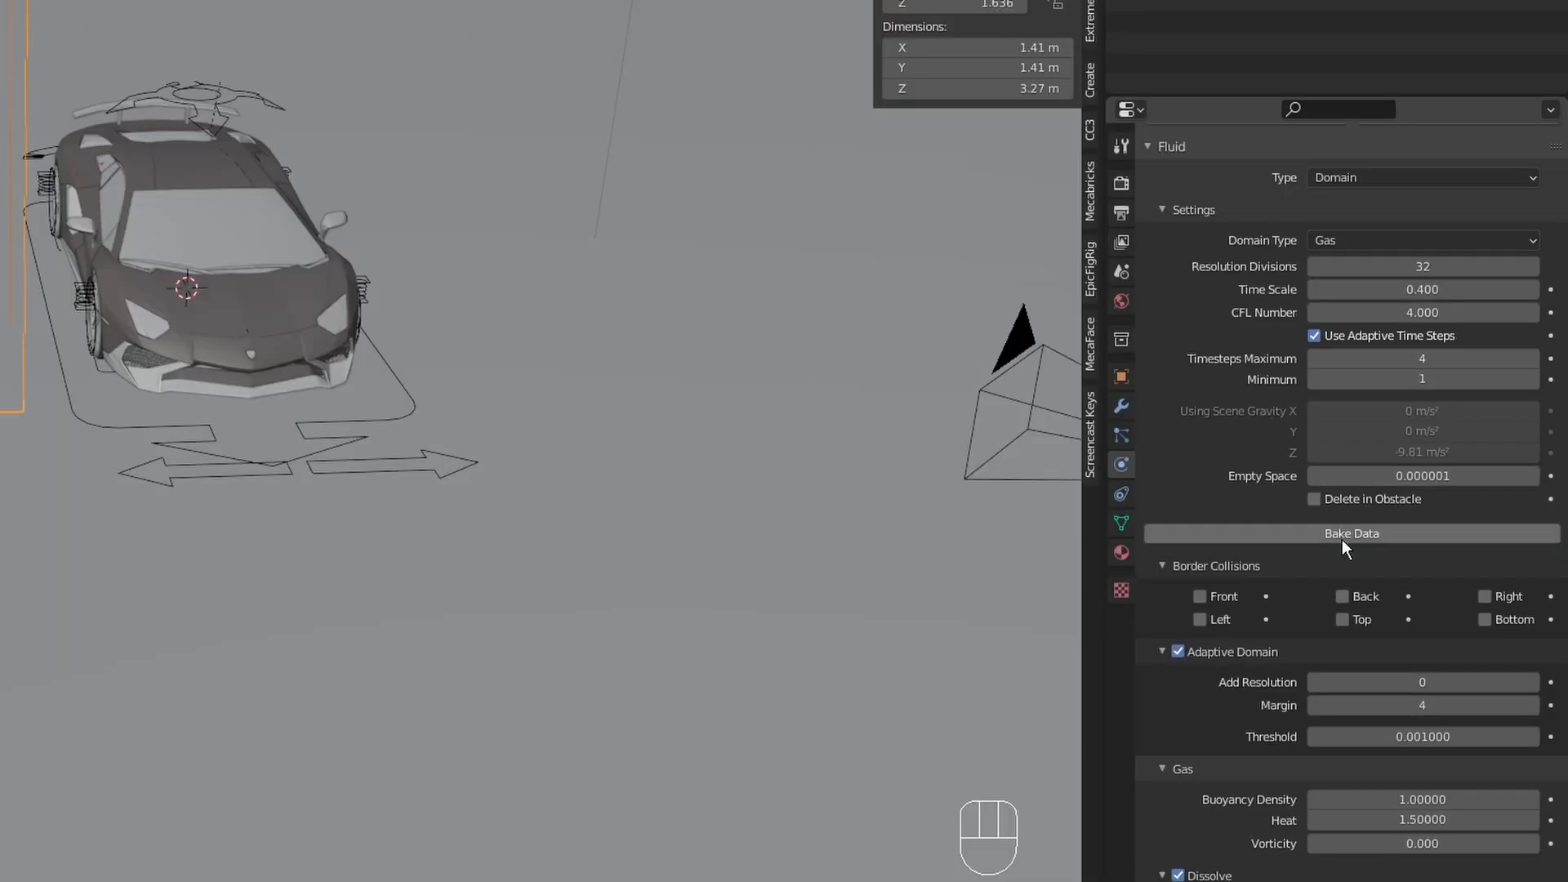
# - In the Shading workspace, gather the smoke material's input and Multiply nodes, plus its Emission and Material Output nodes, closer around the ColorRamp
pyautogui.click(1332, 294)
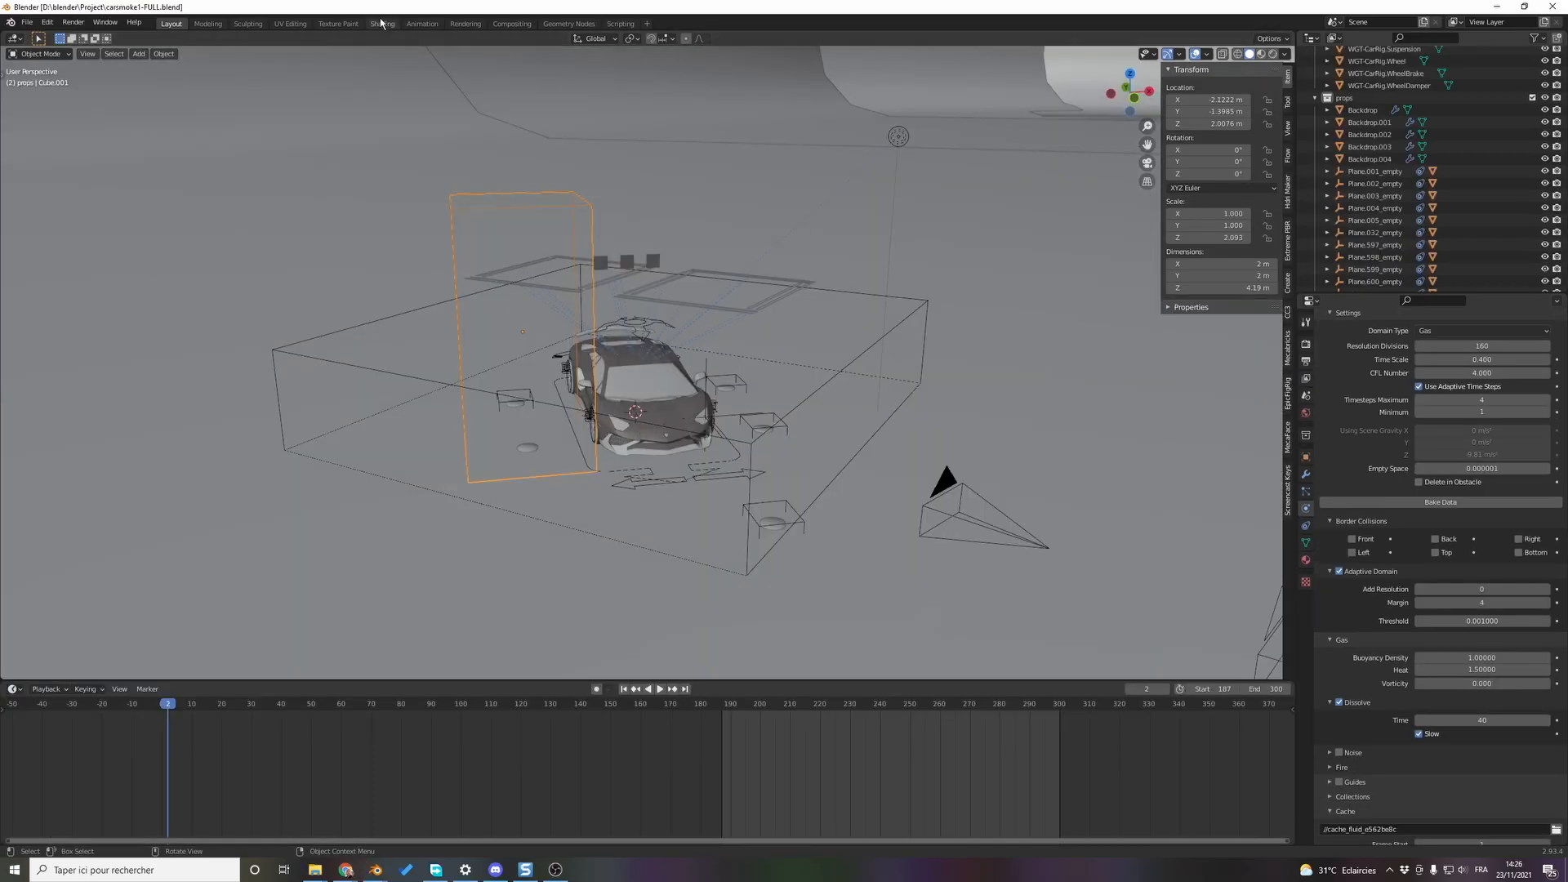
pyautogui.click(381, 24)
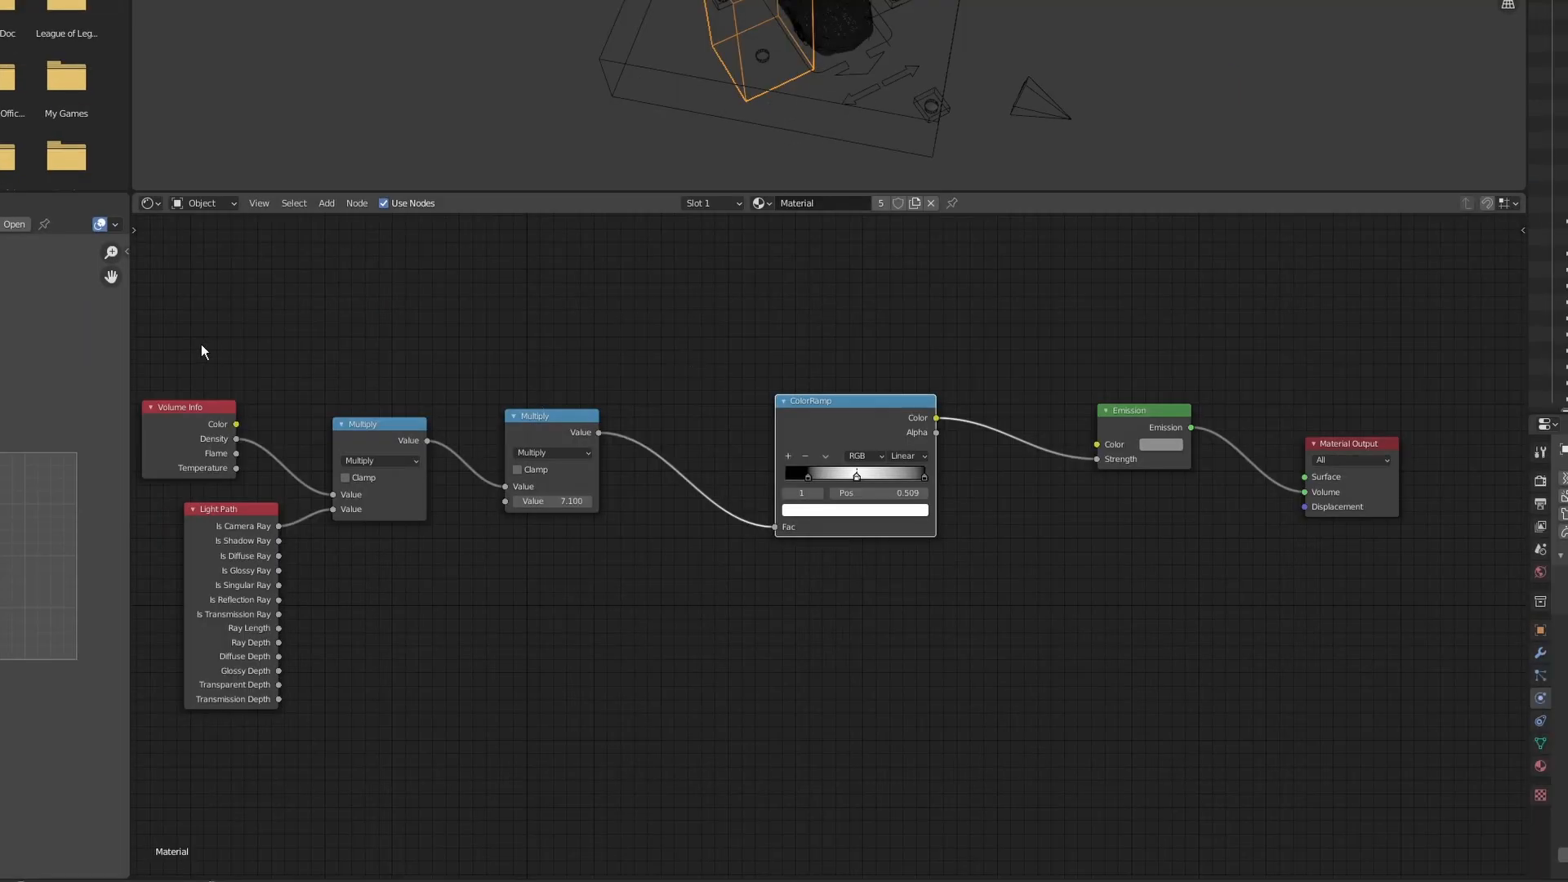
pyautogui.moveTo(157, 331); pyautogui.dragTo(627, 696)
pyautogui.moveTo(537, 404); pyautogui.dragTo(686, 405)
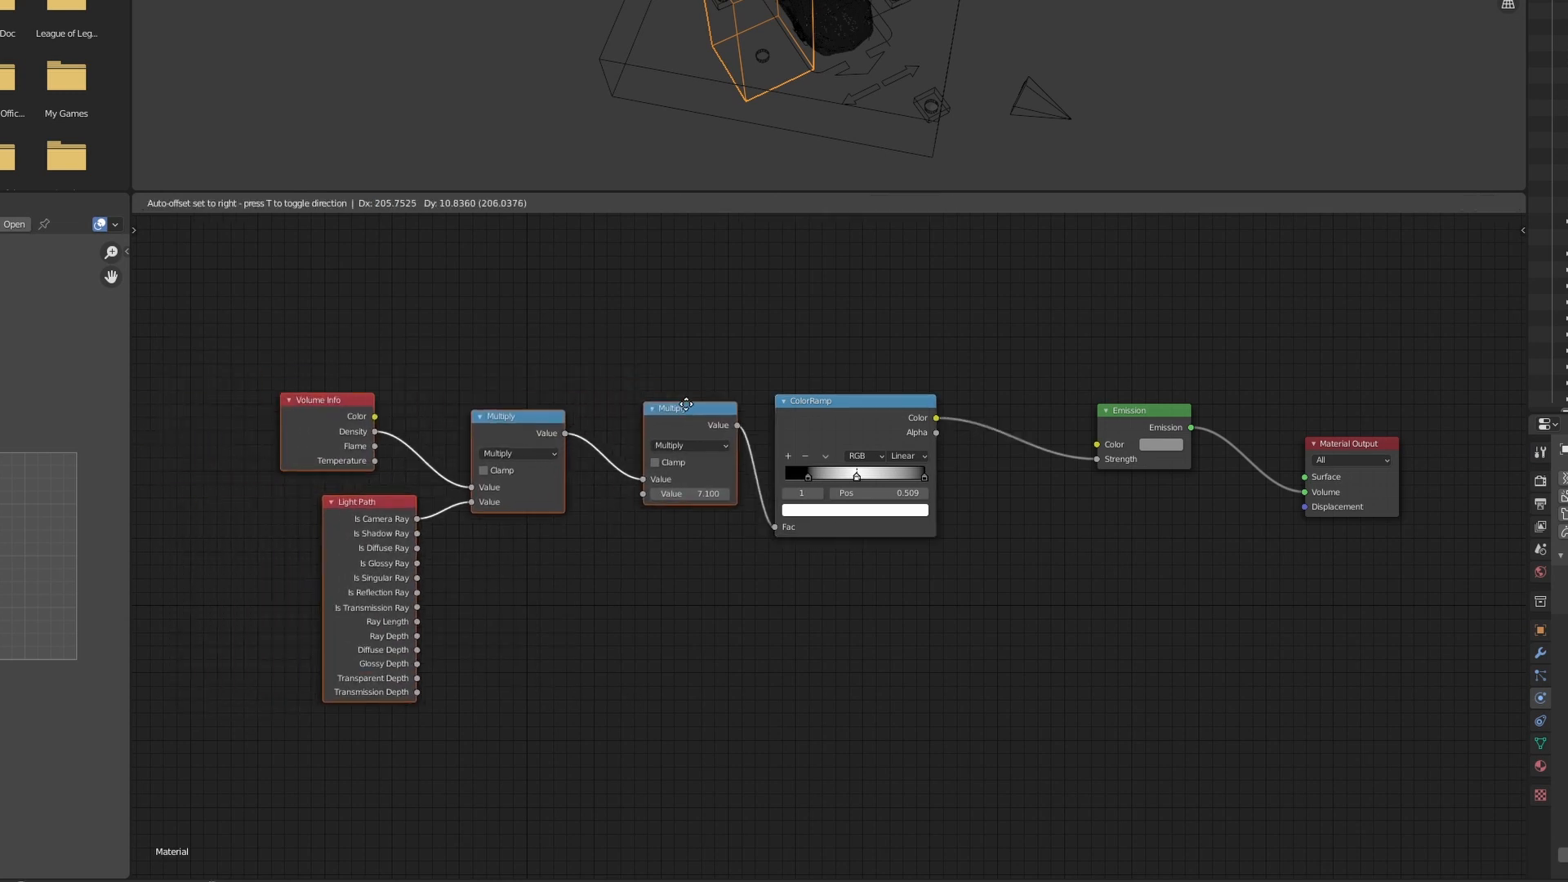
pyautogui.moveTo(1091, 323); pyautogui.dragTo(1404, 571)
pyautogui.moveTo(1157, 409); pyautogui.dragTo(1029, 405)
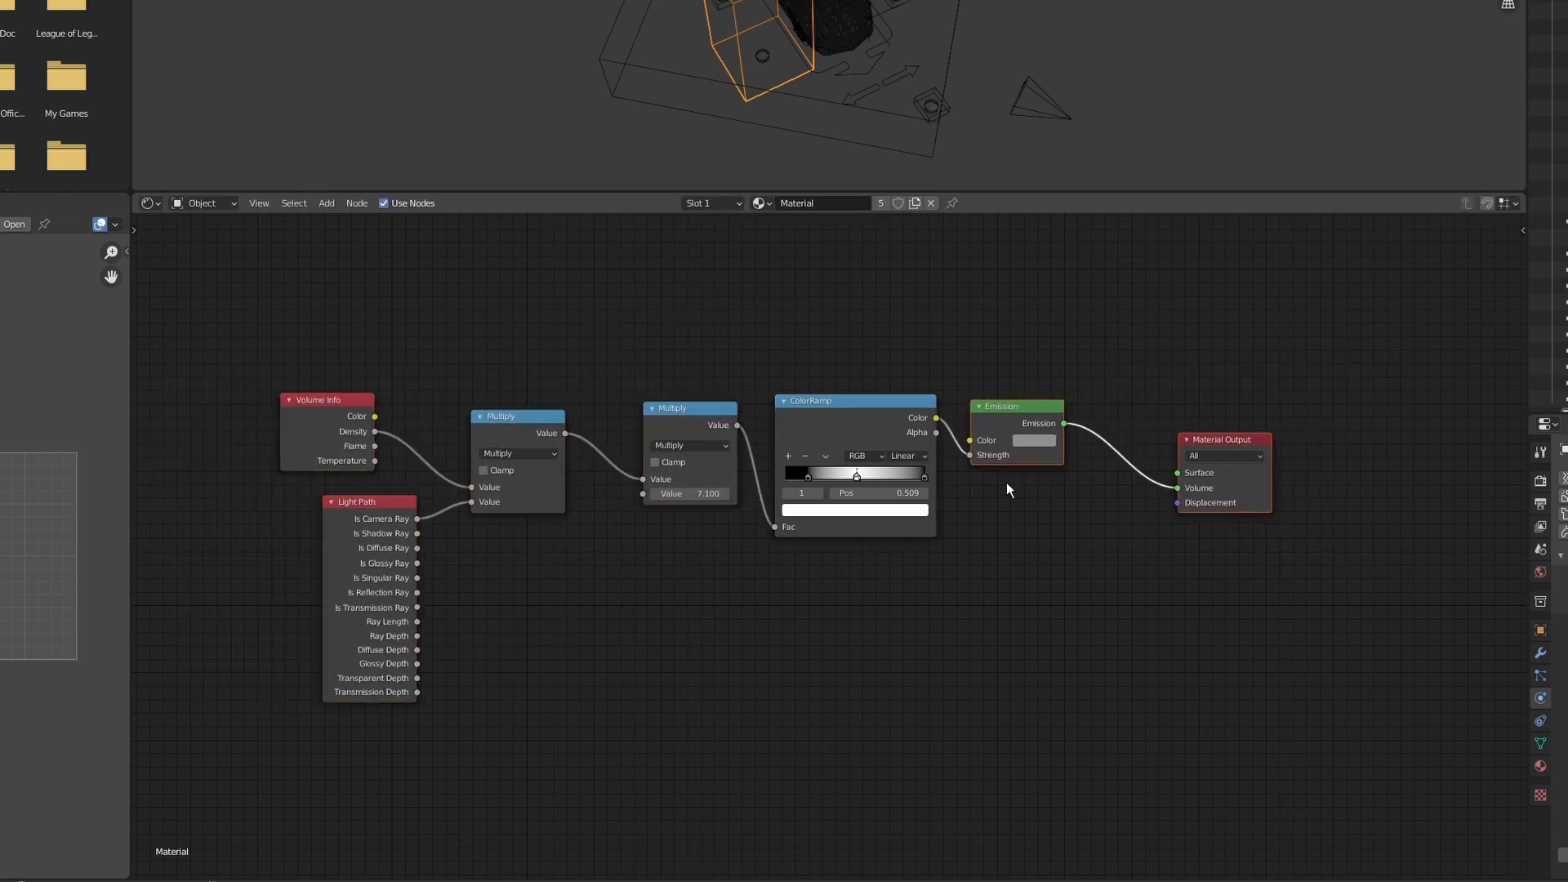
pyautogui.scroll(2, 870, 633)
pyautogui.moveTo(871, 634); pyautogui.dragTo(945, 623, button='middle')
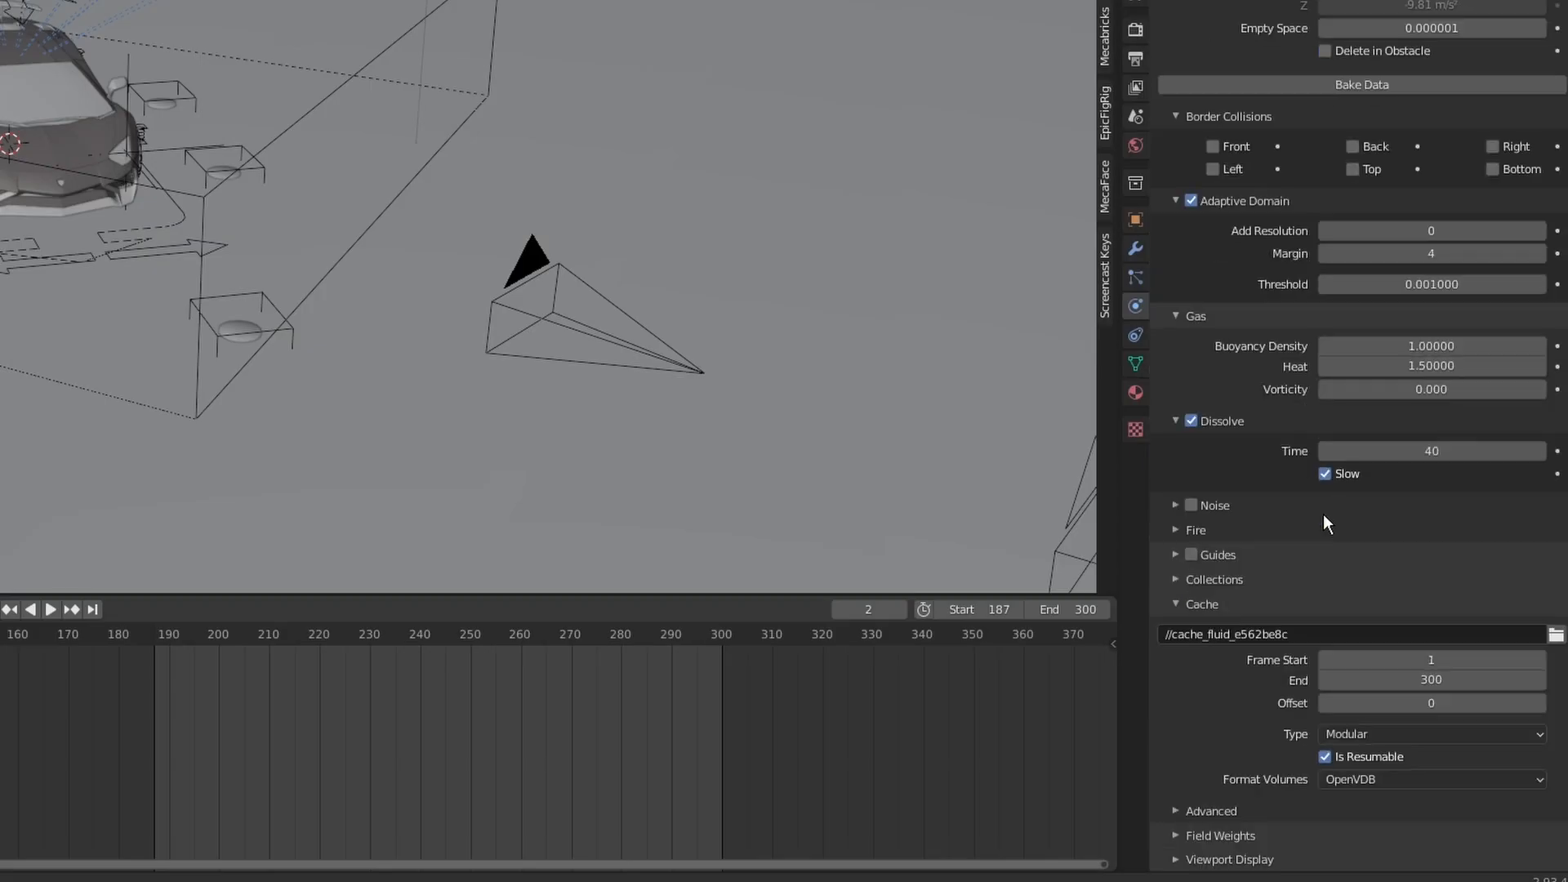
# - Check the cache folder path of the current smoke domain and of the other smoke domains beside the car
pyautogui.click(1307, 635)
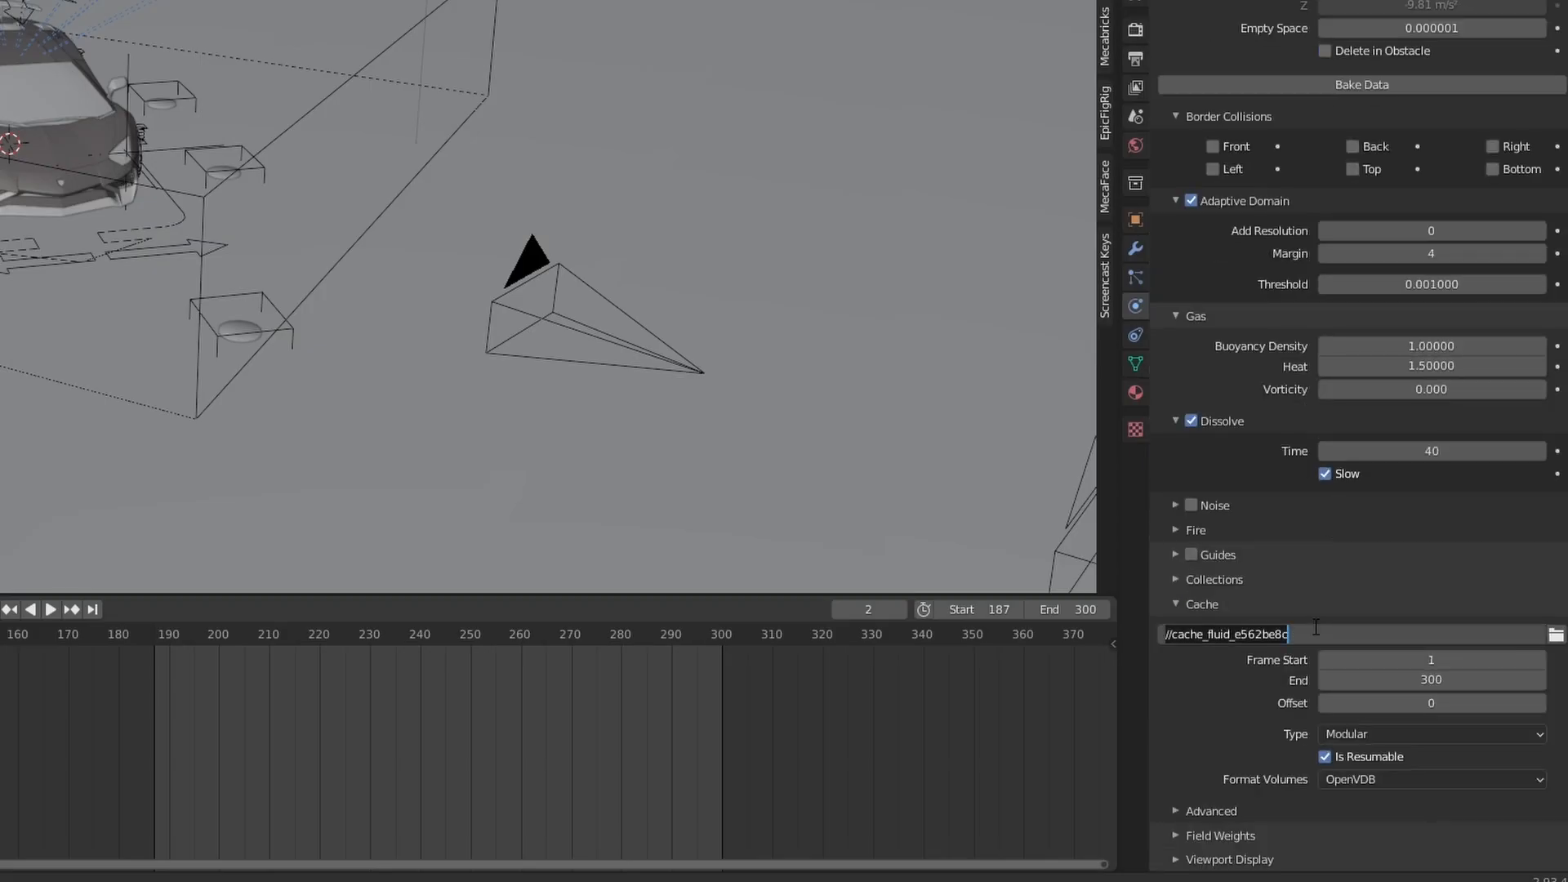
pyautogui.press('Return')
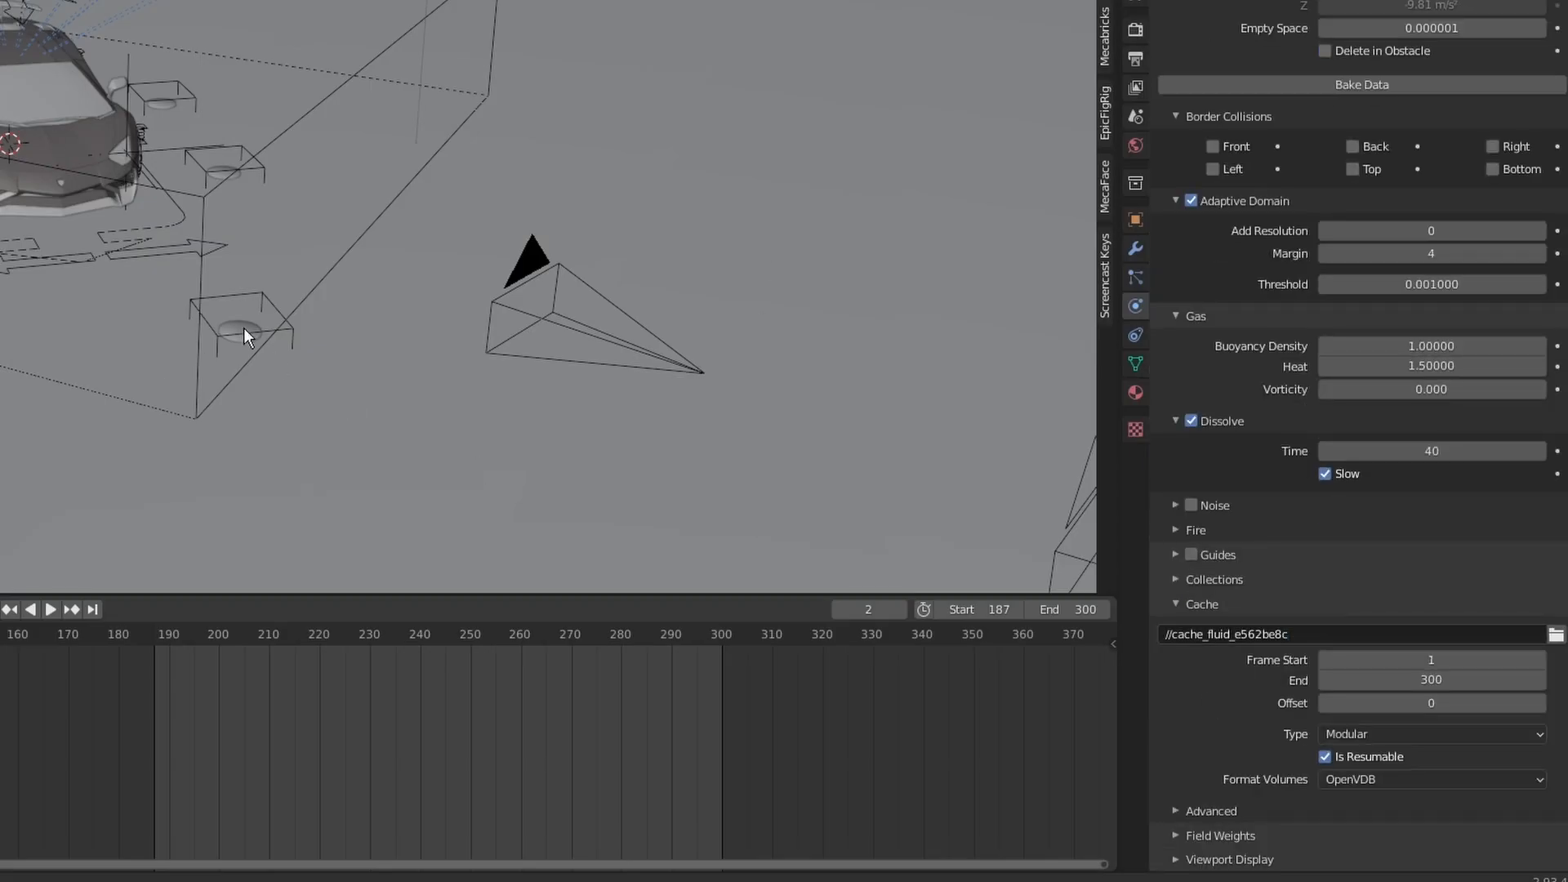
pyautogui.click(243, 327)
pyautogui.click(224, 168)
pyautogui.scroll(-6, 1347, 584)
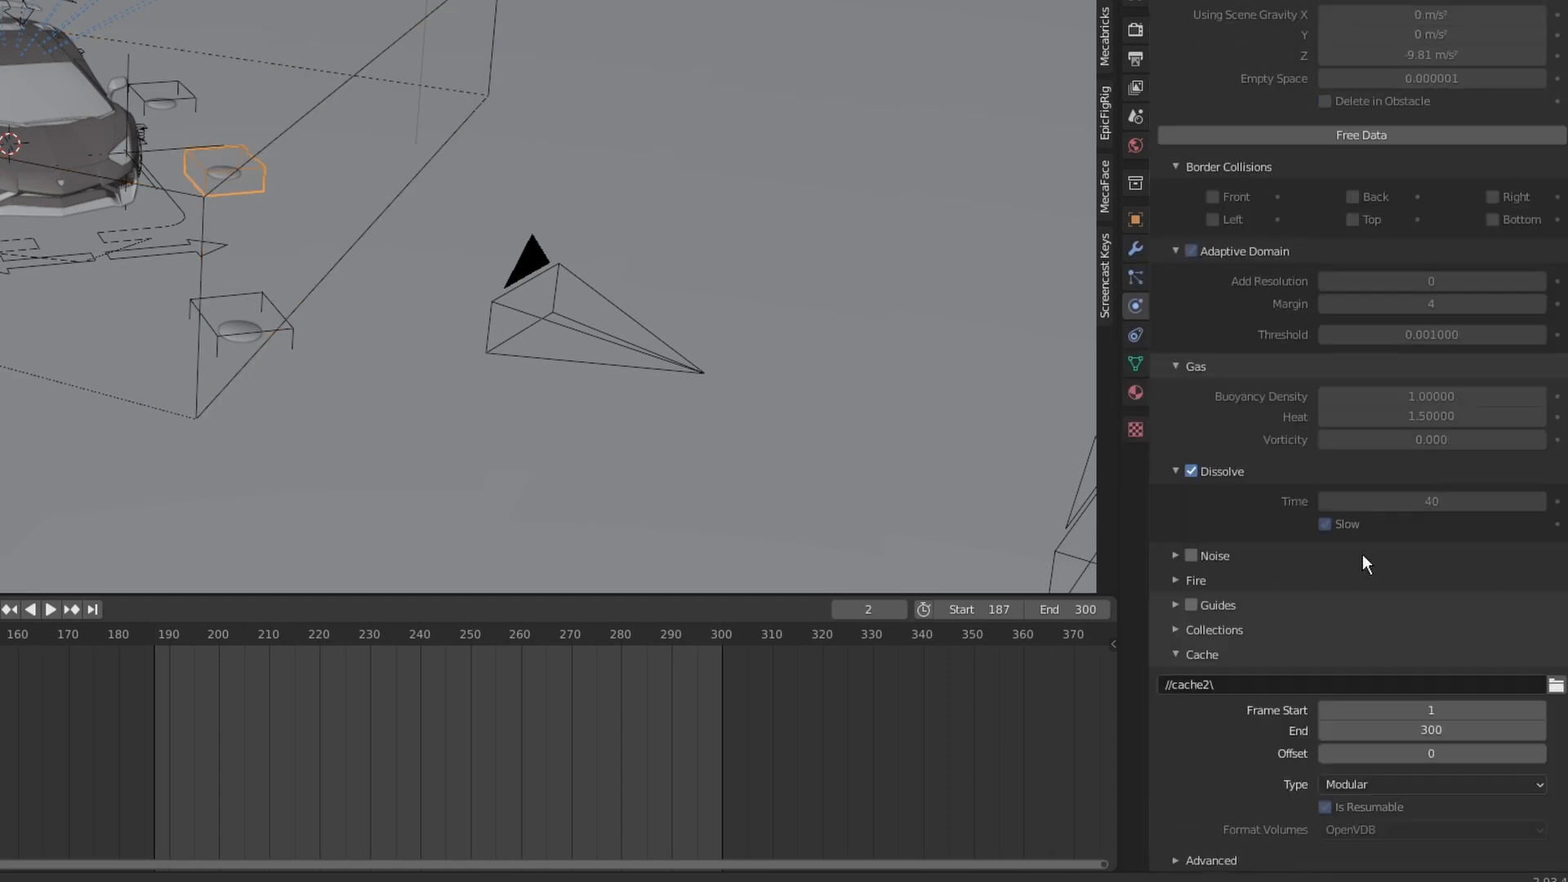
pyautogui.scroll(-2, 1223, 615)
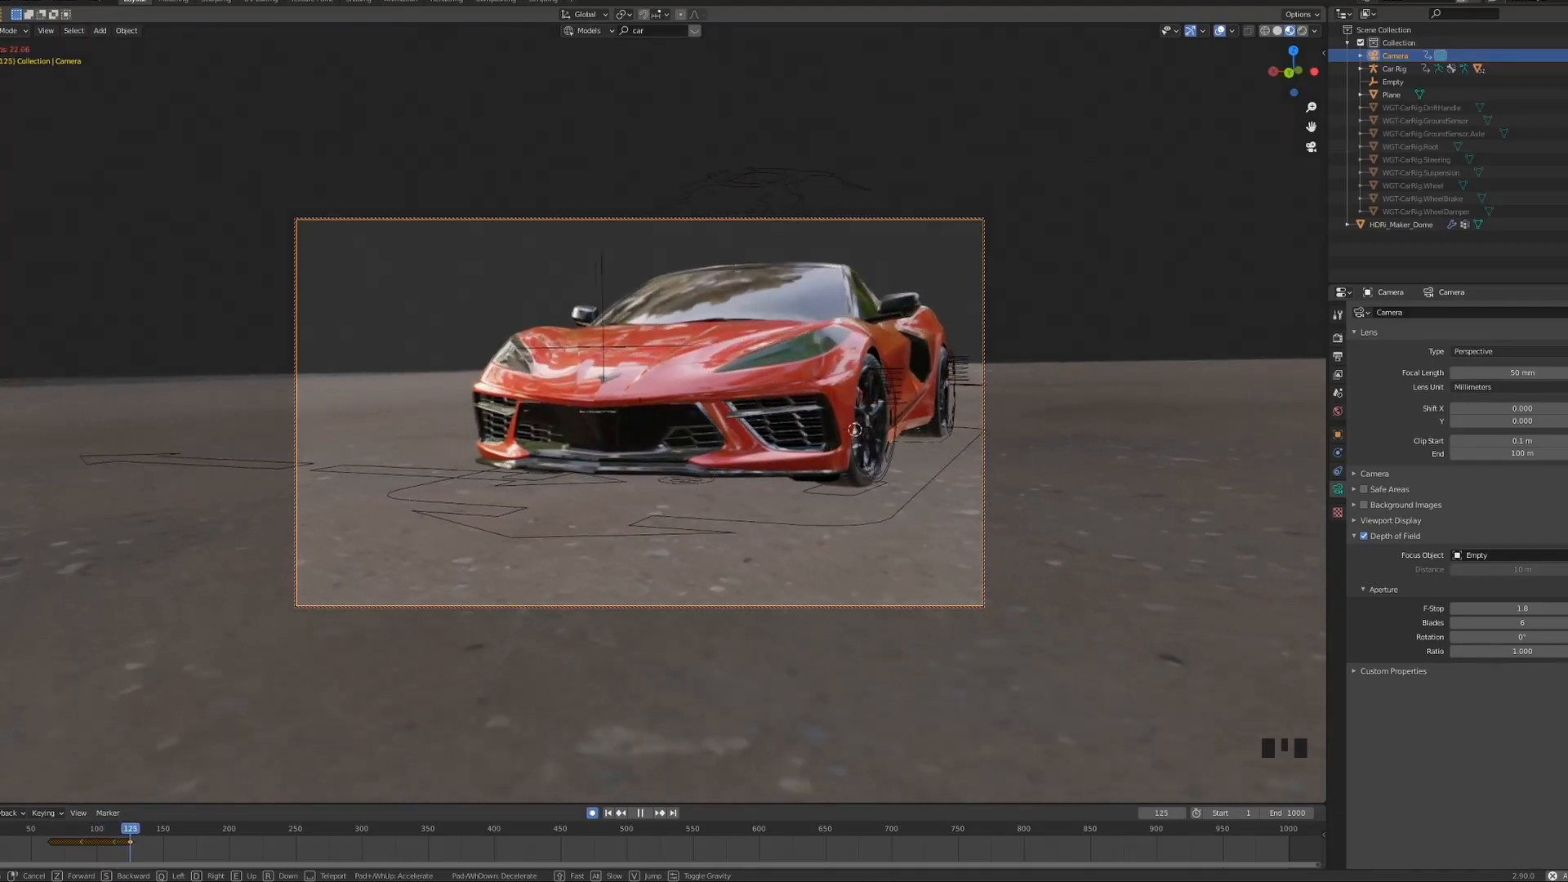
# - Record a camera move around the front and side of the red car using walk navigation during playback with auto keying
pyautogui.press('q')
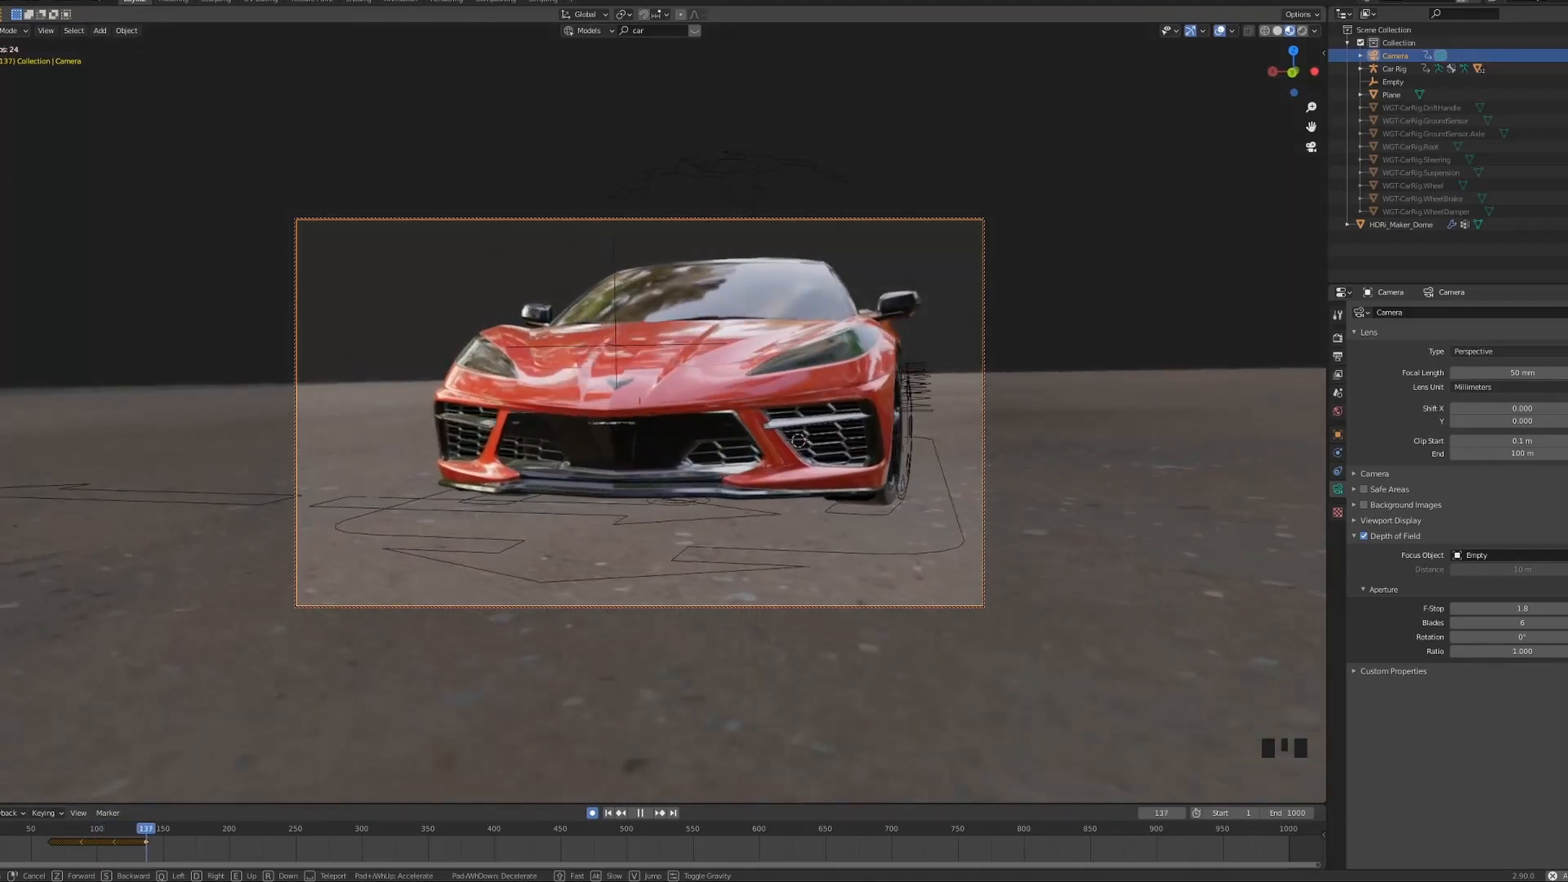
pyautogui.press('q')
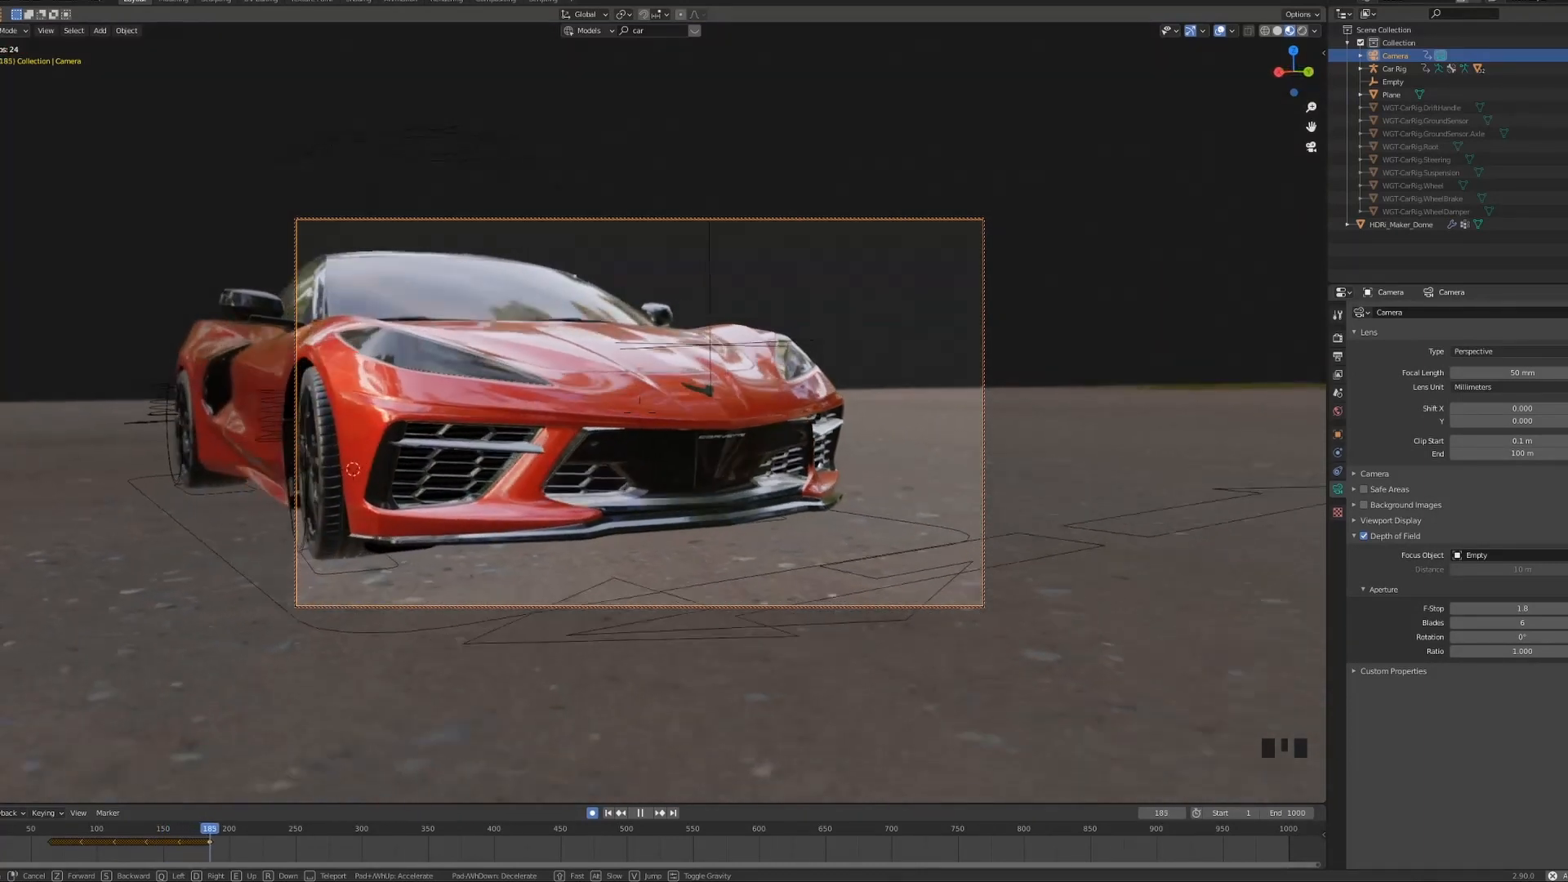
pyautogui.press('d')
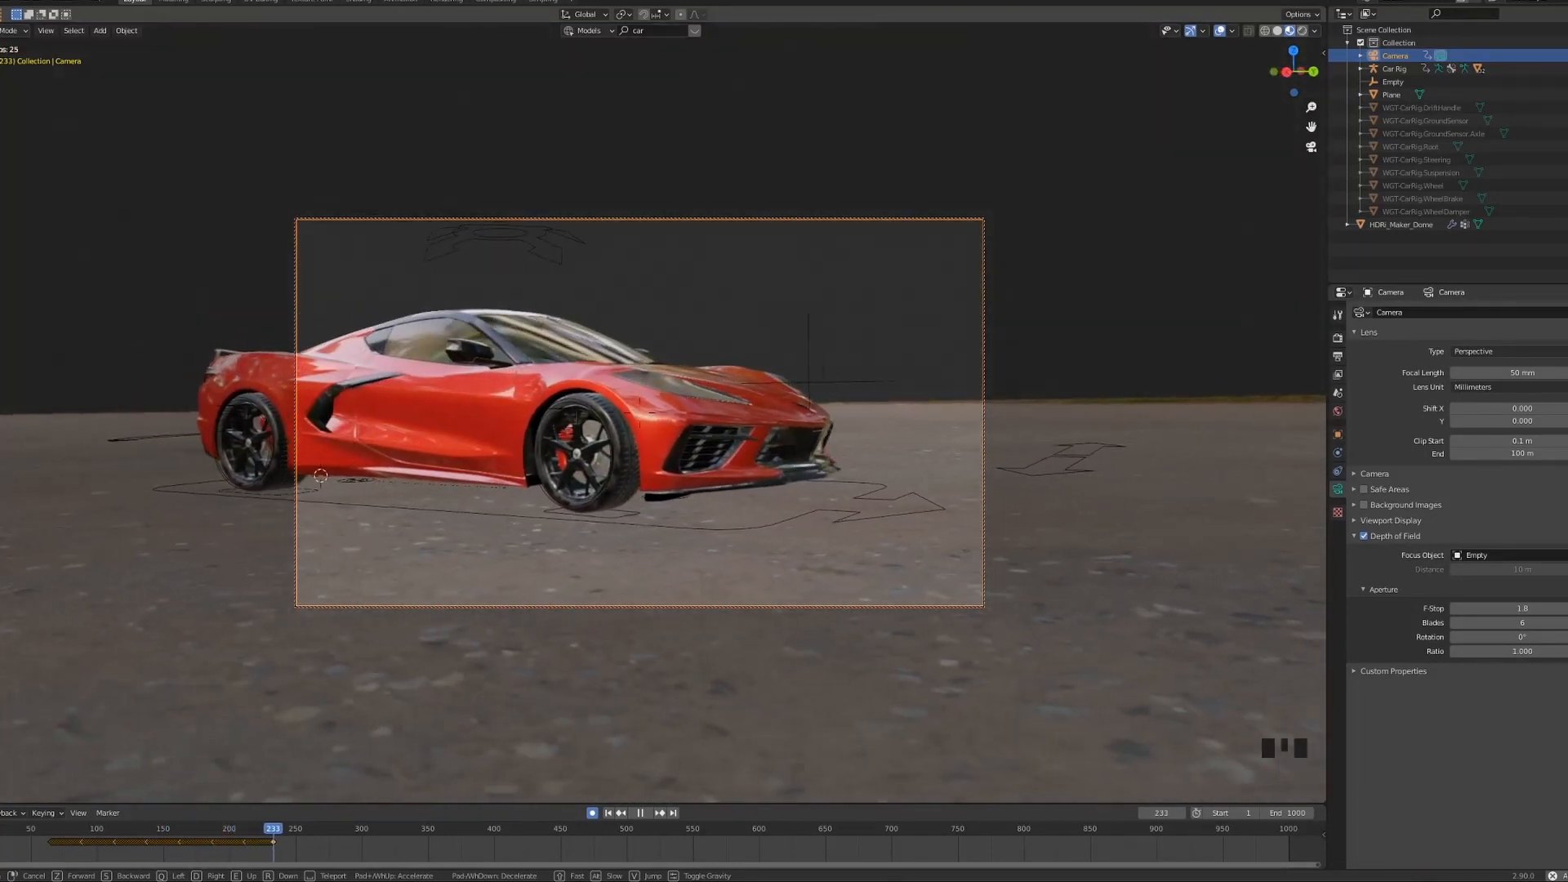
pyautogui.press('d')
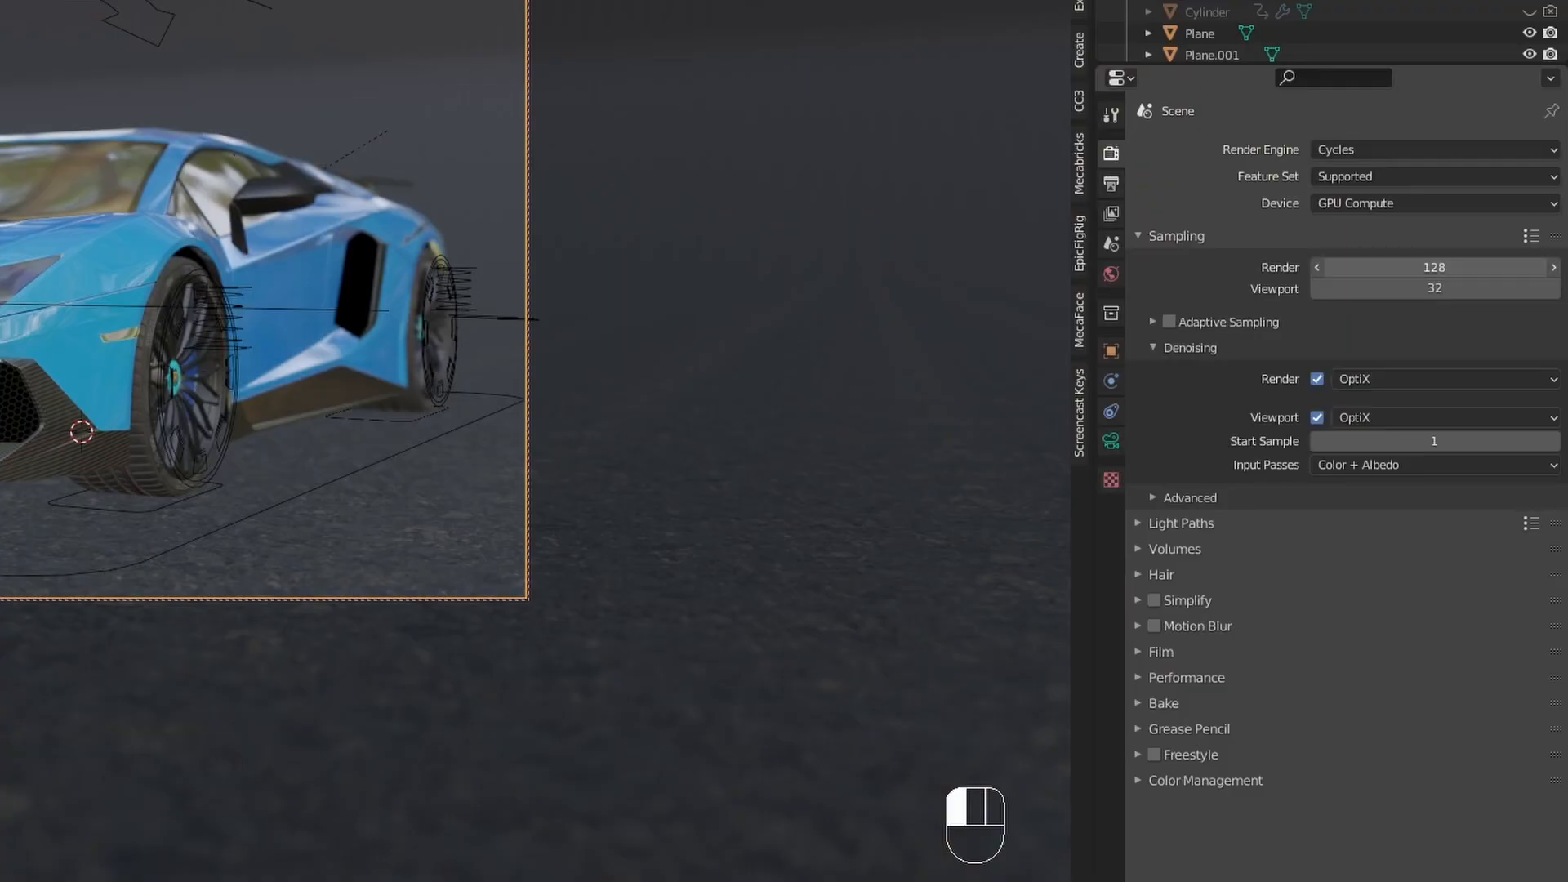
# - Set the Cycles render samples to 400 and enable Motion Blur
pyautogui.click(1434, 267)
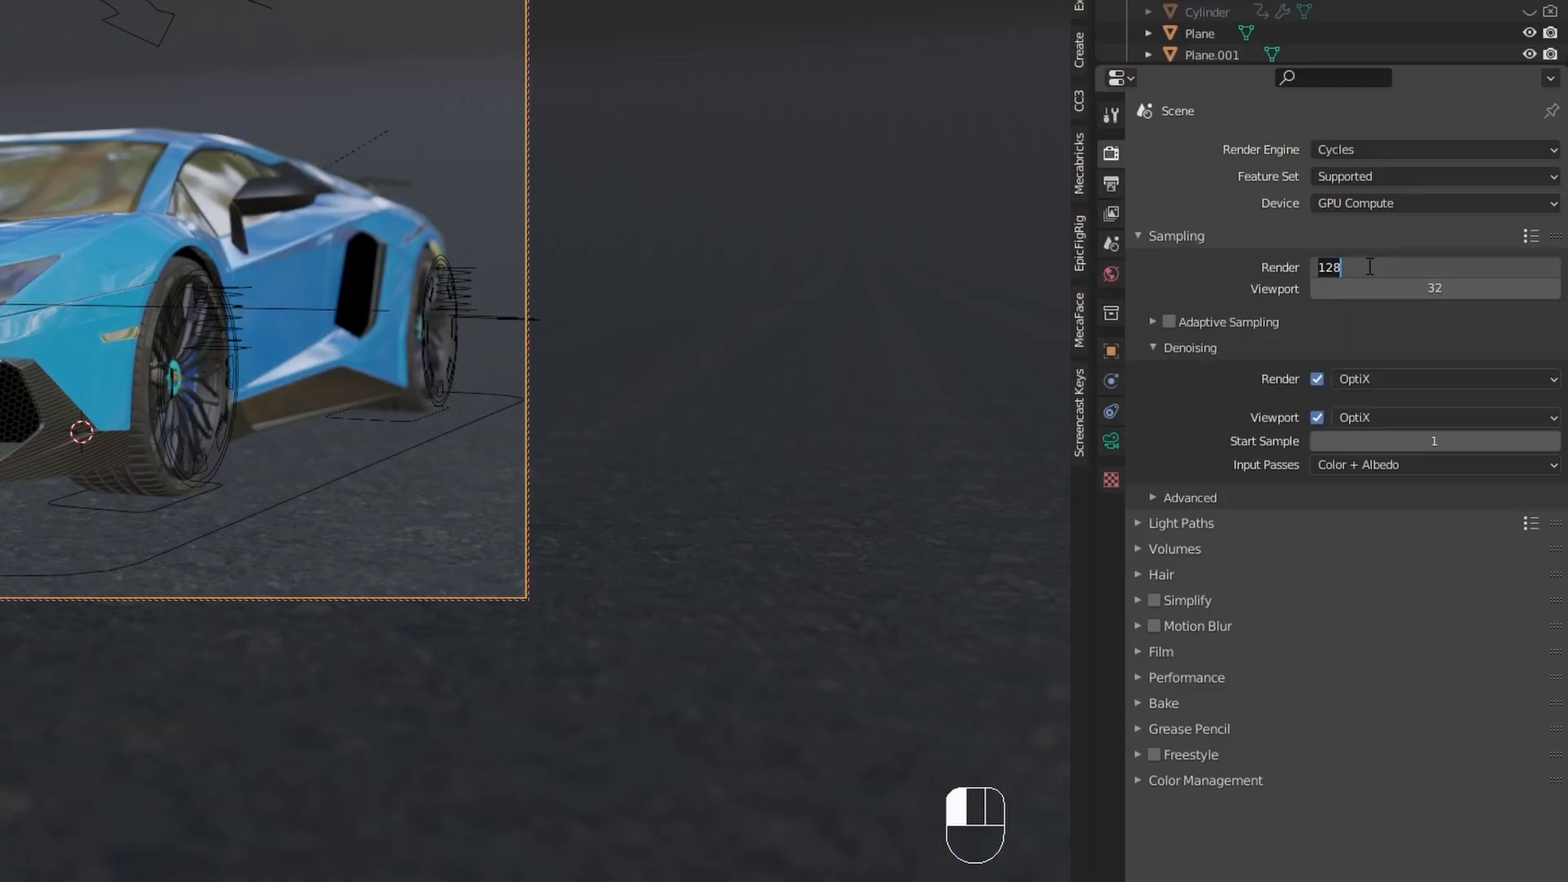
pyautogui.write('400')
pyautogui.press('Return')
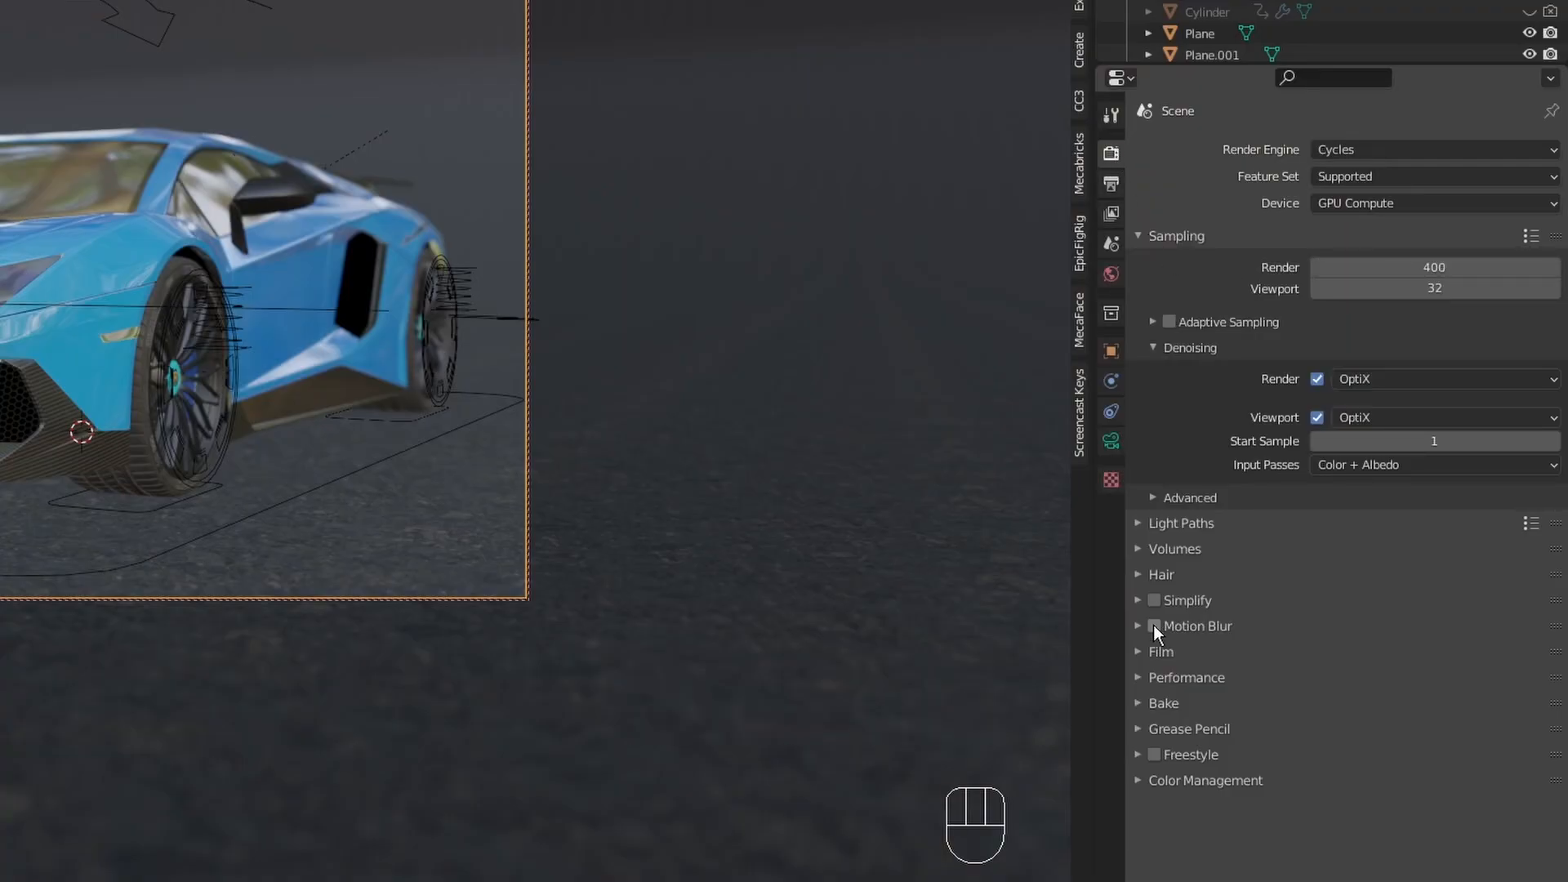
pyautogui.click(1153, 624)
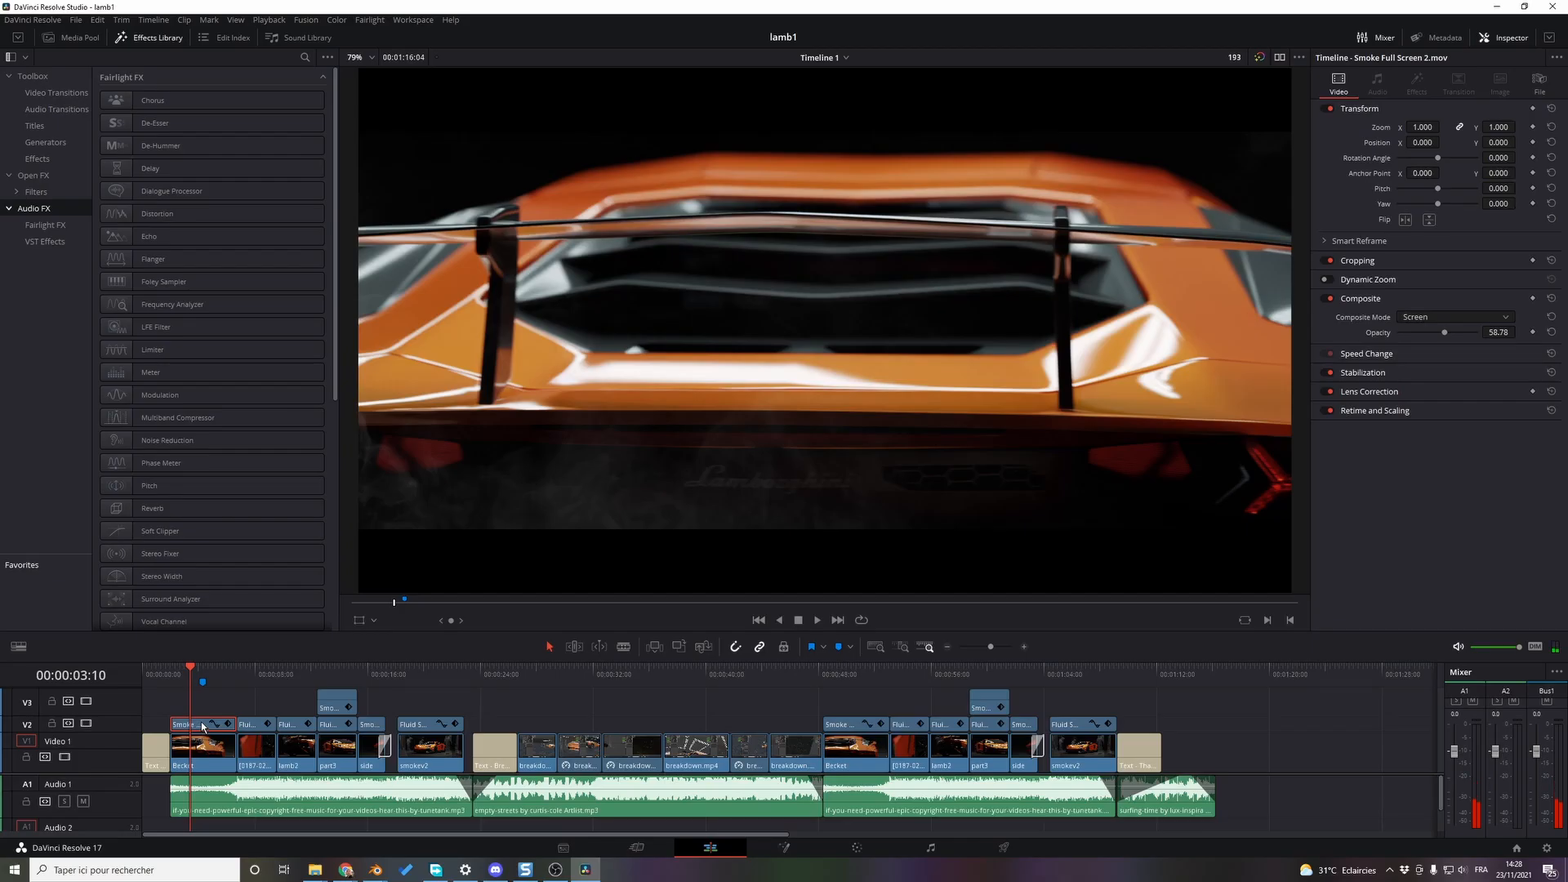
# - Switch to DaVinci Resolve and toggle the first smoke overlay clip off and on to compare the shot
pyautogui.press('d')
pyautogui.press('d')
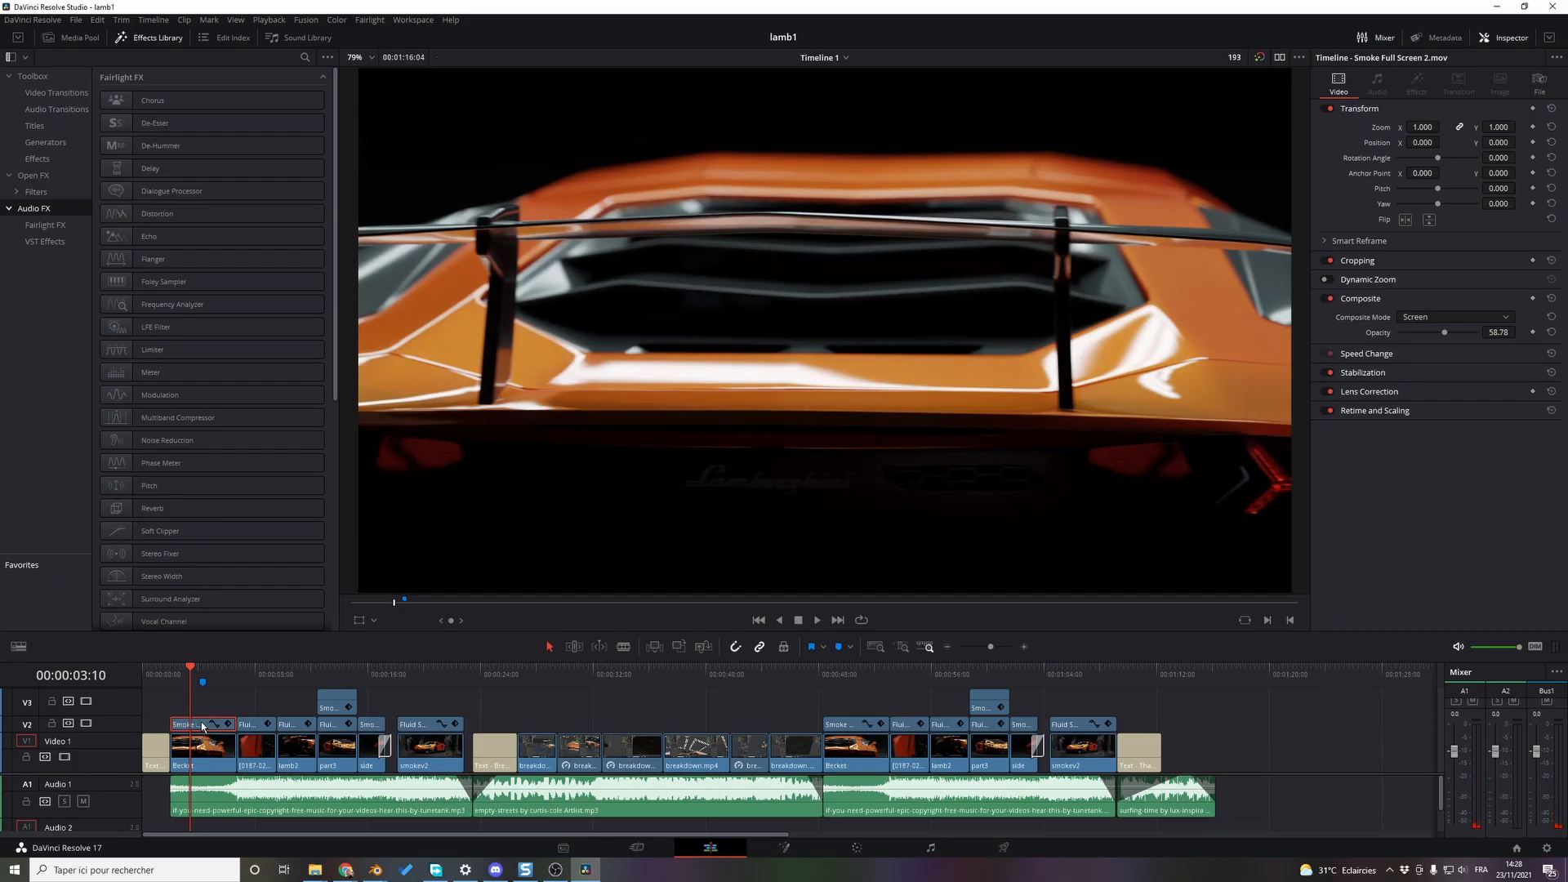
pyautogui.press('d')
pyautogui.press('d')
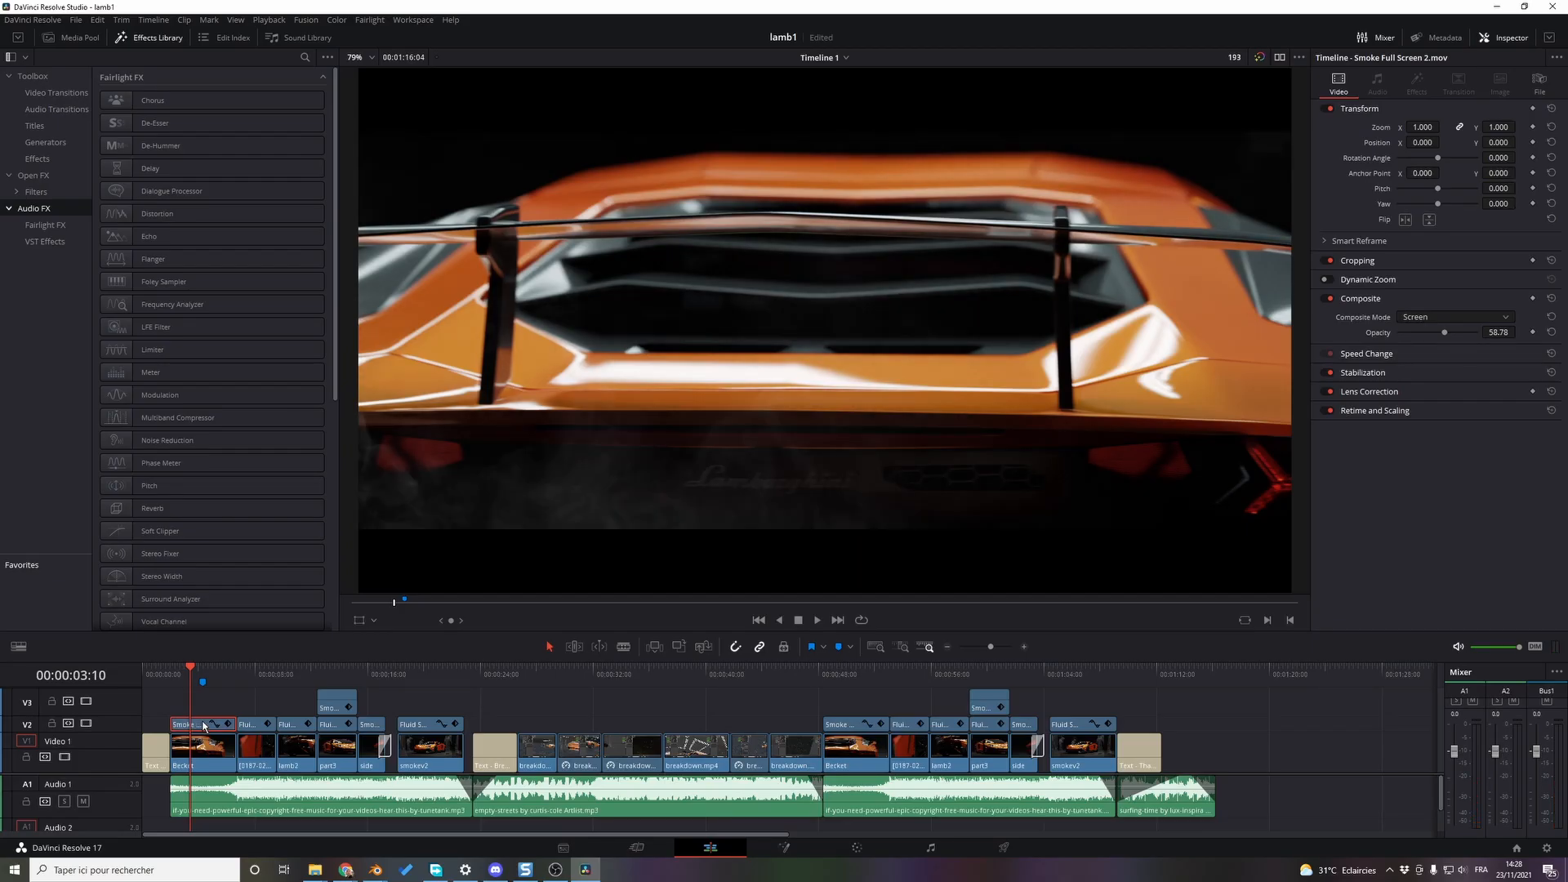
# - Turn on the viewer's transform controls and move the smoke overlay to about X 430, Y 53
pyautogui.click(364, 619)
pyautogui.moveTo(588, 507); pyautogui.dragTo(791, 468)
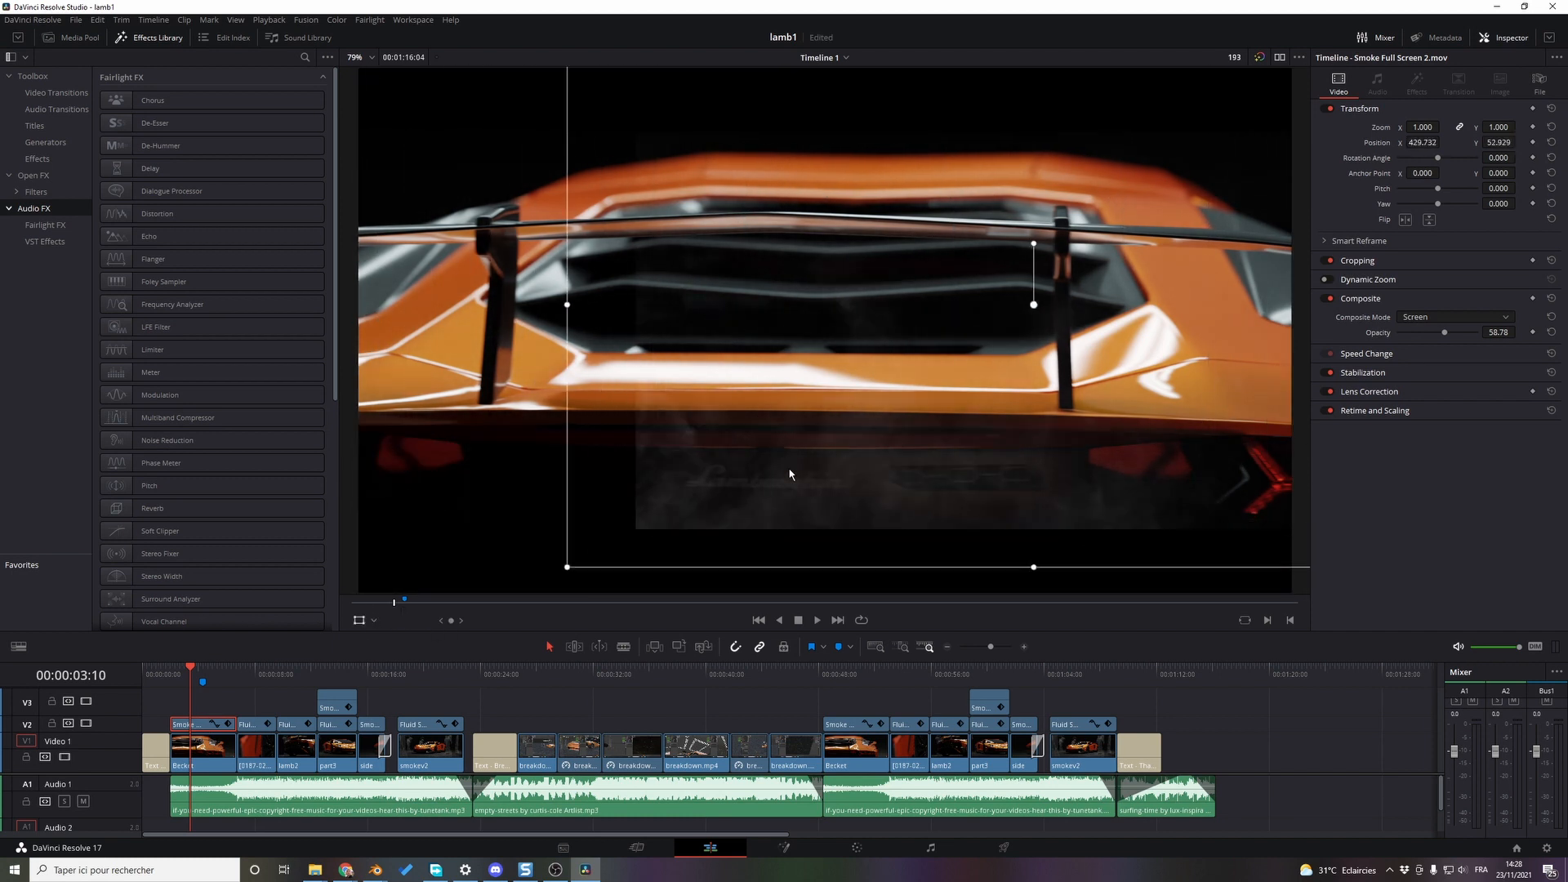